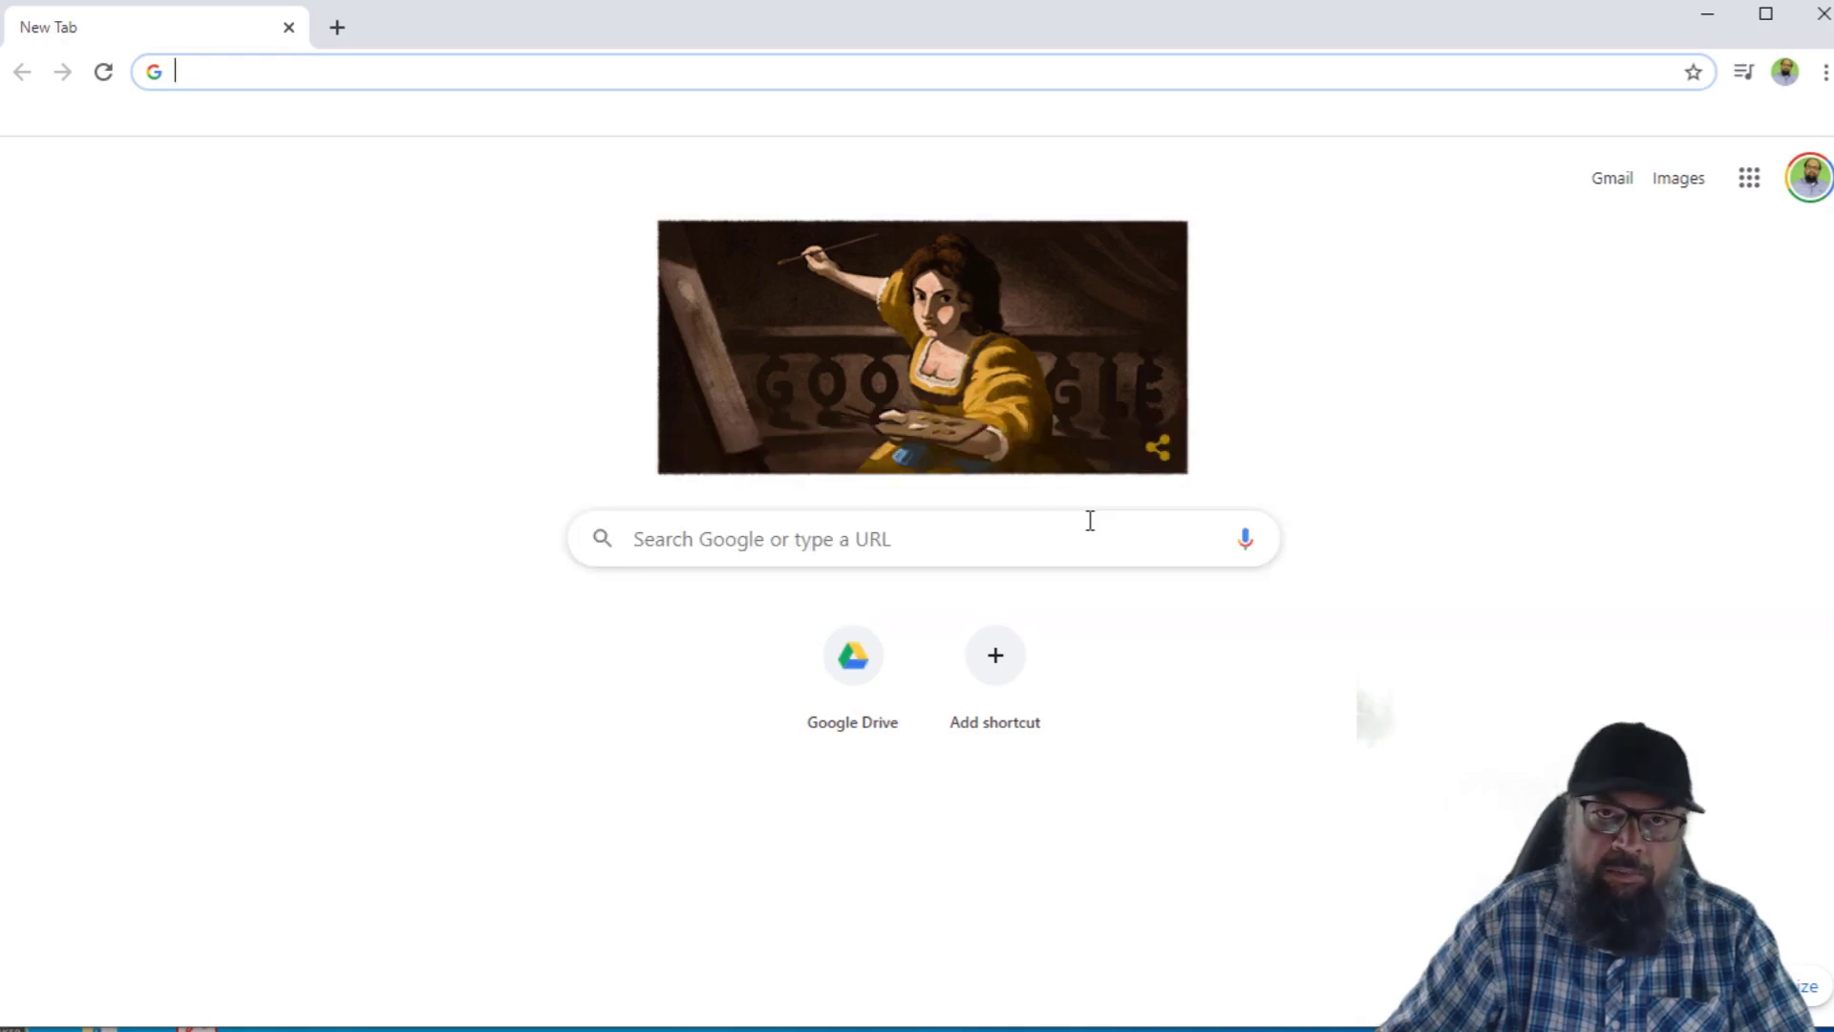
Launch Classroom from the Google apps launcher and open the High School Algebra Class People list.
{"action": "left_click", "coordinate": [1755, 189]}
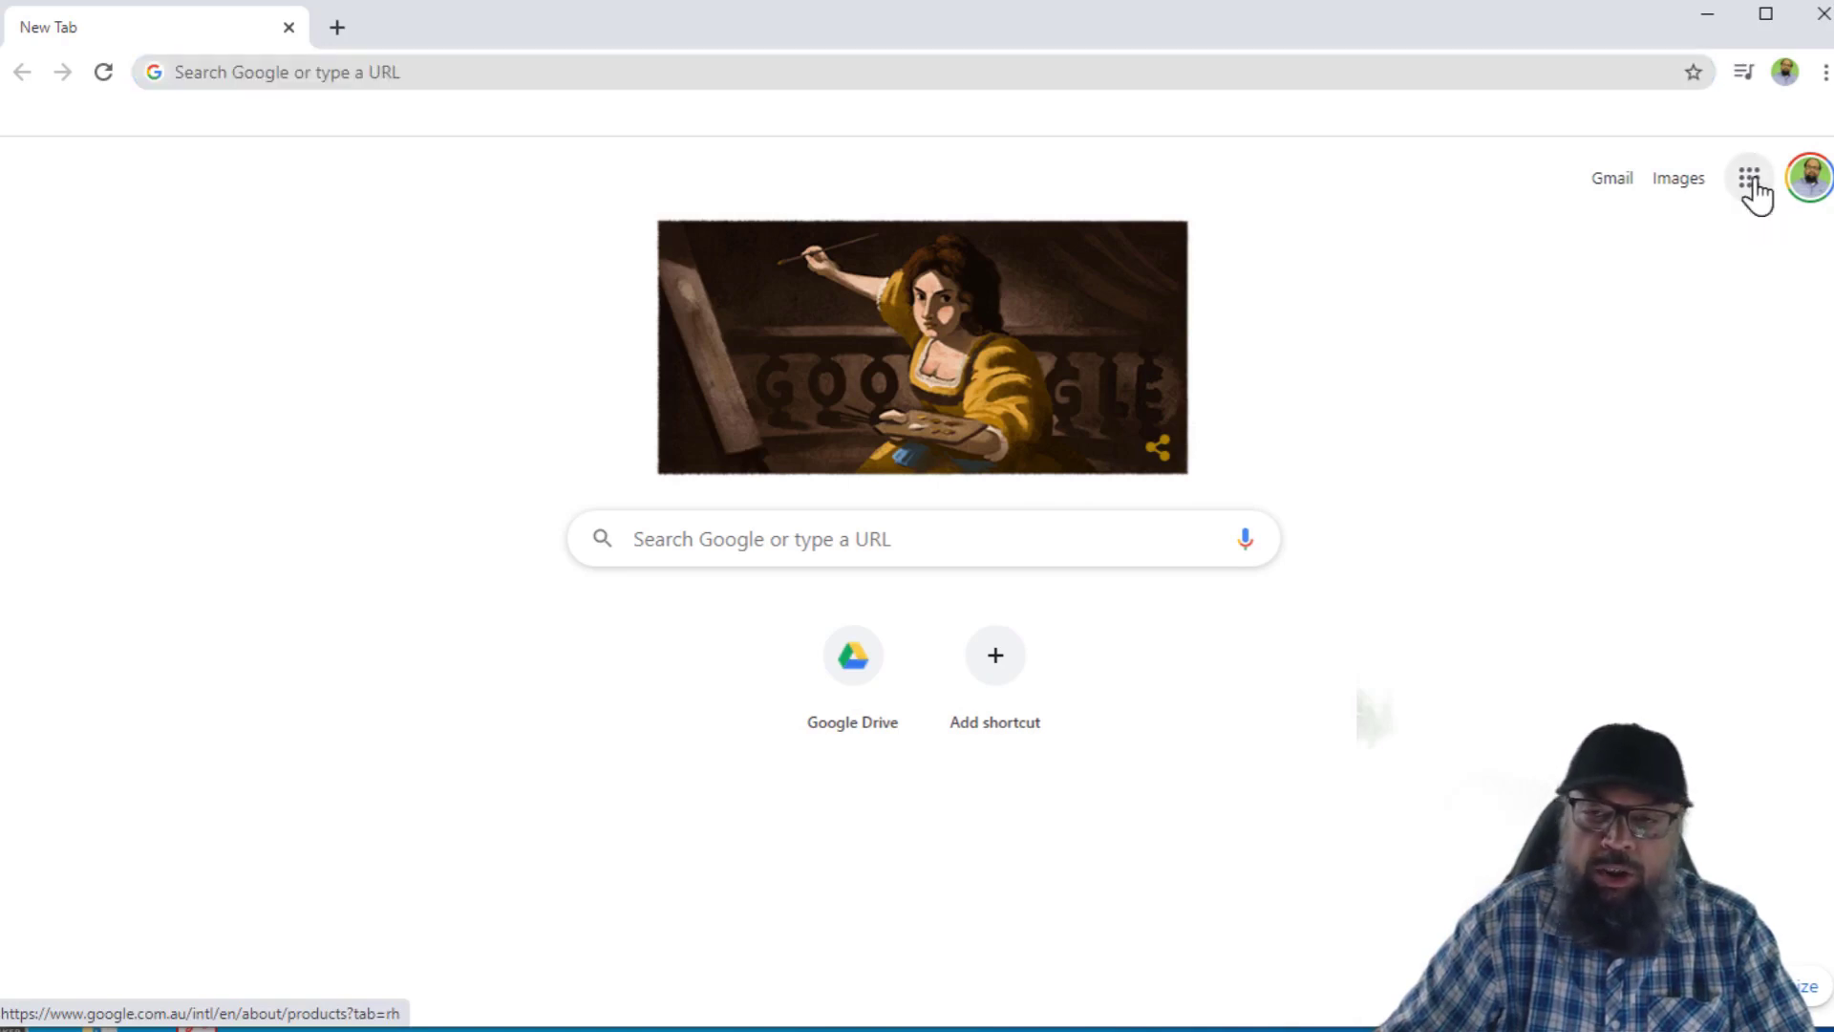
{"action": "left_click", "coordinate": [1785, 668]}
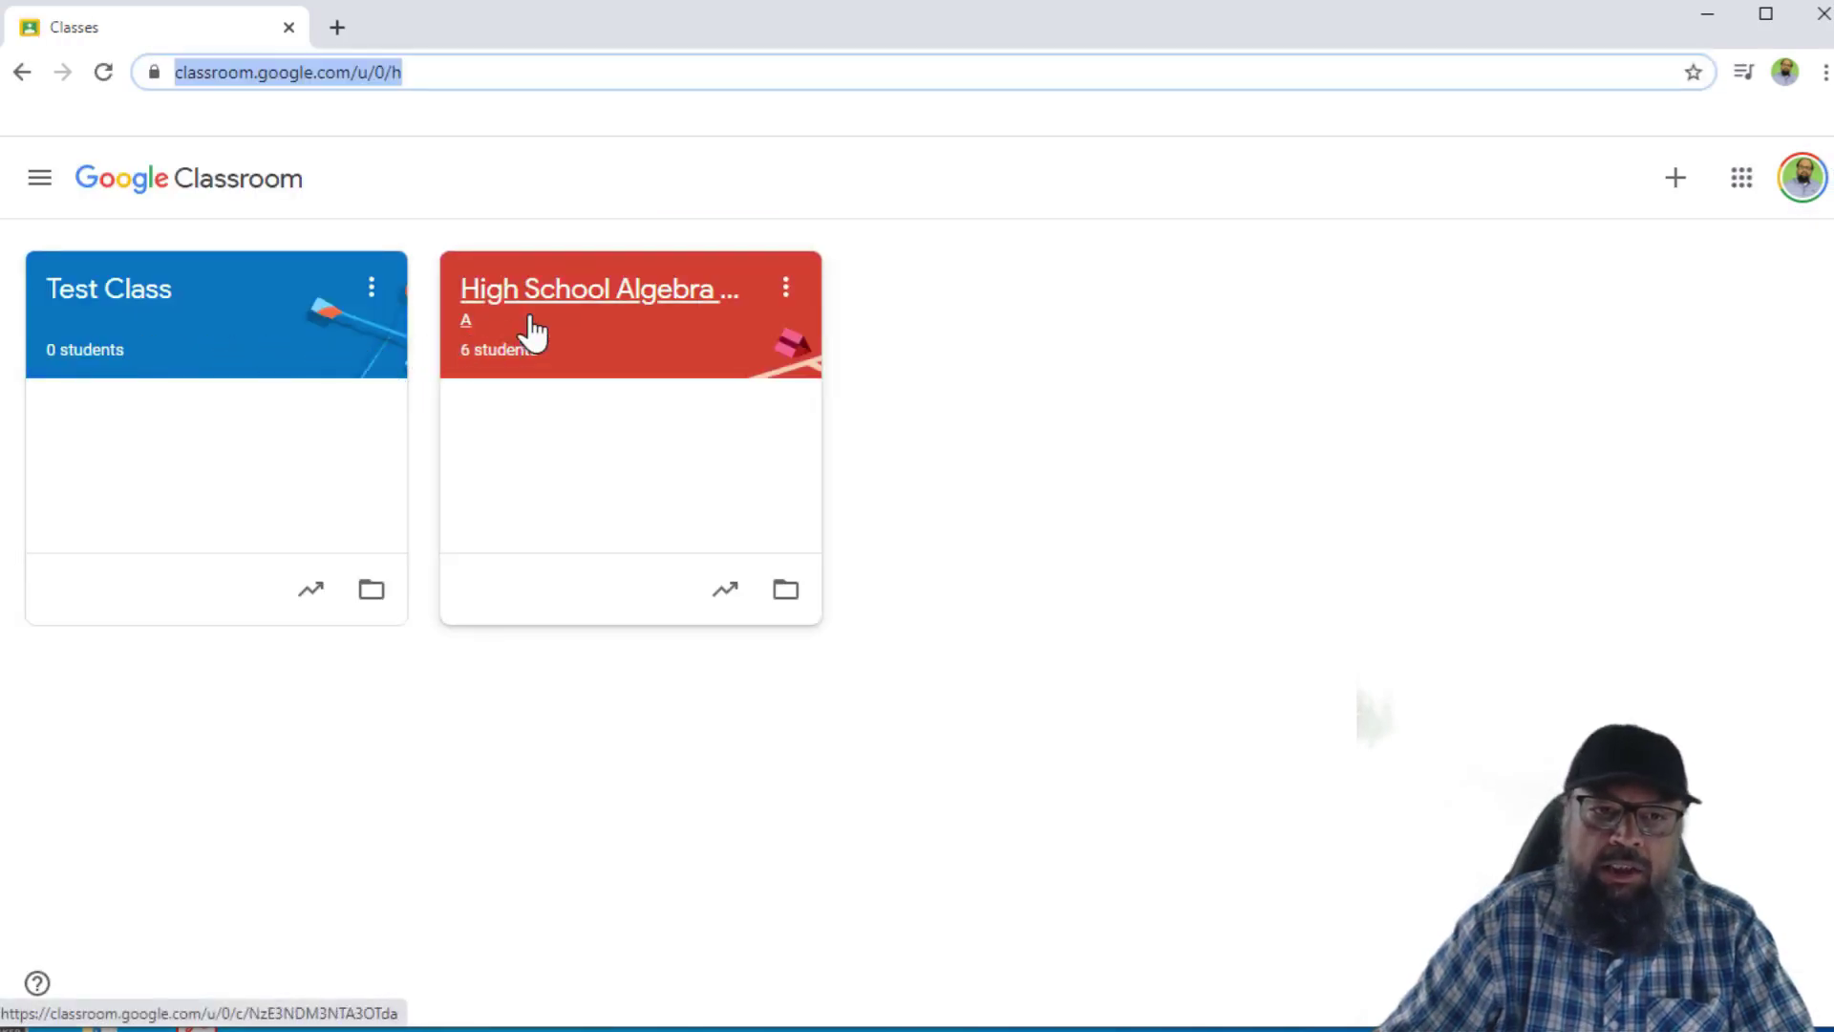
{"action": "left_click", "coordinate": [490, 361]}
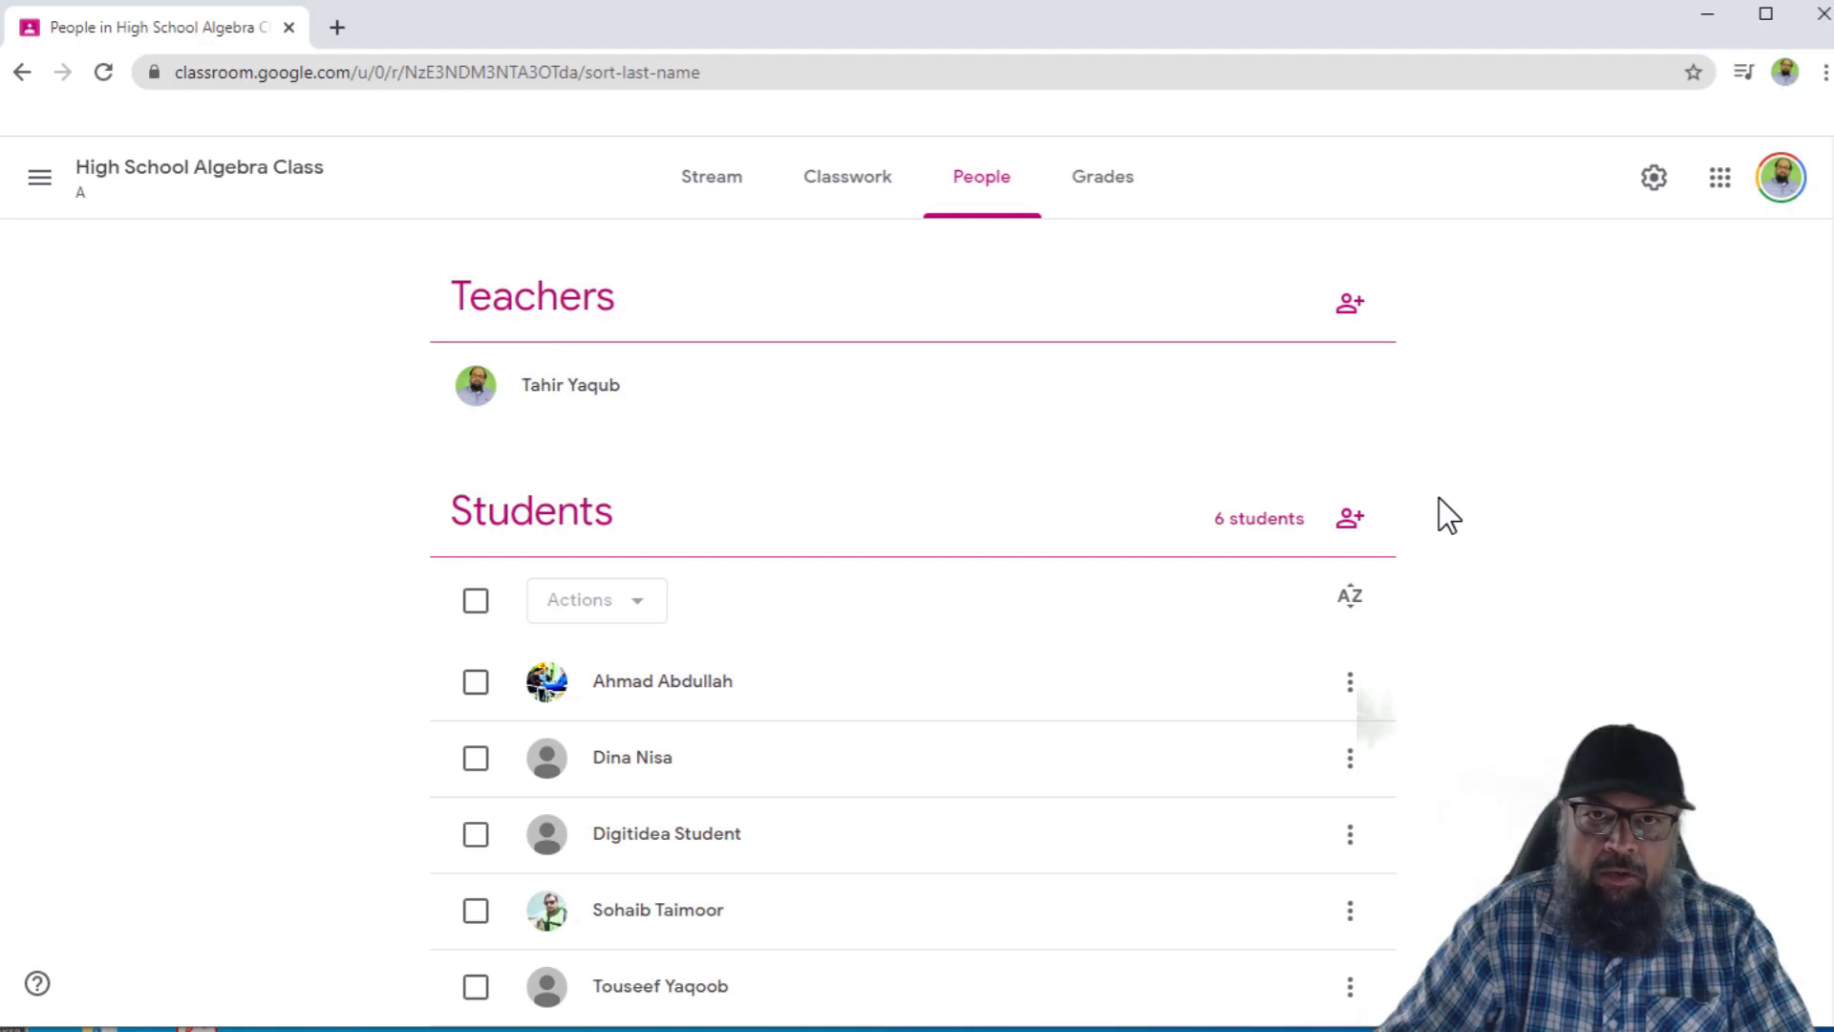
On Classwork, expand the Week 1 essay assignment to see its submission counts and rubric.
{"action": "left_click", "coordinate": [847, 191]}
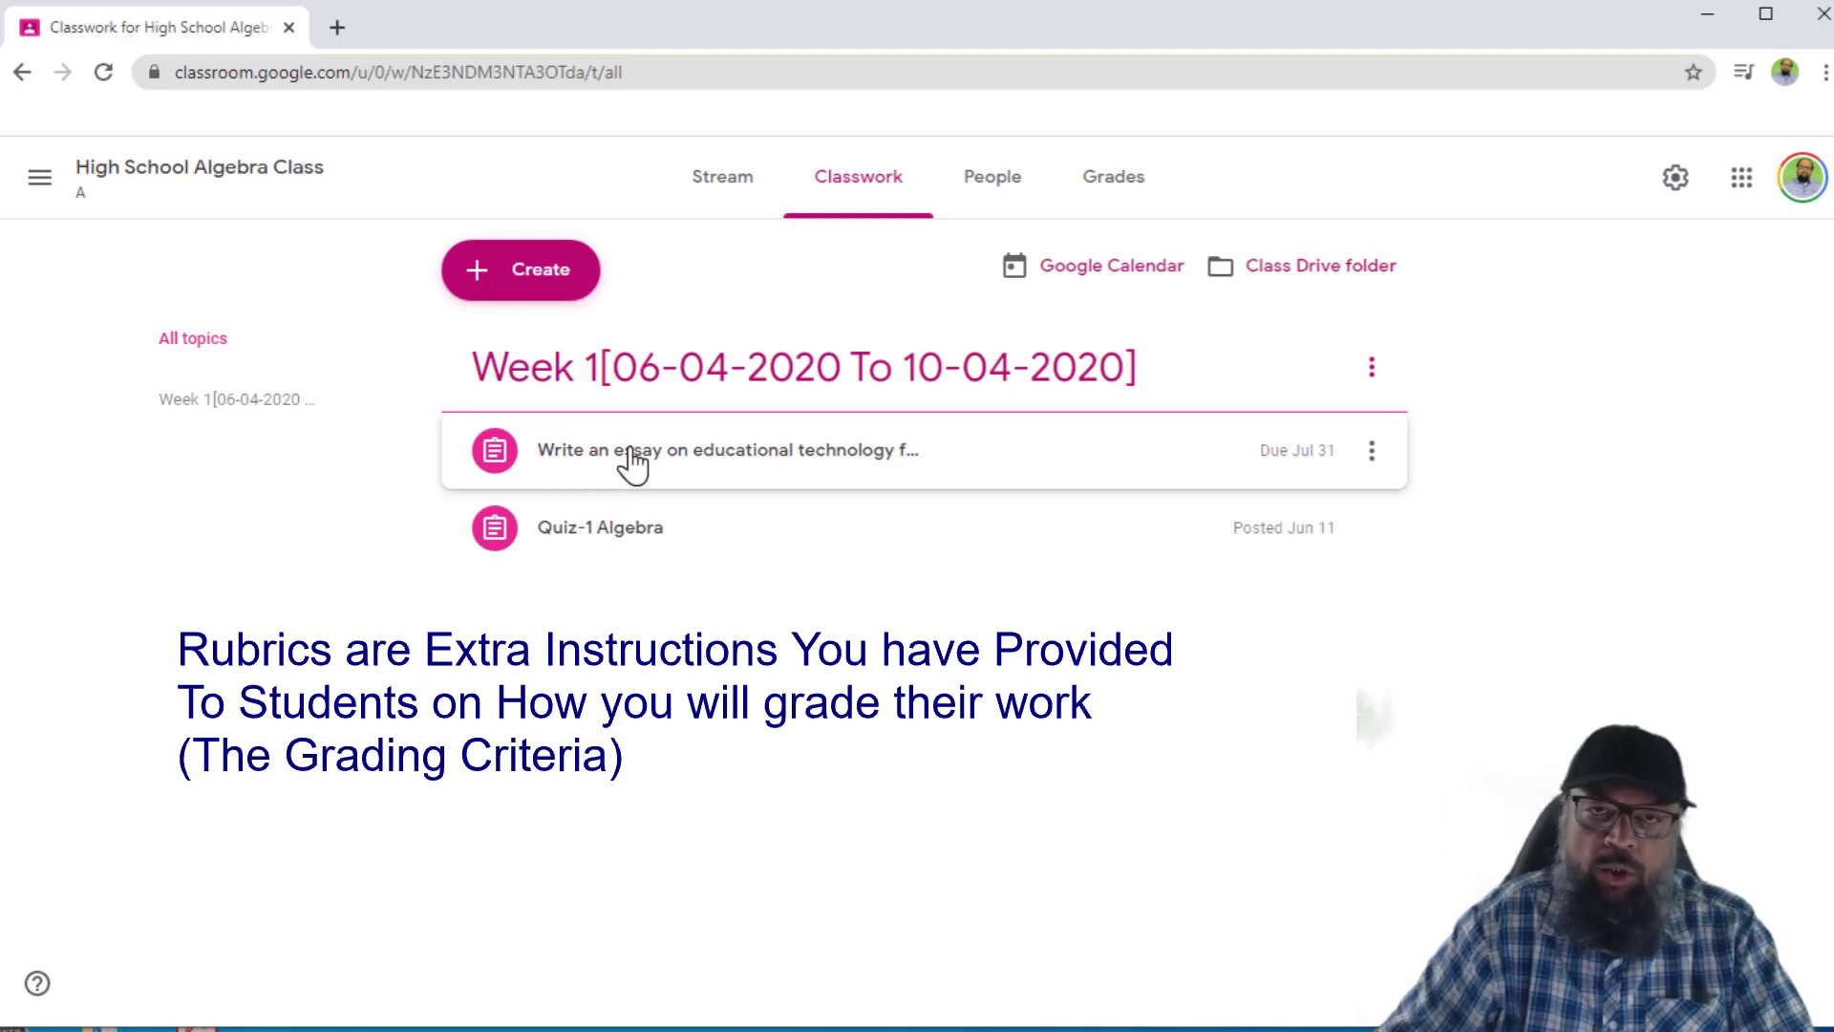
{"action": "left_click", "coordinate": [630, 449]}
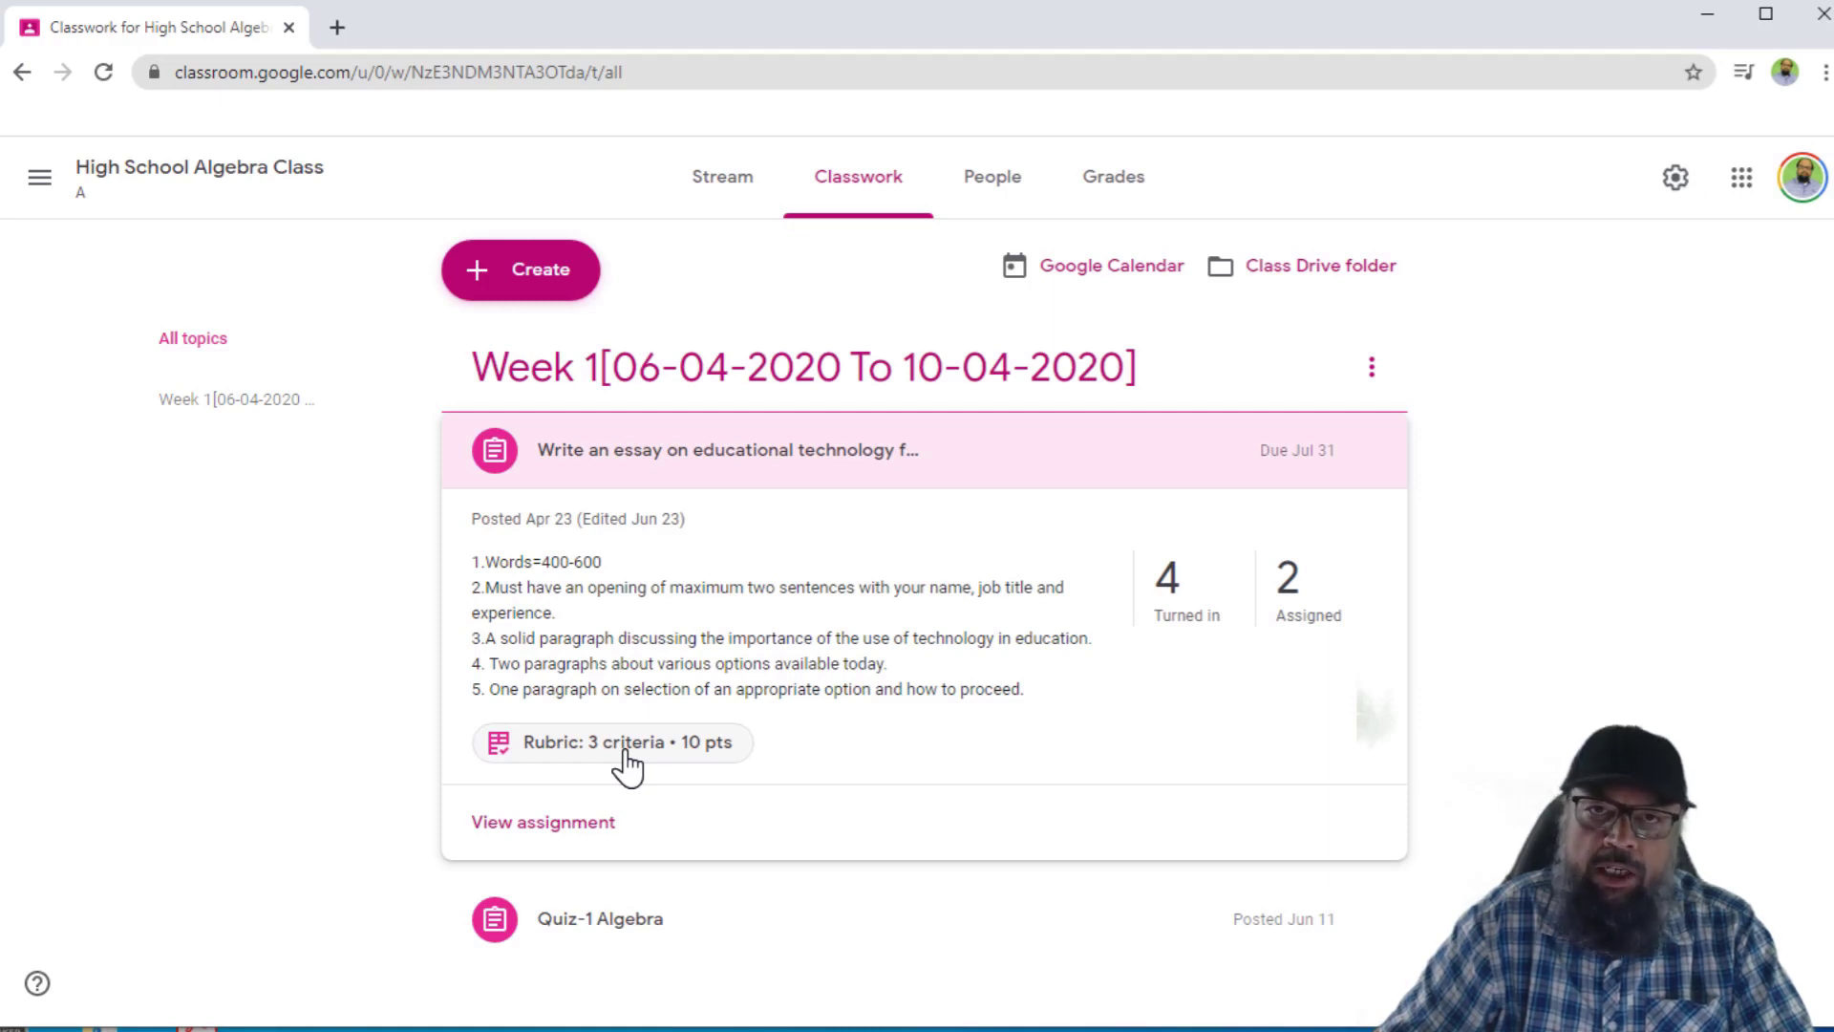
View the essay's full 10-point rubric: Accuracy of Information, Options and Critical Thinking.
{"action": "left_click", "coordinate": [626, 755]}
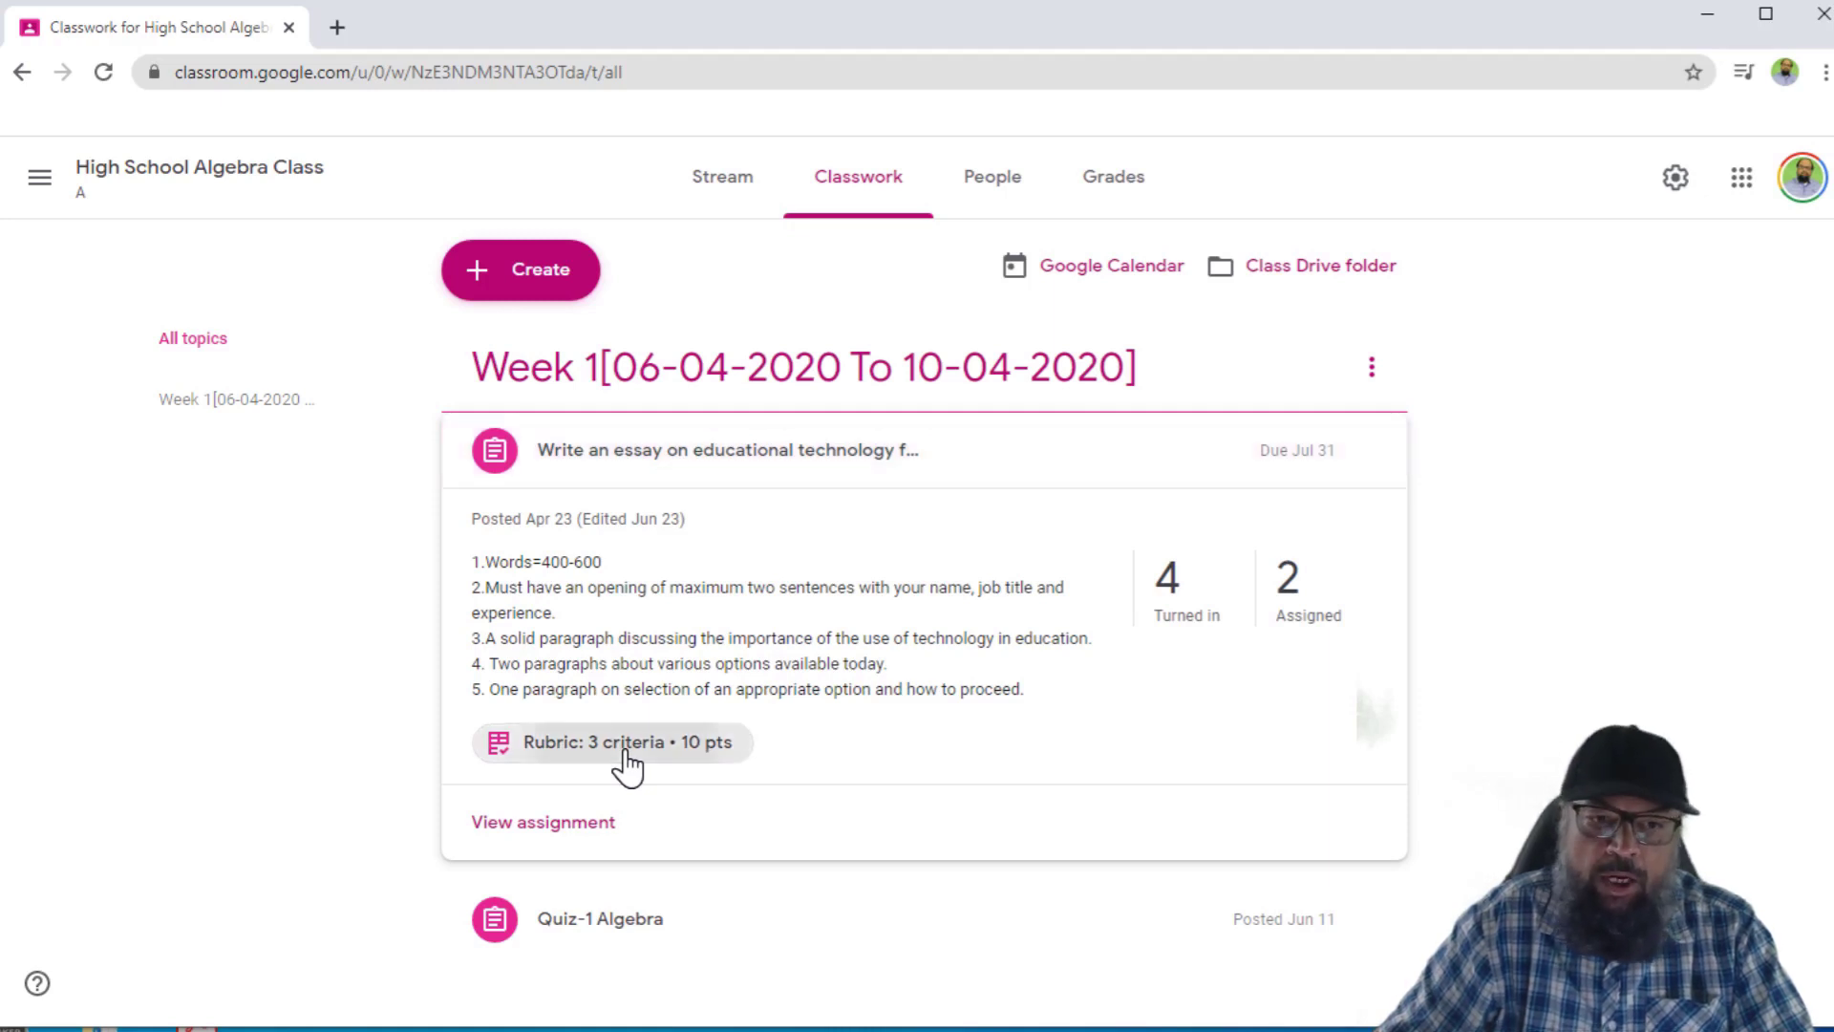
{"action": "scroll", "coordinate": [860, 687], "scroll_direction": "down", "scroll_amount": 3}
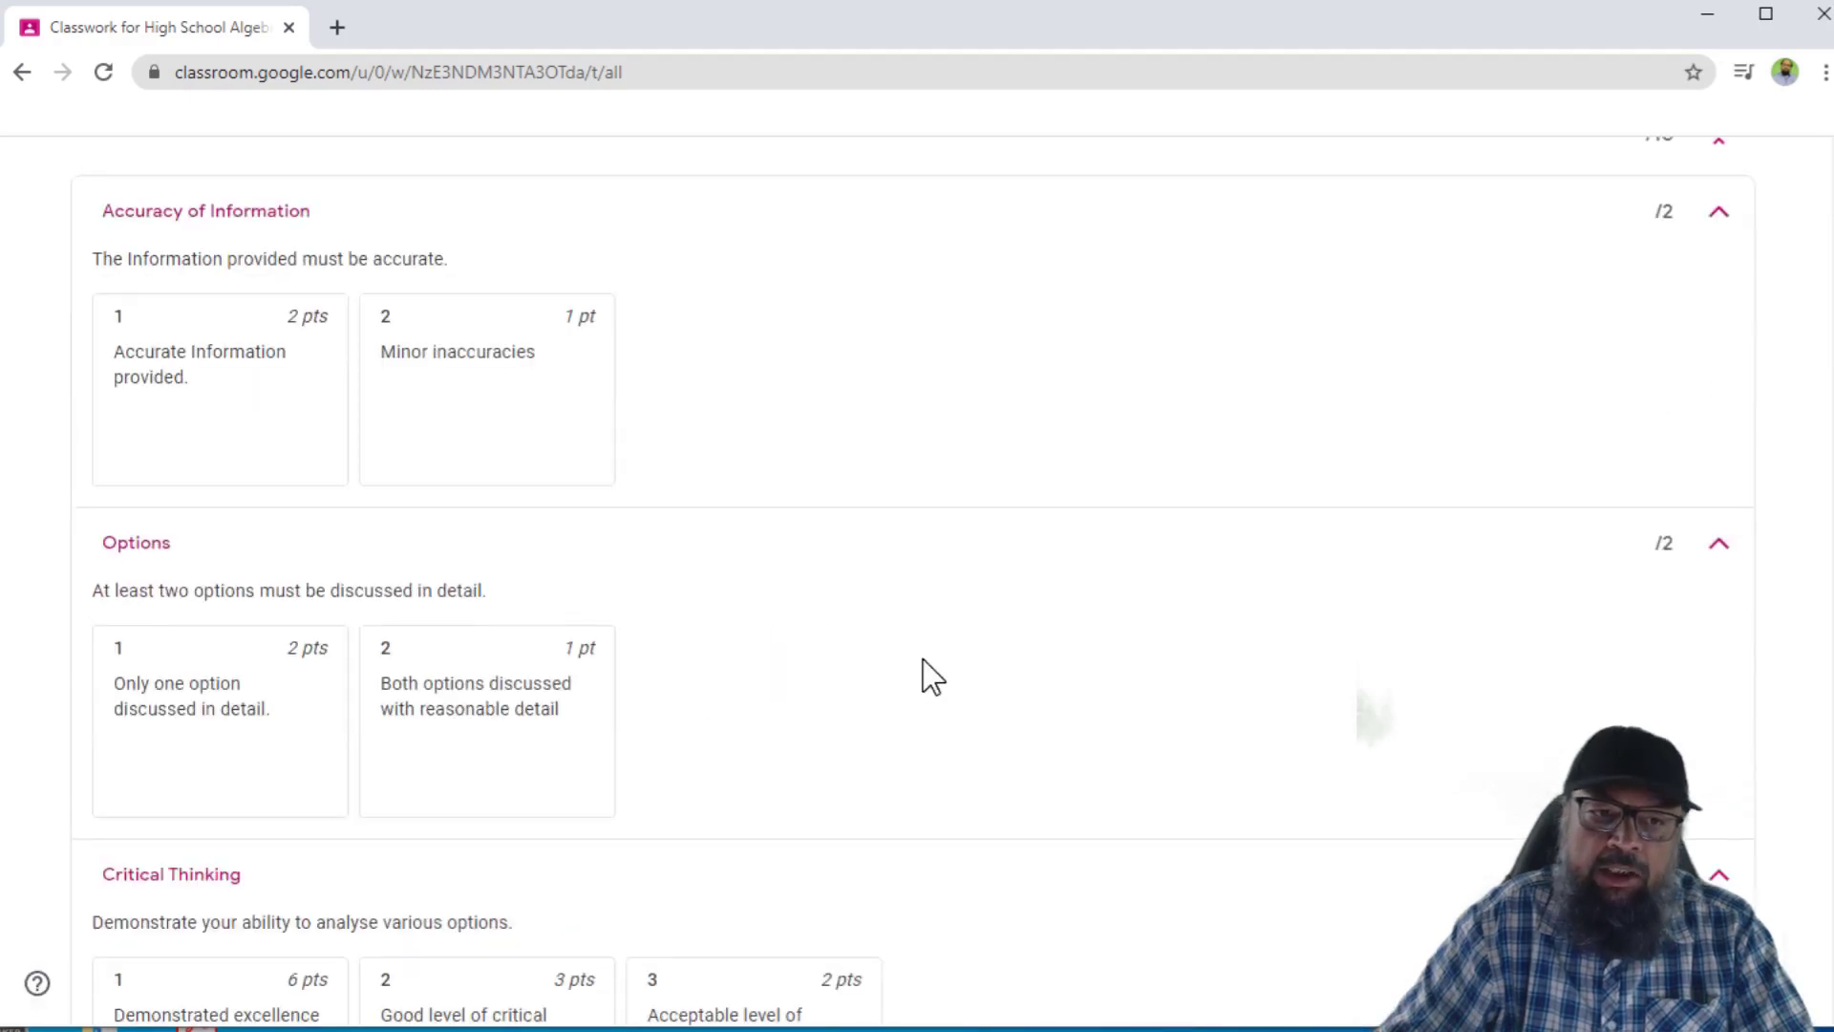
{"action": "scroll", "coordinate": [669, 611], "scroll_direction": "down", "scroll_amount": 1}
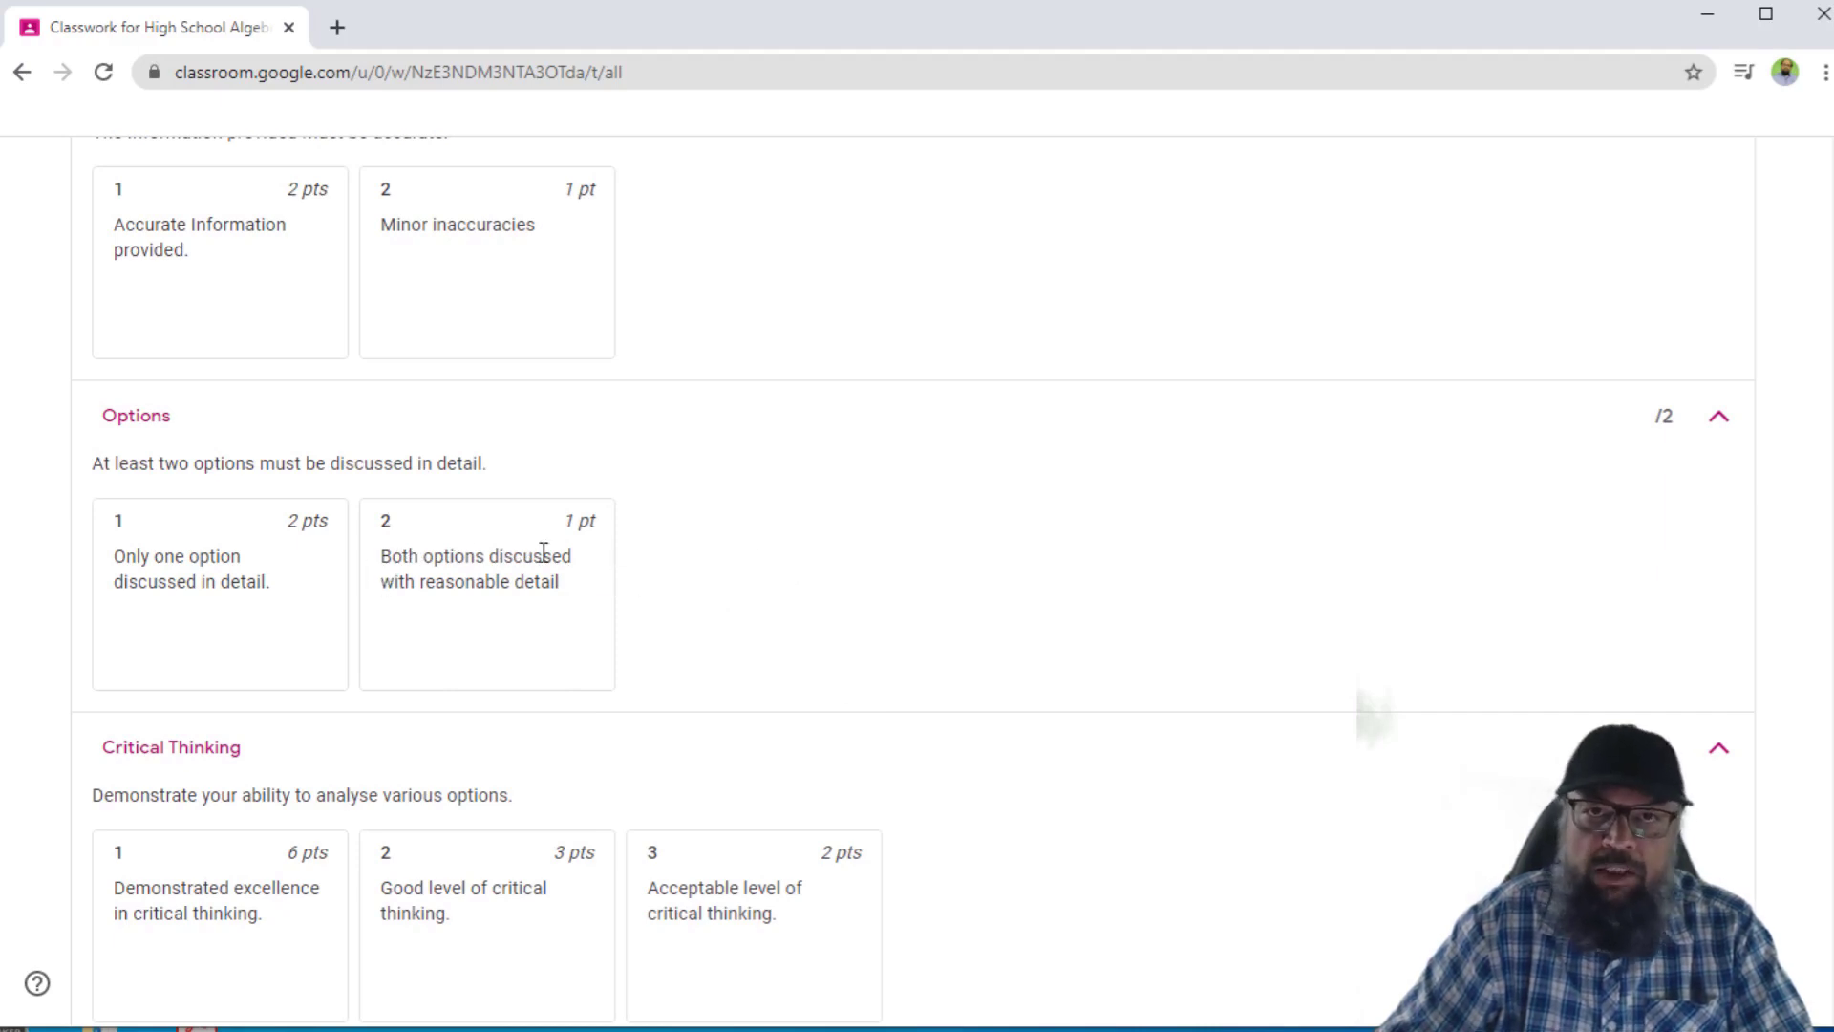
Go back to the People list and open the first student's work page.
{"action": "left_click", "coordinate": [21, 72]}
{"action": "left_click", "coordinate": [21, 72]}
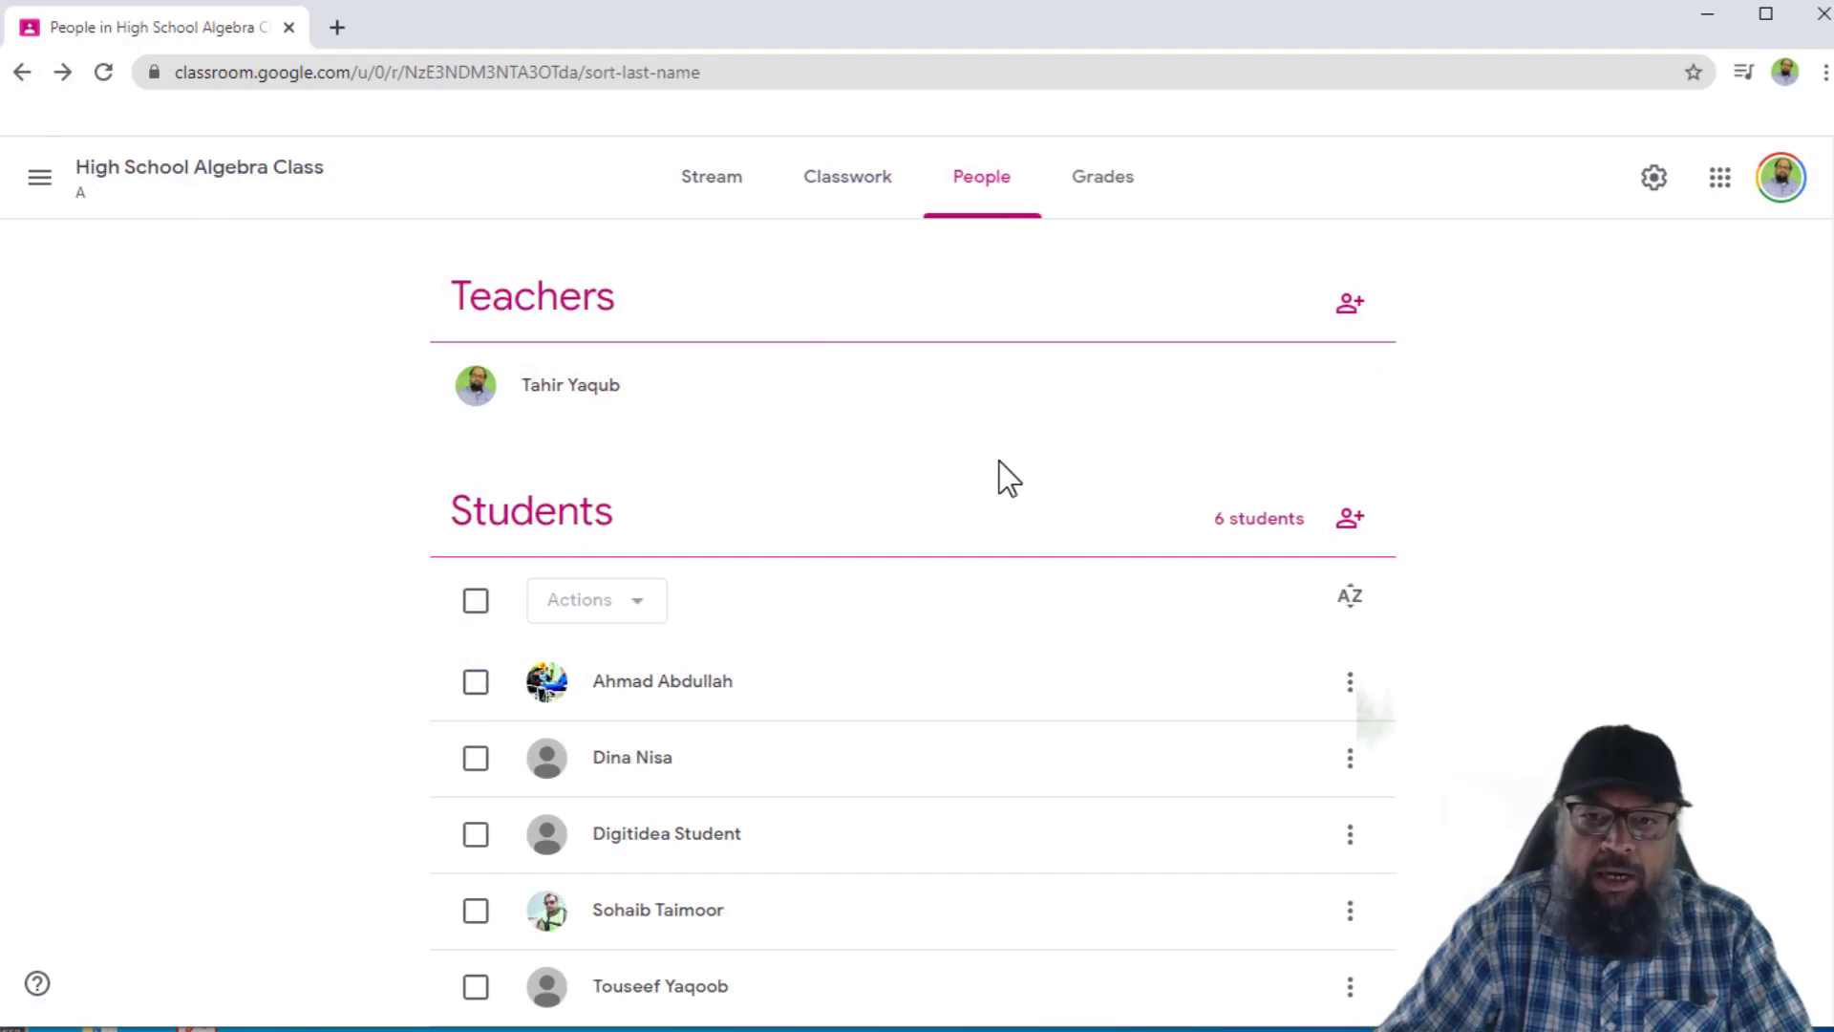
{"action": "scroll", "coordinate": [1008, 478], "scroll_direction": "down", "scroll_amount": 1}
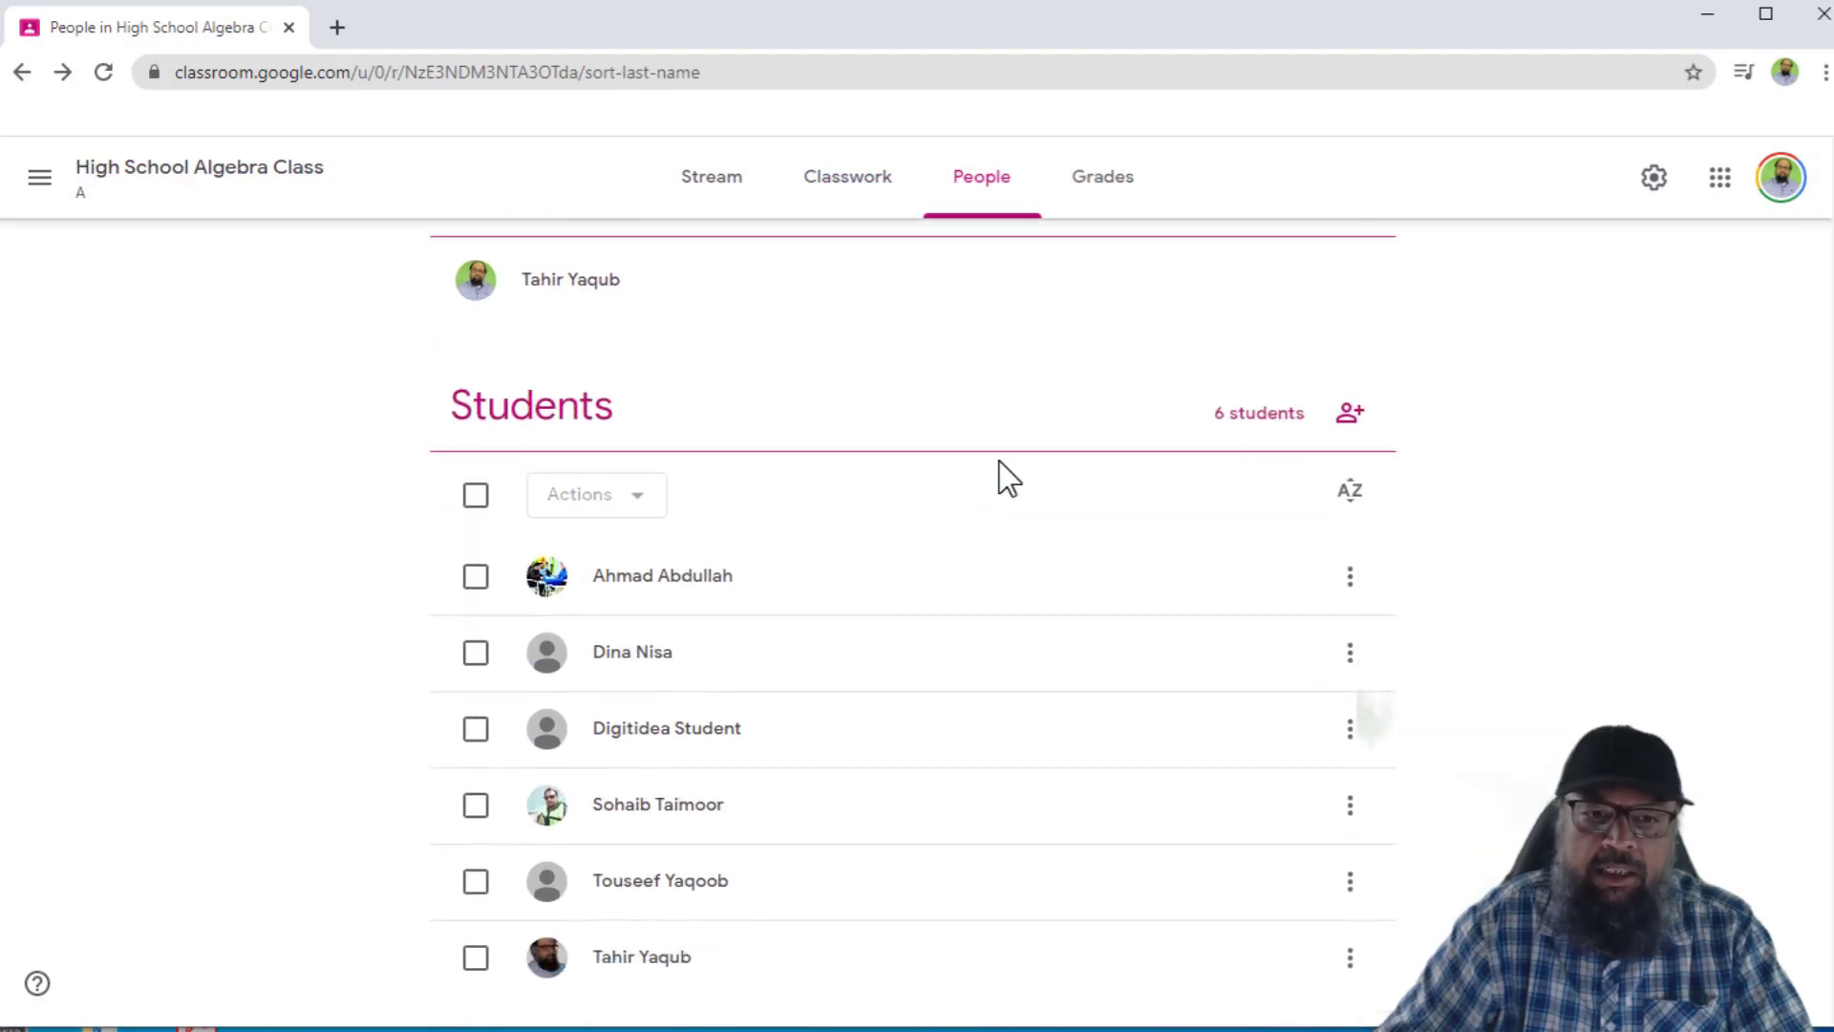
{"action": "left_click", "coordinate": [704, 600]}
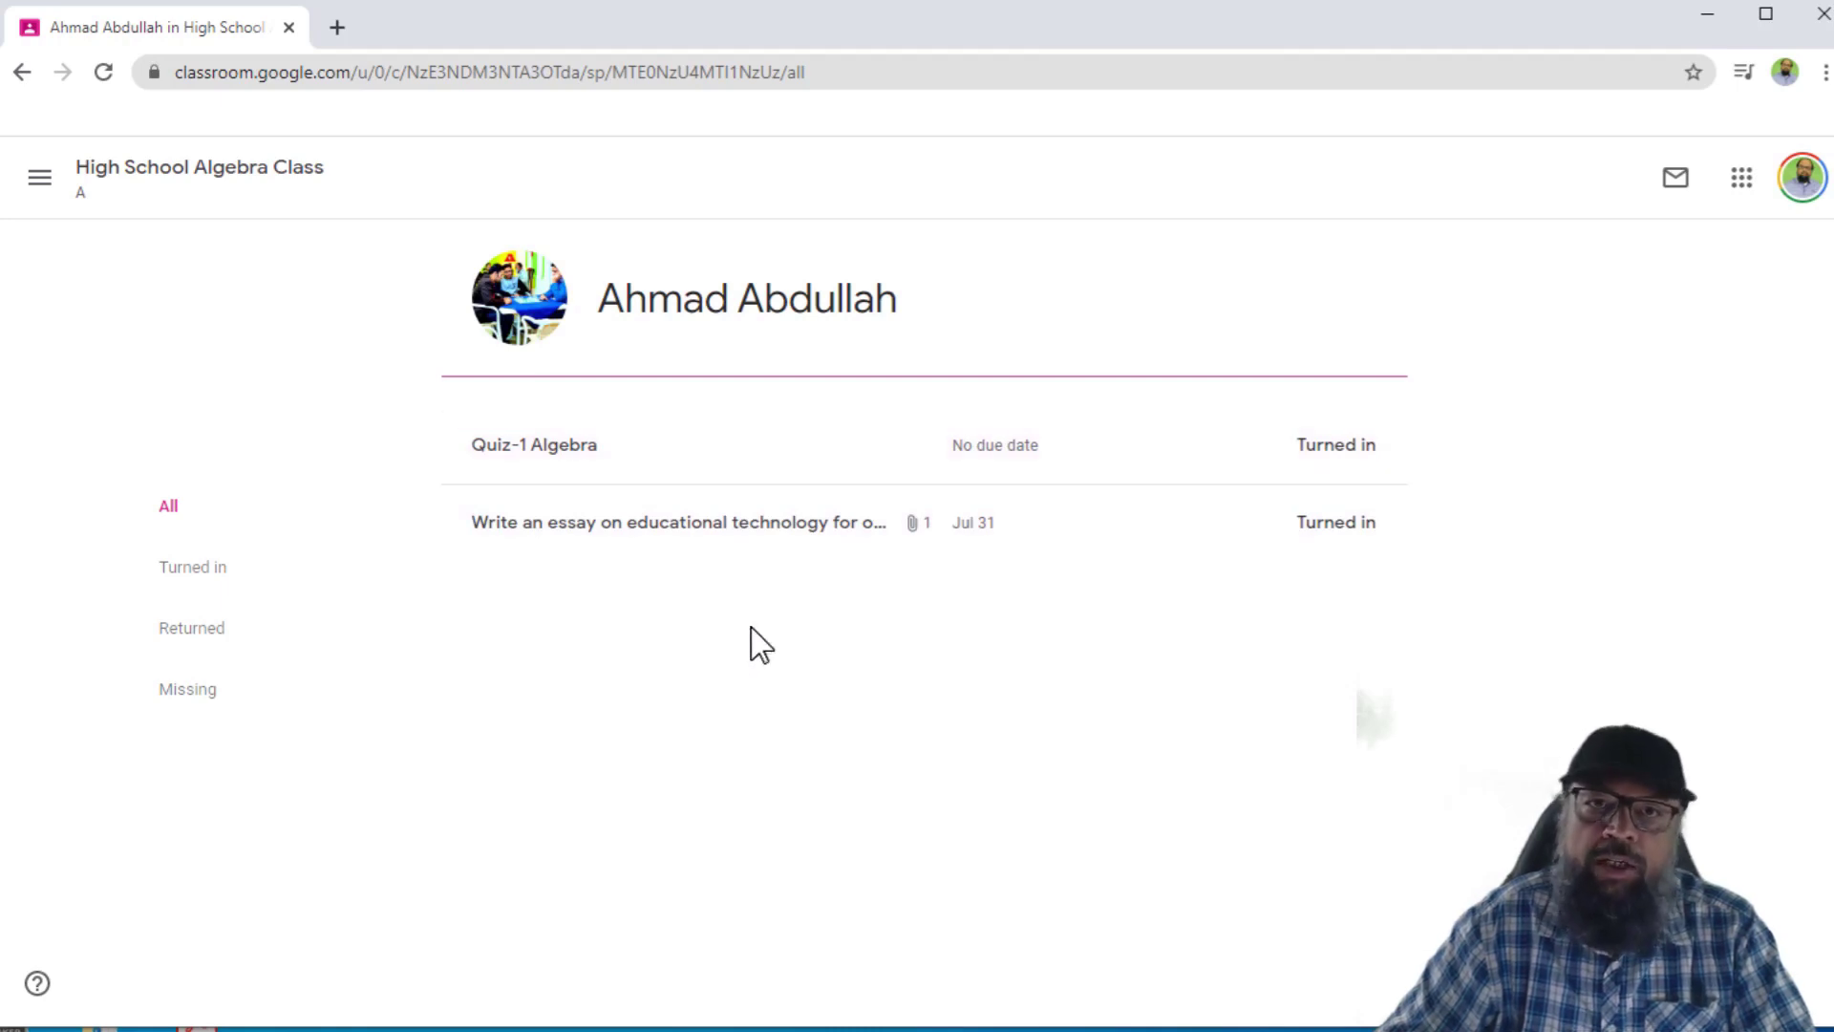
Open the student's submitted essay Google Doc in the grading view.
{"action": "left_click", "coordinate": [623, 547]}
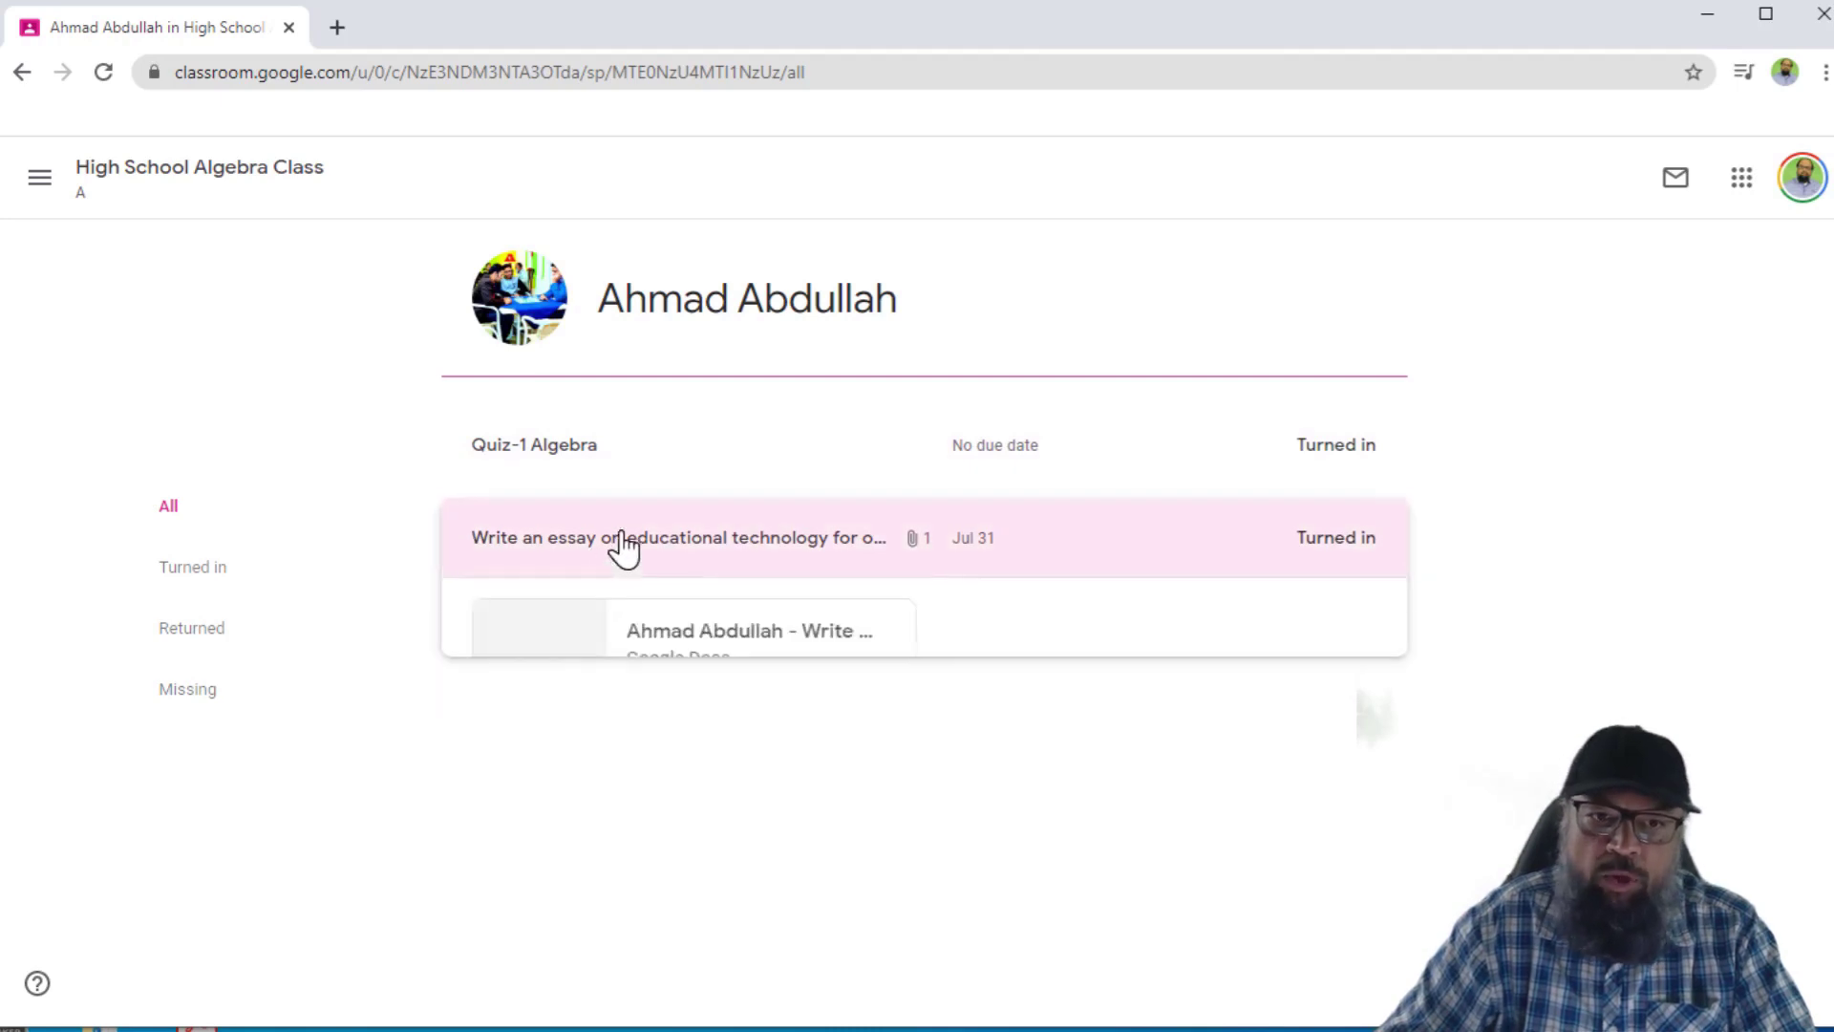
{"action": "left_click", "coordinate": [702, 659]}
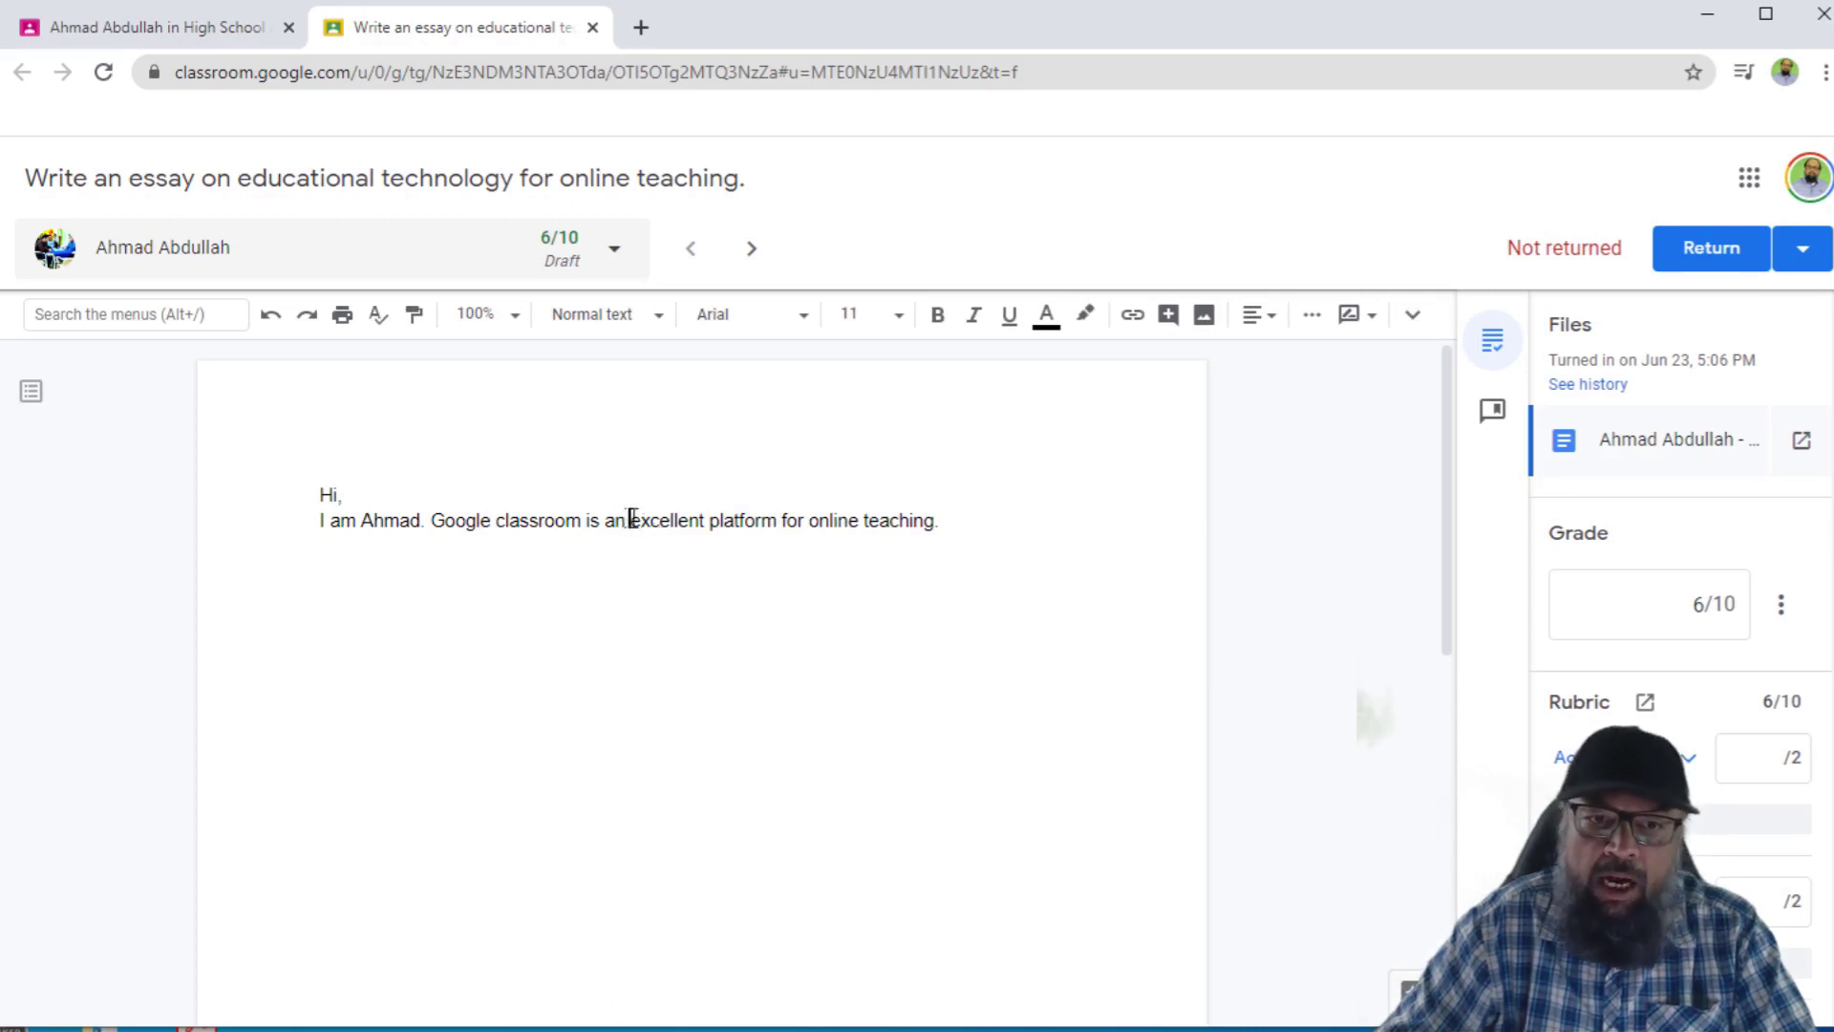
Comment 'type my feedback' on the essay phrase 'excellent platform for'.
{"action": "left_click_drag", "start_coordinate": [627, 520], "coordinate": [826, 530]}
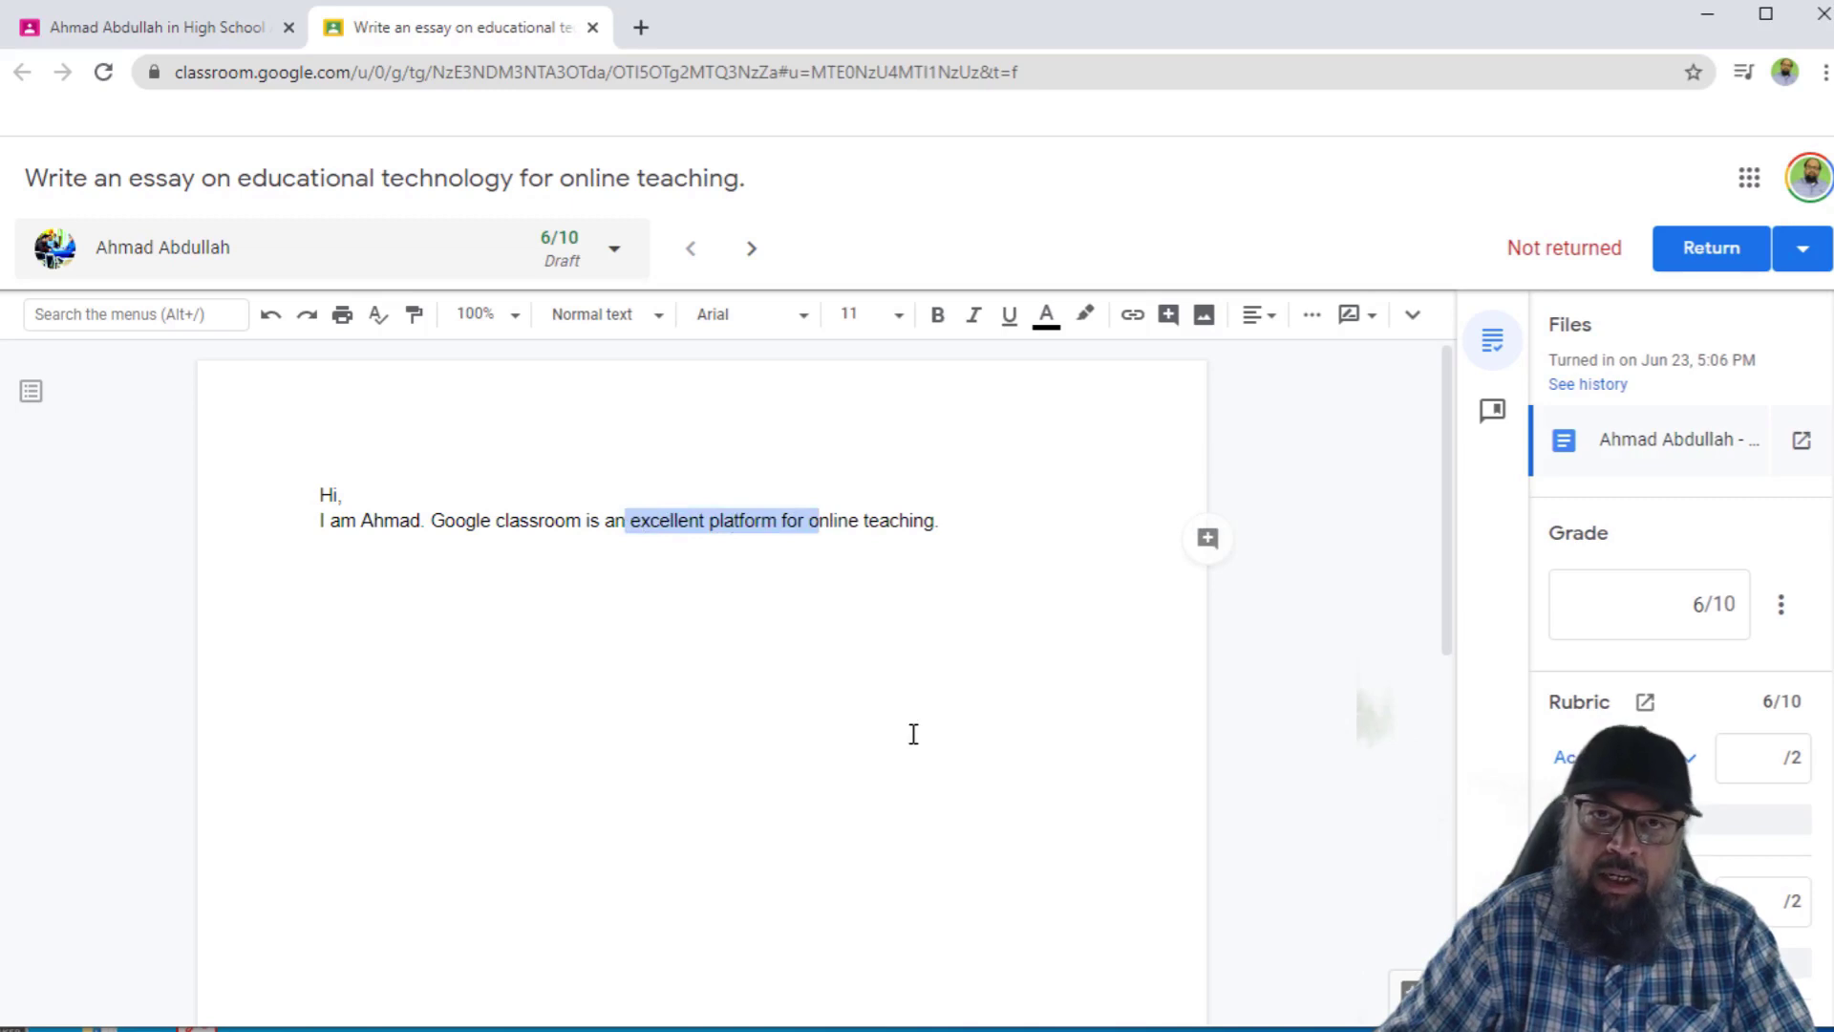
{"action": "left_click", "coordinate": [1209, 541]}
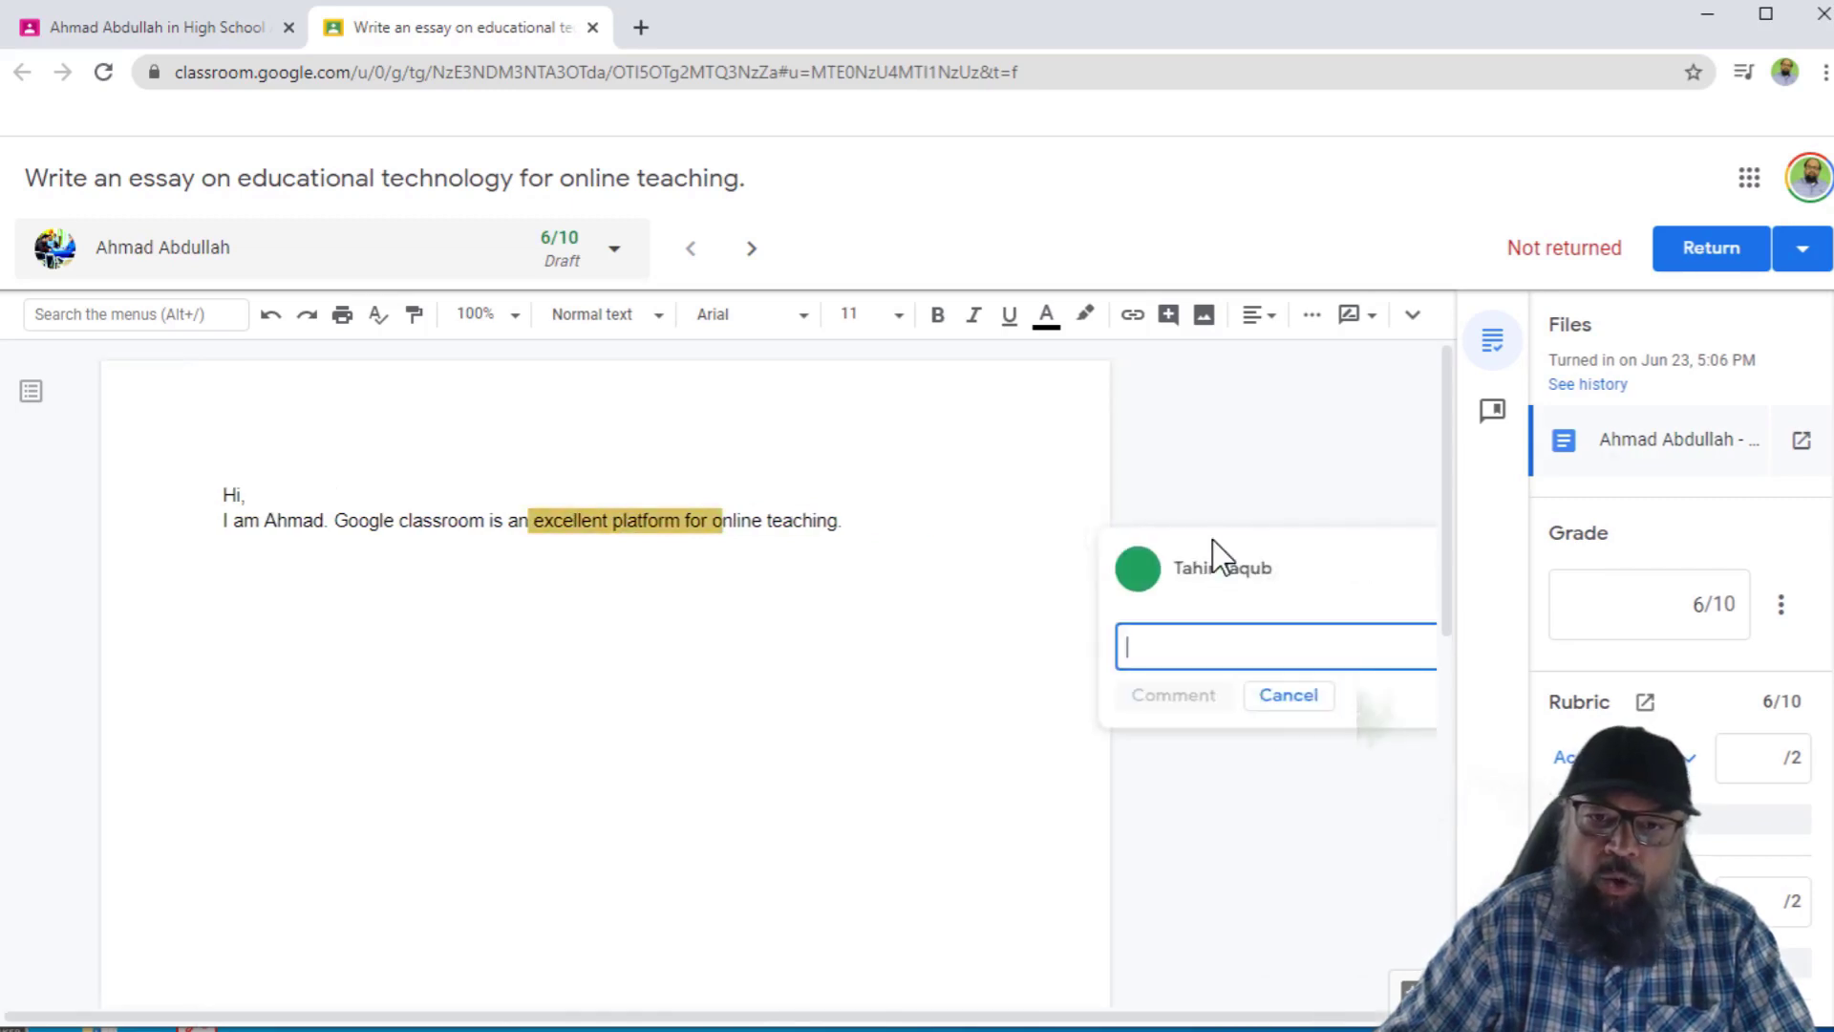
{"action": "type", "text": "type"}
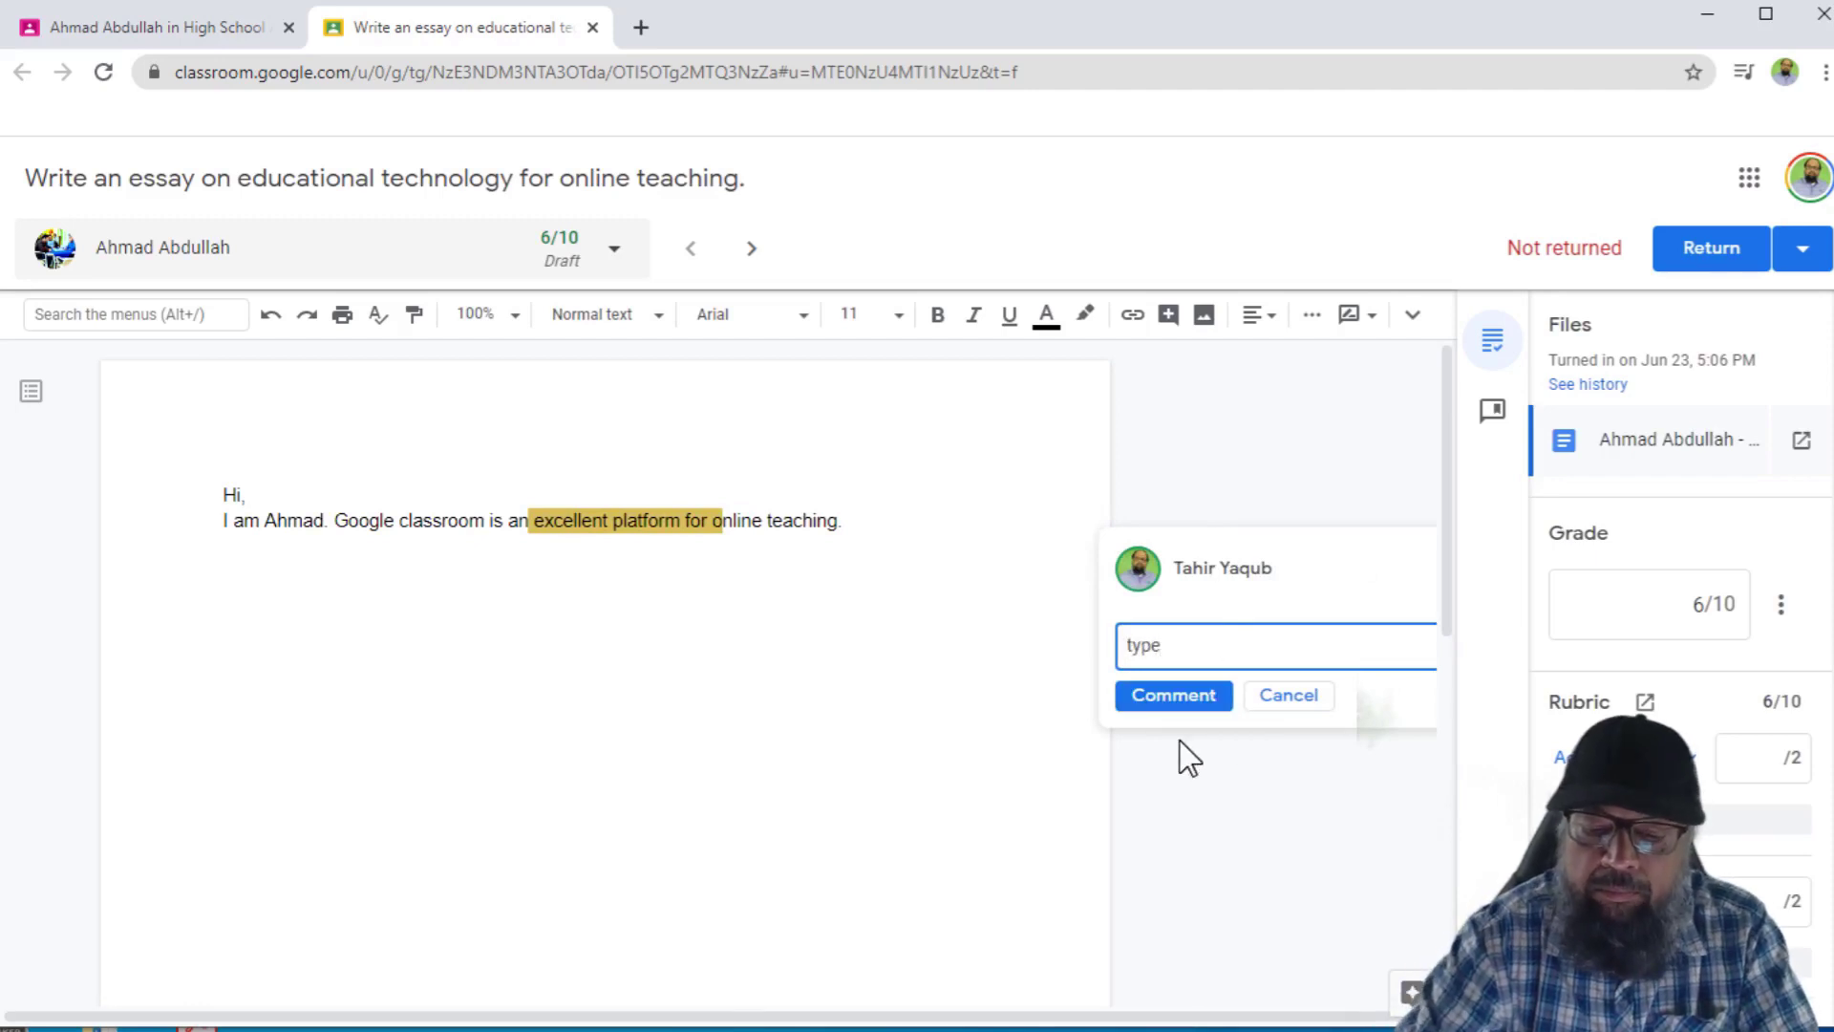
{"action": "type", "text": " my feedback"}
{"action": "left_click", "coordinate": [1175, 707]}
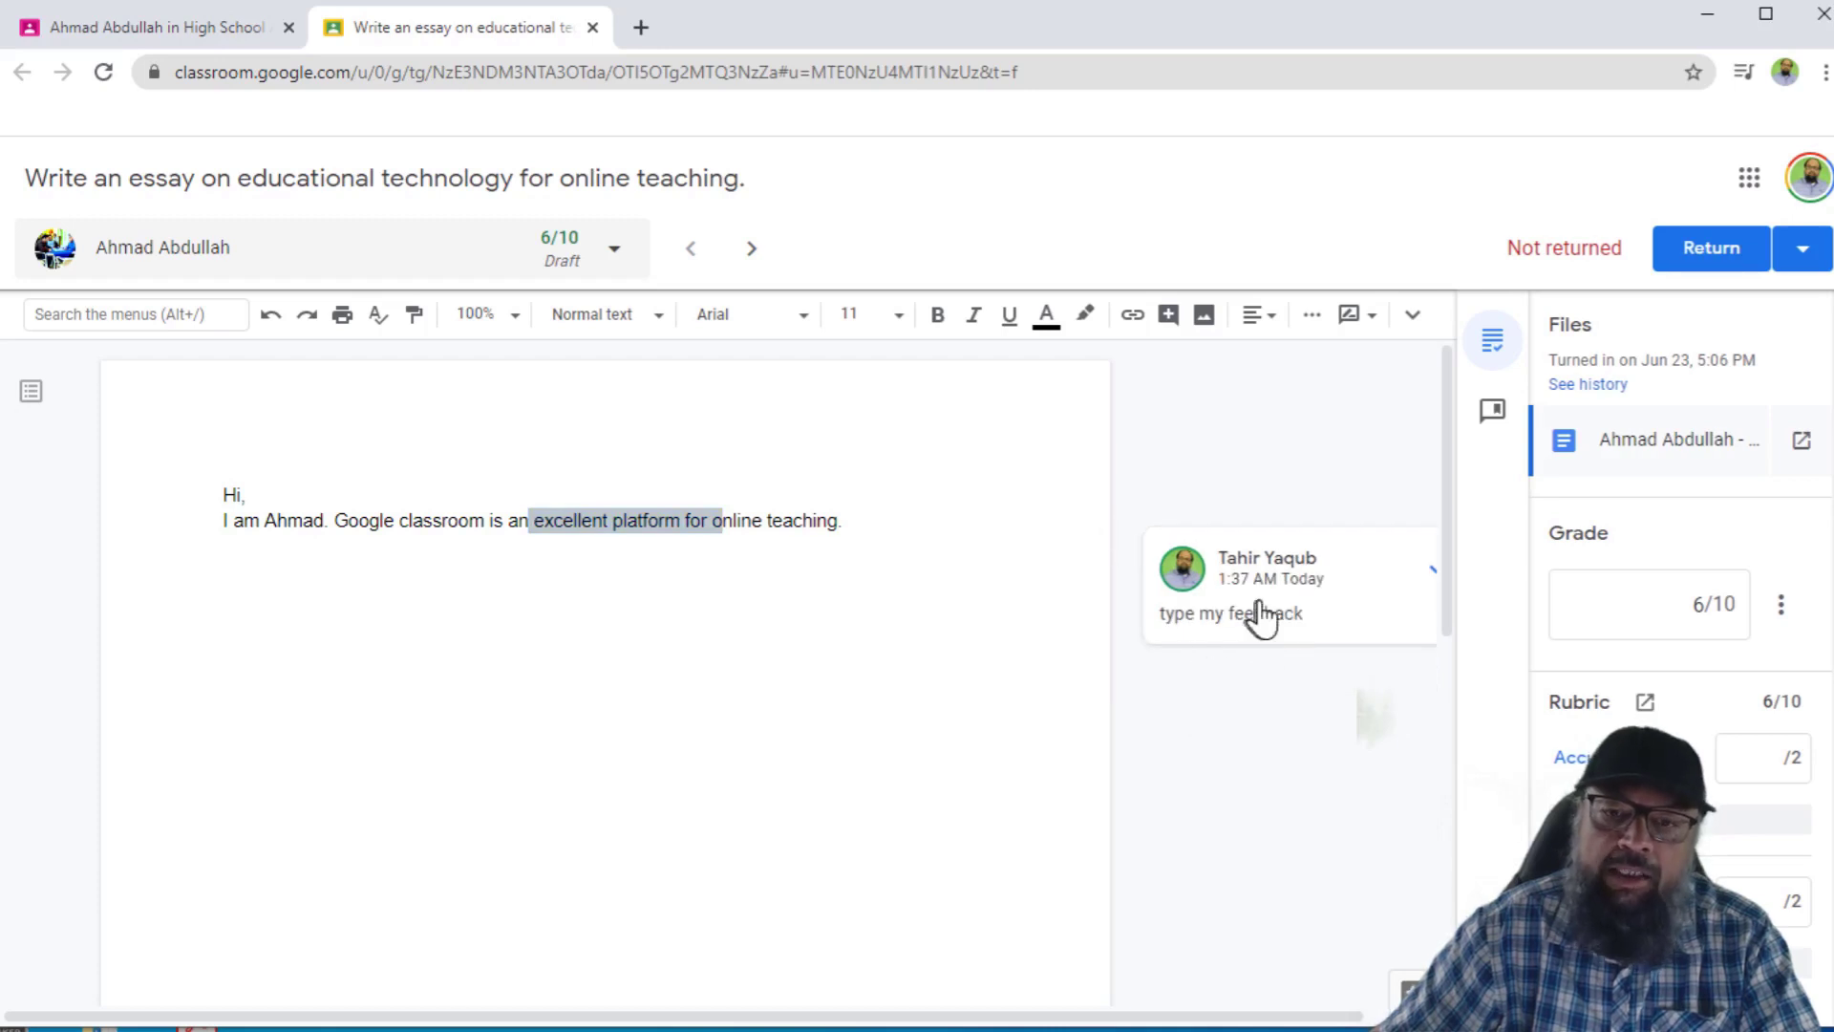
Score the essay Options 2/2 and Accuracy 1/2, bringing the draft grade to 9/10.
{"action": "left_click", "coordinate": [1242, 669]}
{"action": "scroll", "coordinate": [1681, 669], "scroll_direction": "down", "scroll_amount": 1}
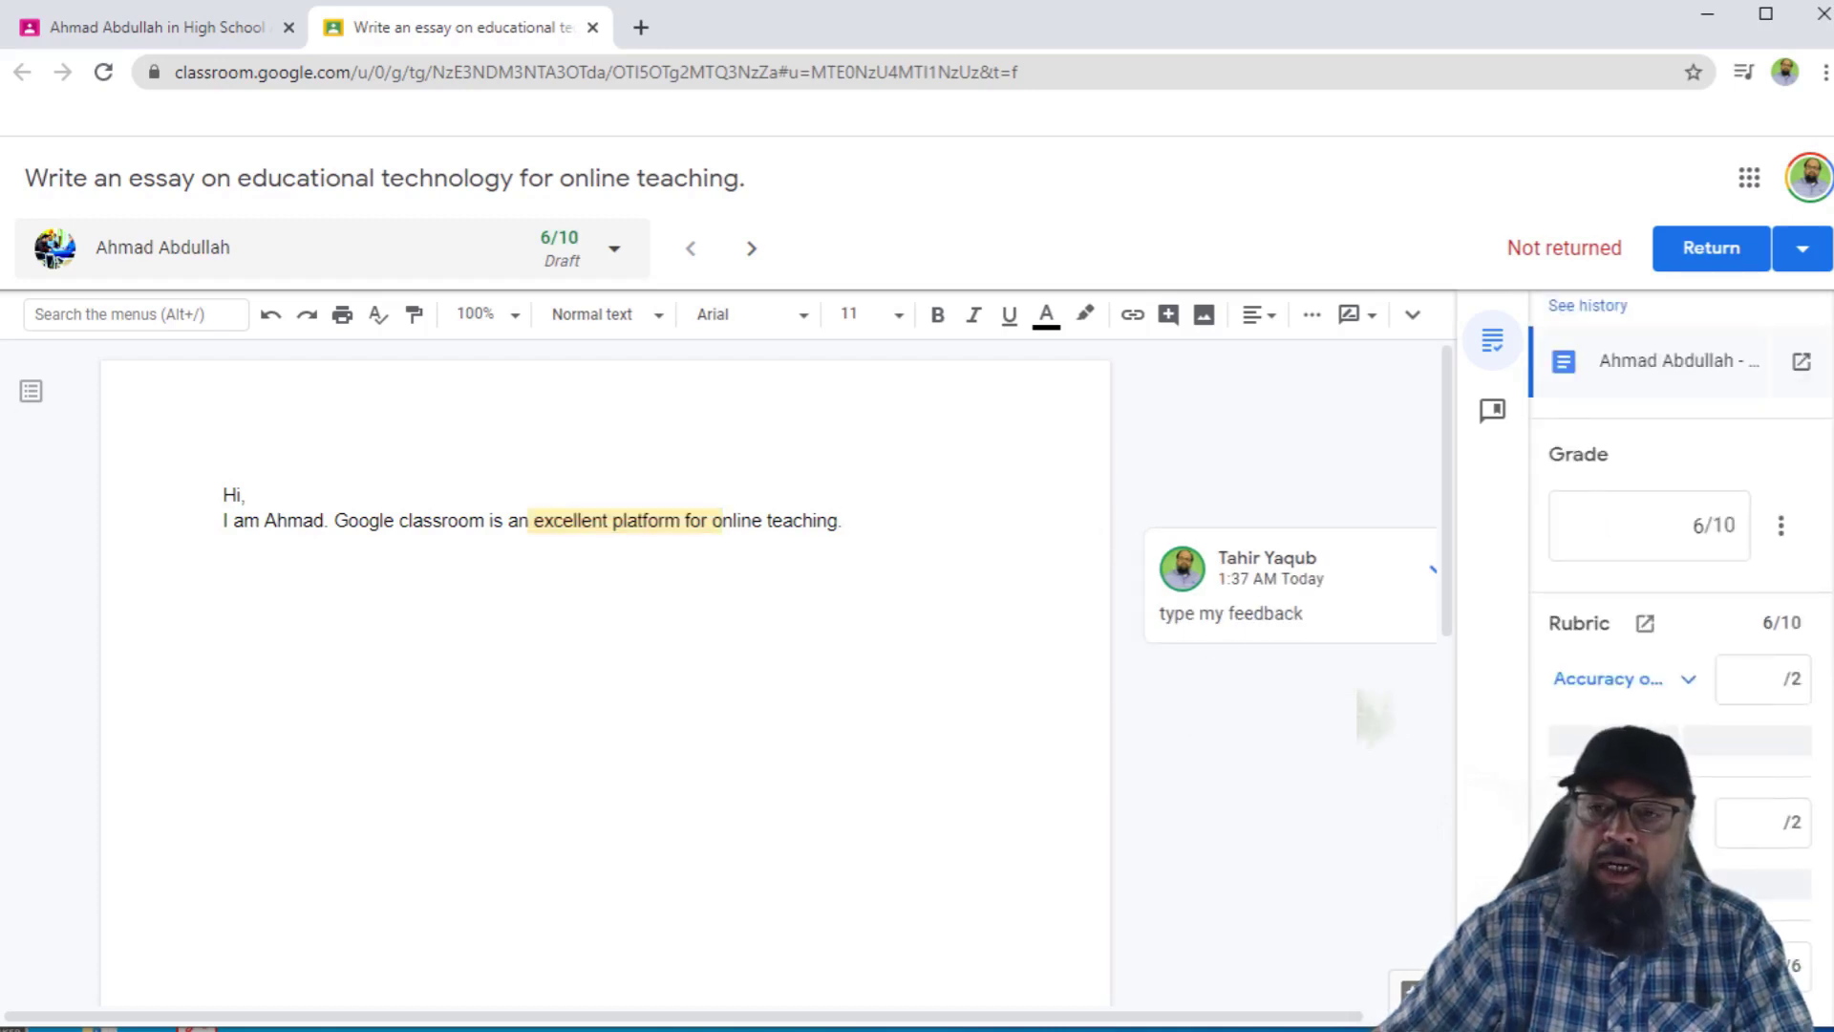
{"action": "scroll", "coordinate": [1681, 573], "scroll_direction": "down", "scroll_amount": 2}
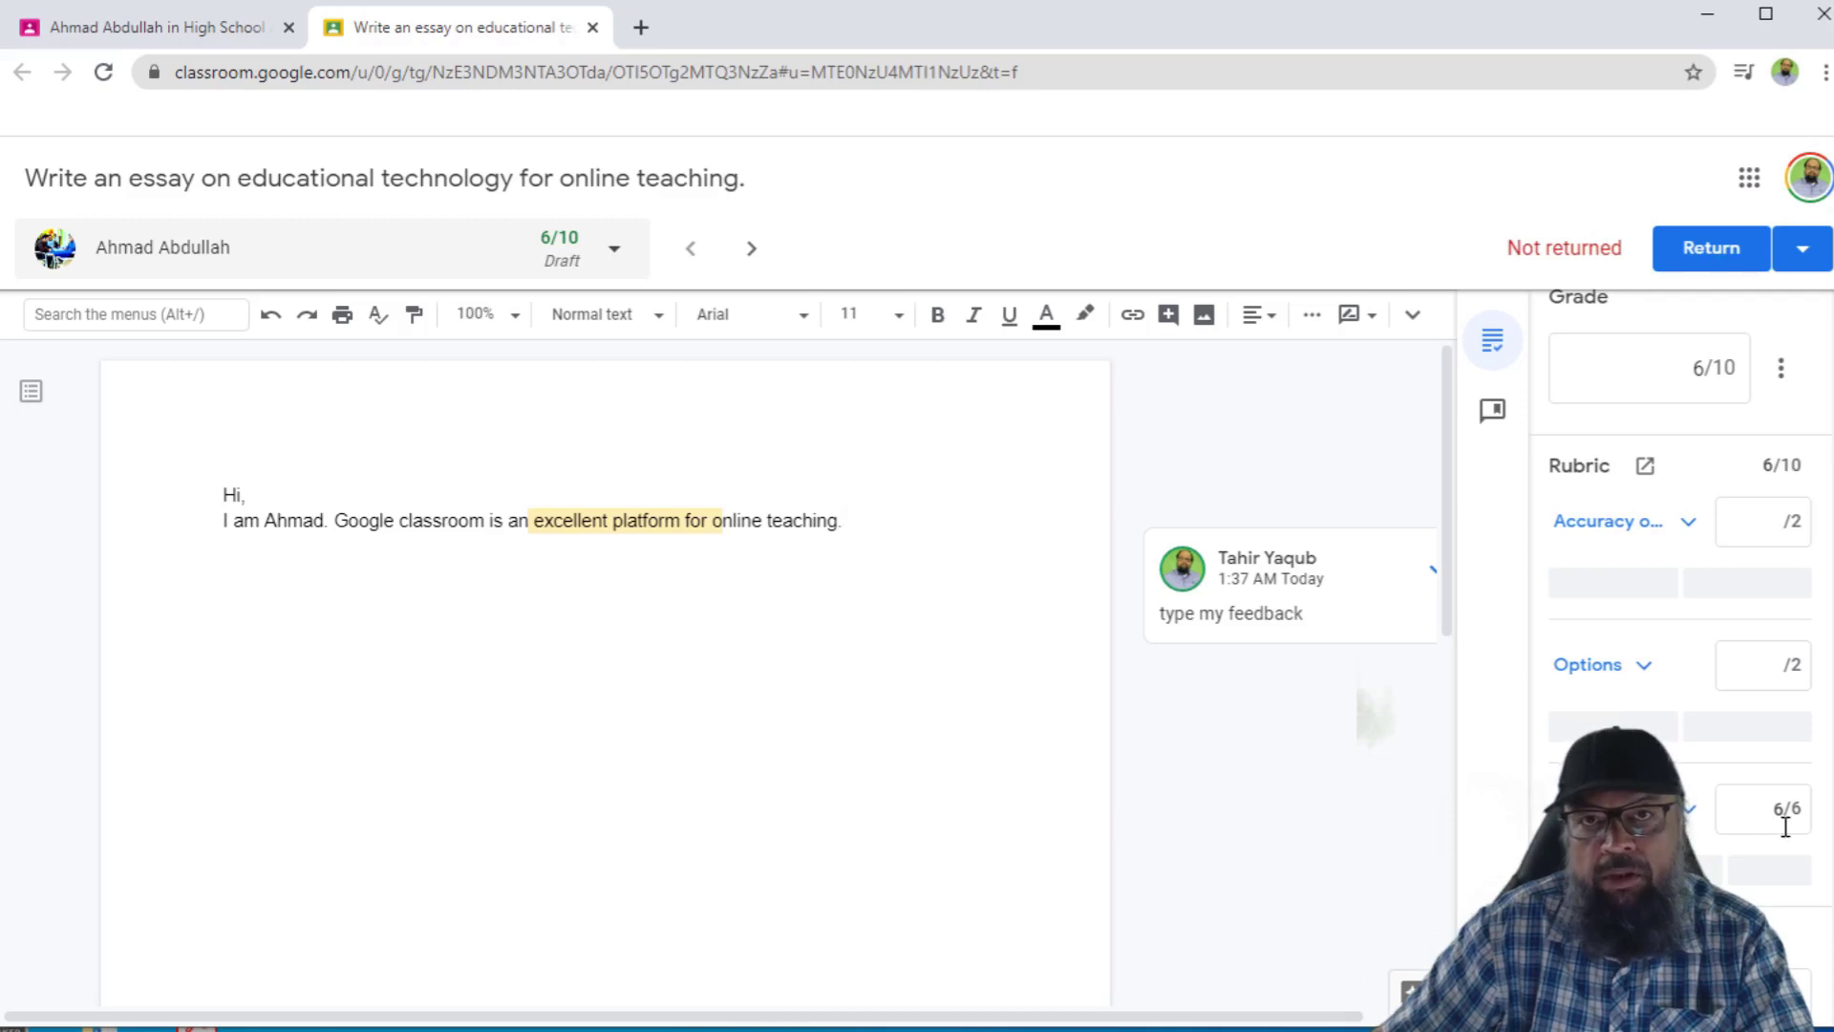
{"action": "left_click", "coordinate": [1781, 668]}
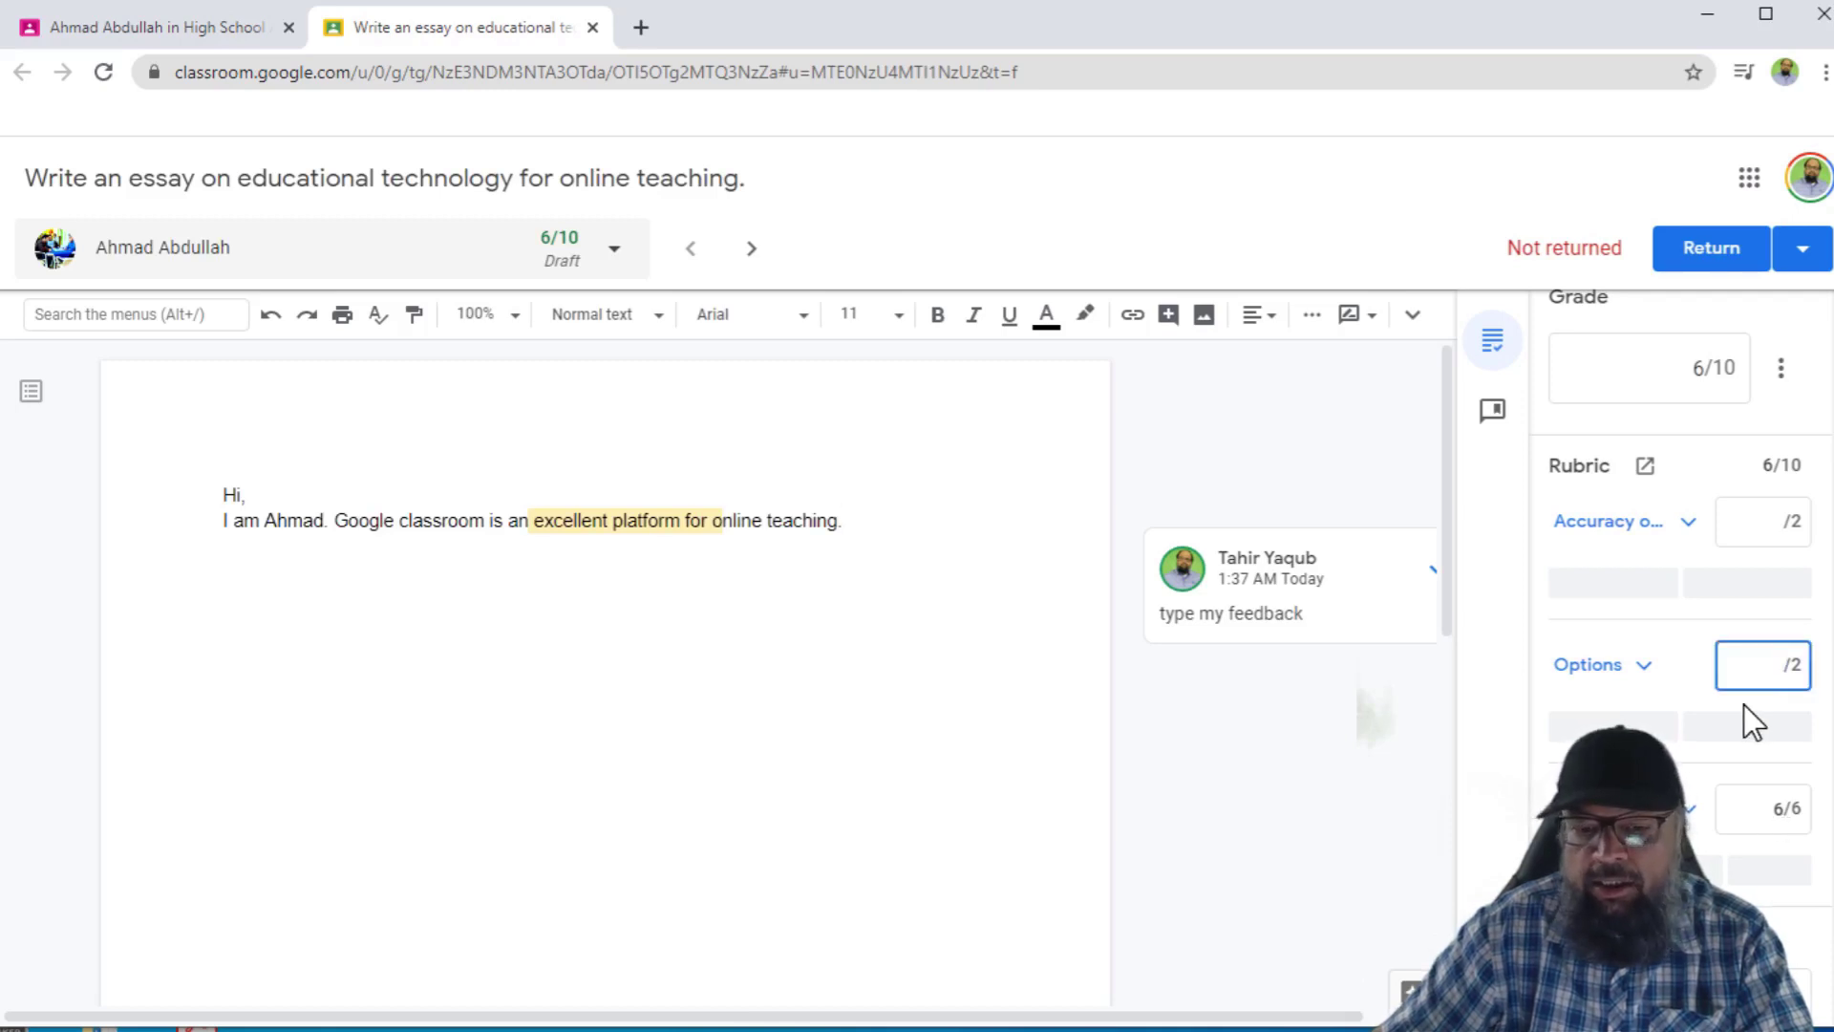
{"action": "type", "text": "2"}
{"action": "left_click", "coordinate": [1762, 520]}
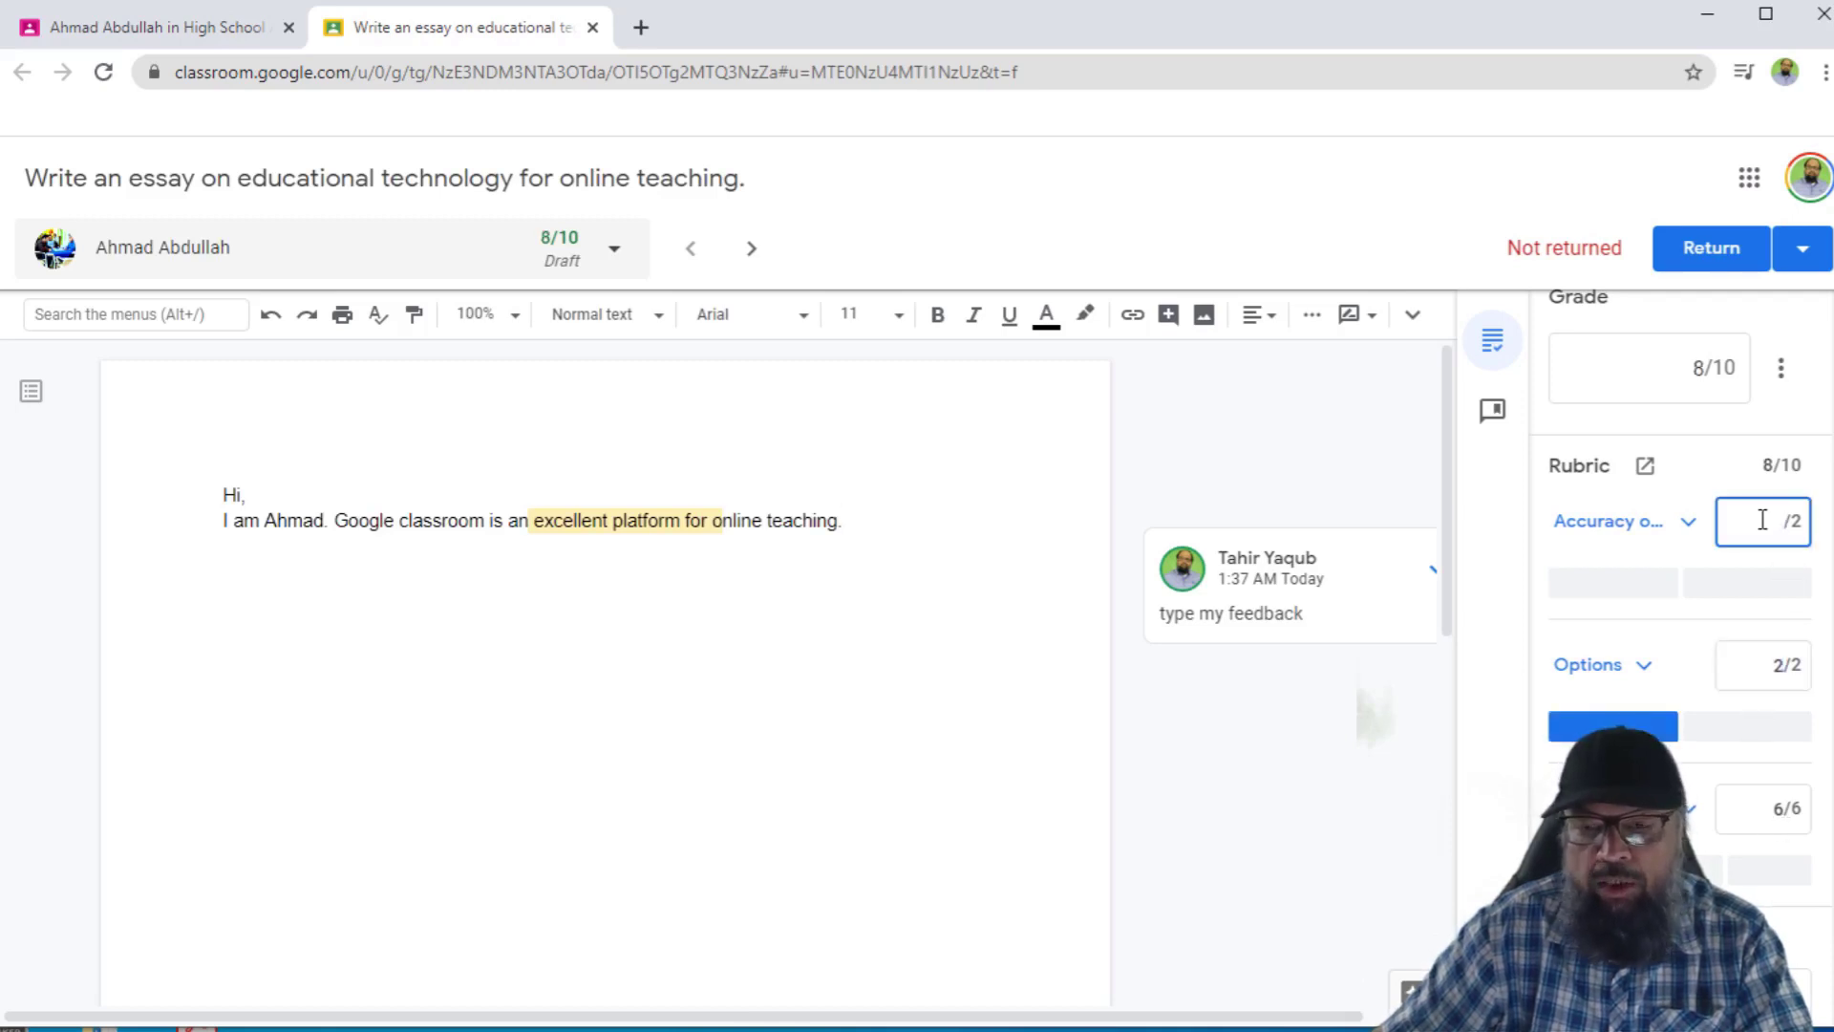
{"action": "type", "text": "1"}
{"action": "scroll", "coordinate": [1789, 483], "scroll_direction": "down", "scroll_amount": 1}
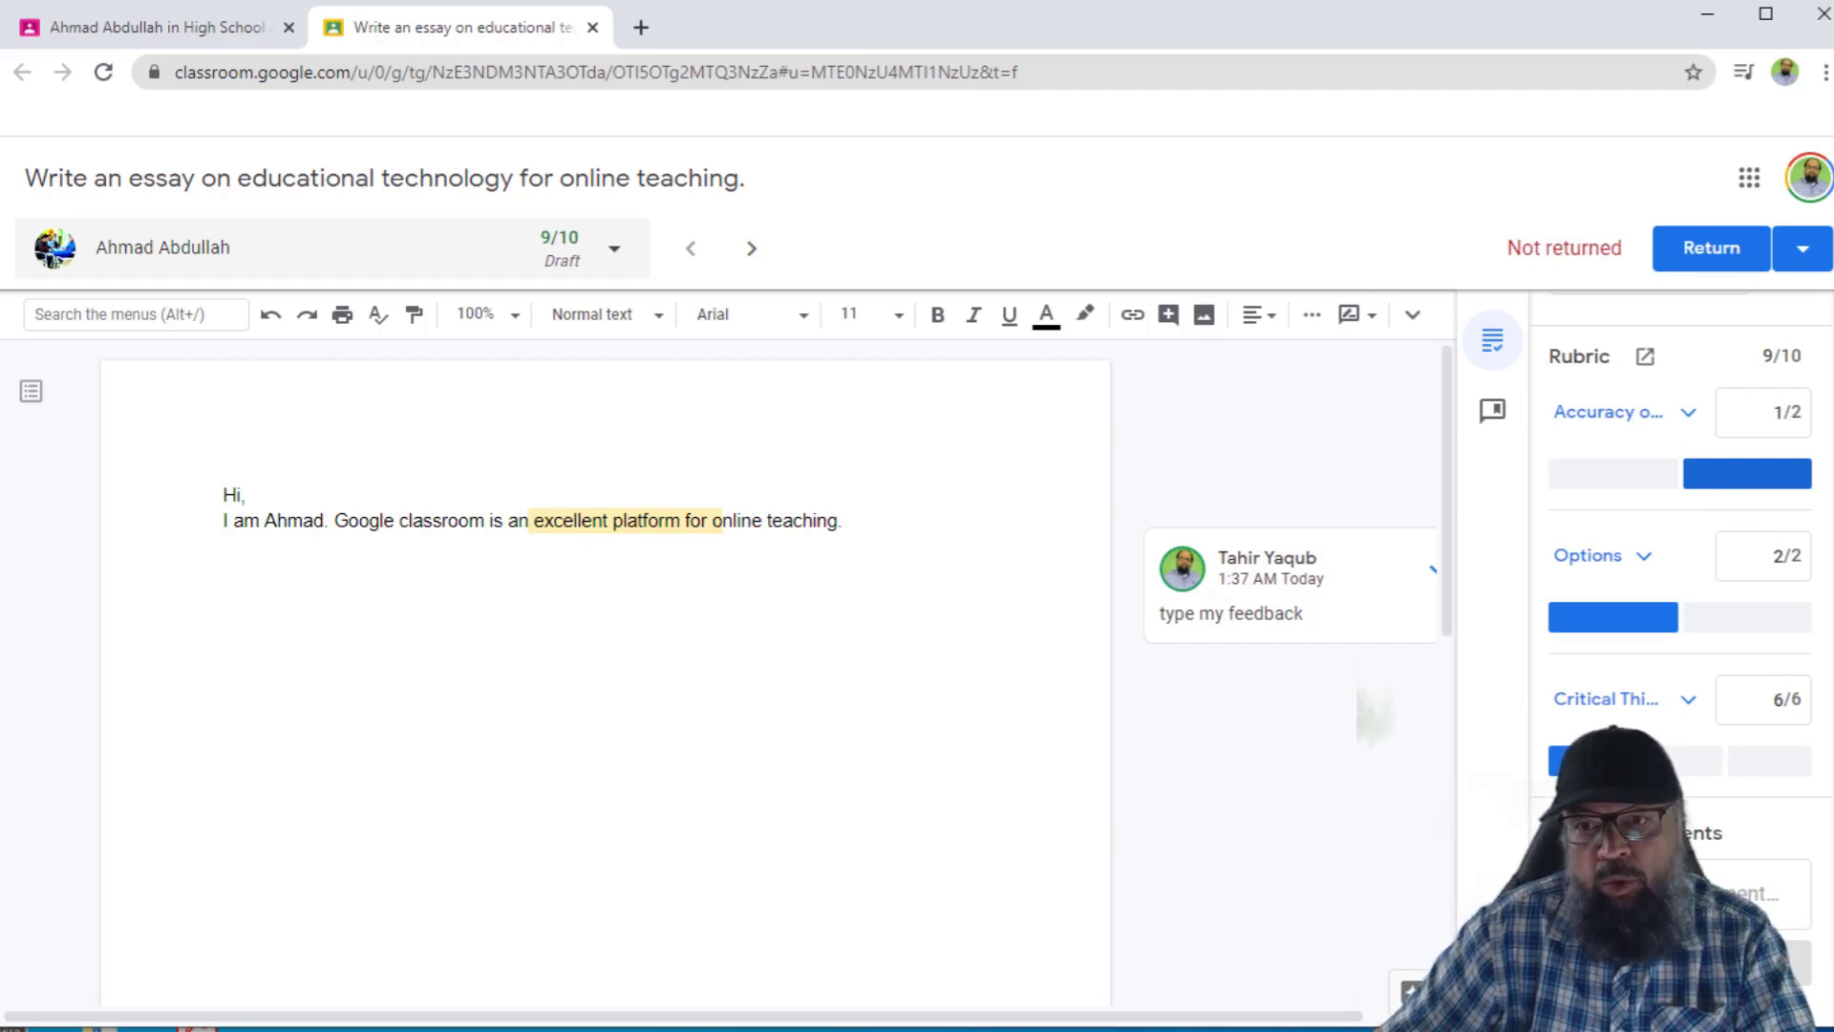
{"action": "left_click", "coordinate": [1757, 893]}
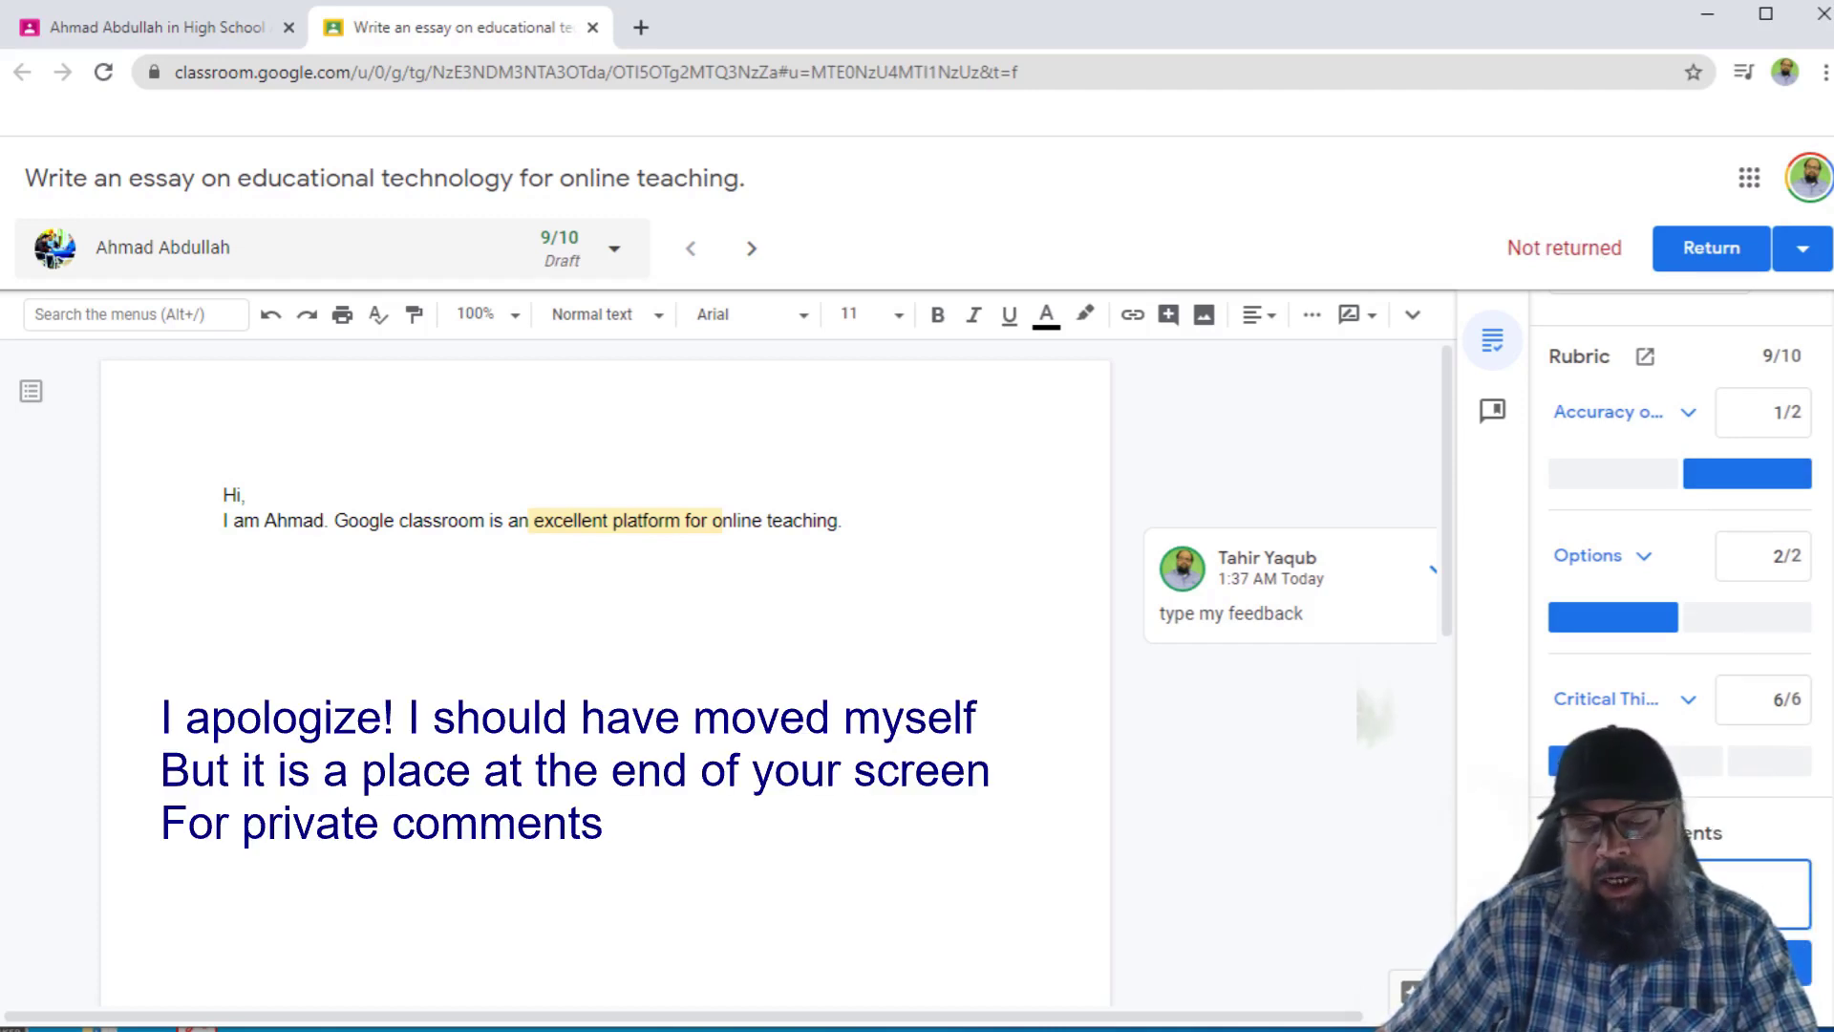
{"action": "left_click", "coordinate": [1522, 777]}
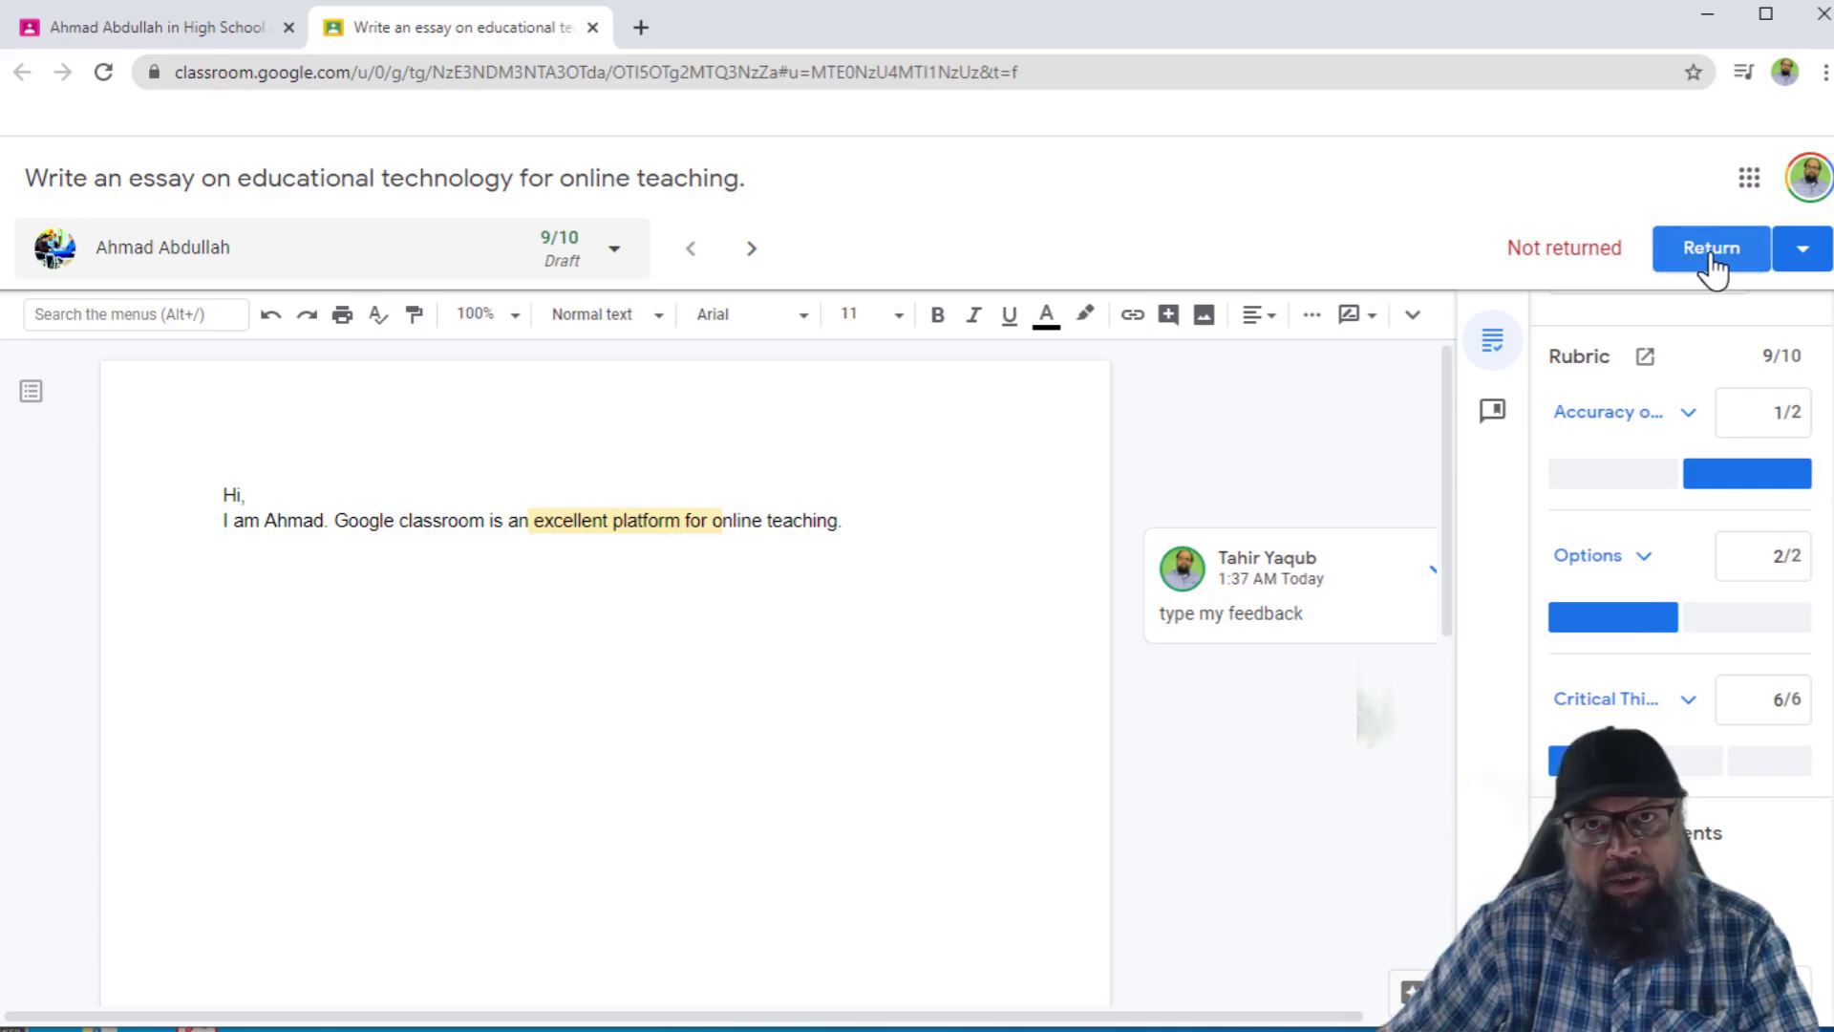
Skip ahead to the next turned-in essay, 'Essay Assignment: This is my work'.
{"action": "left_click", "coordinate": [752, 251]}
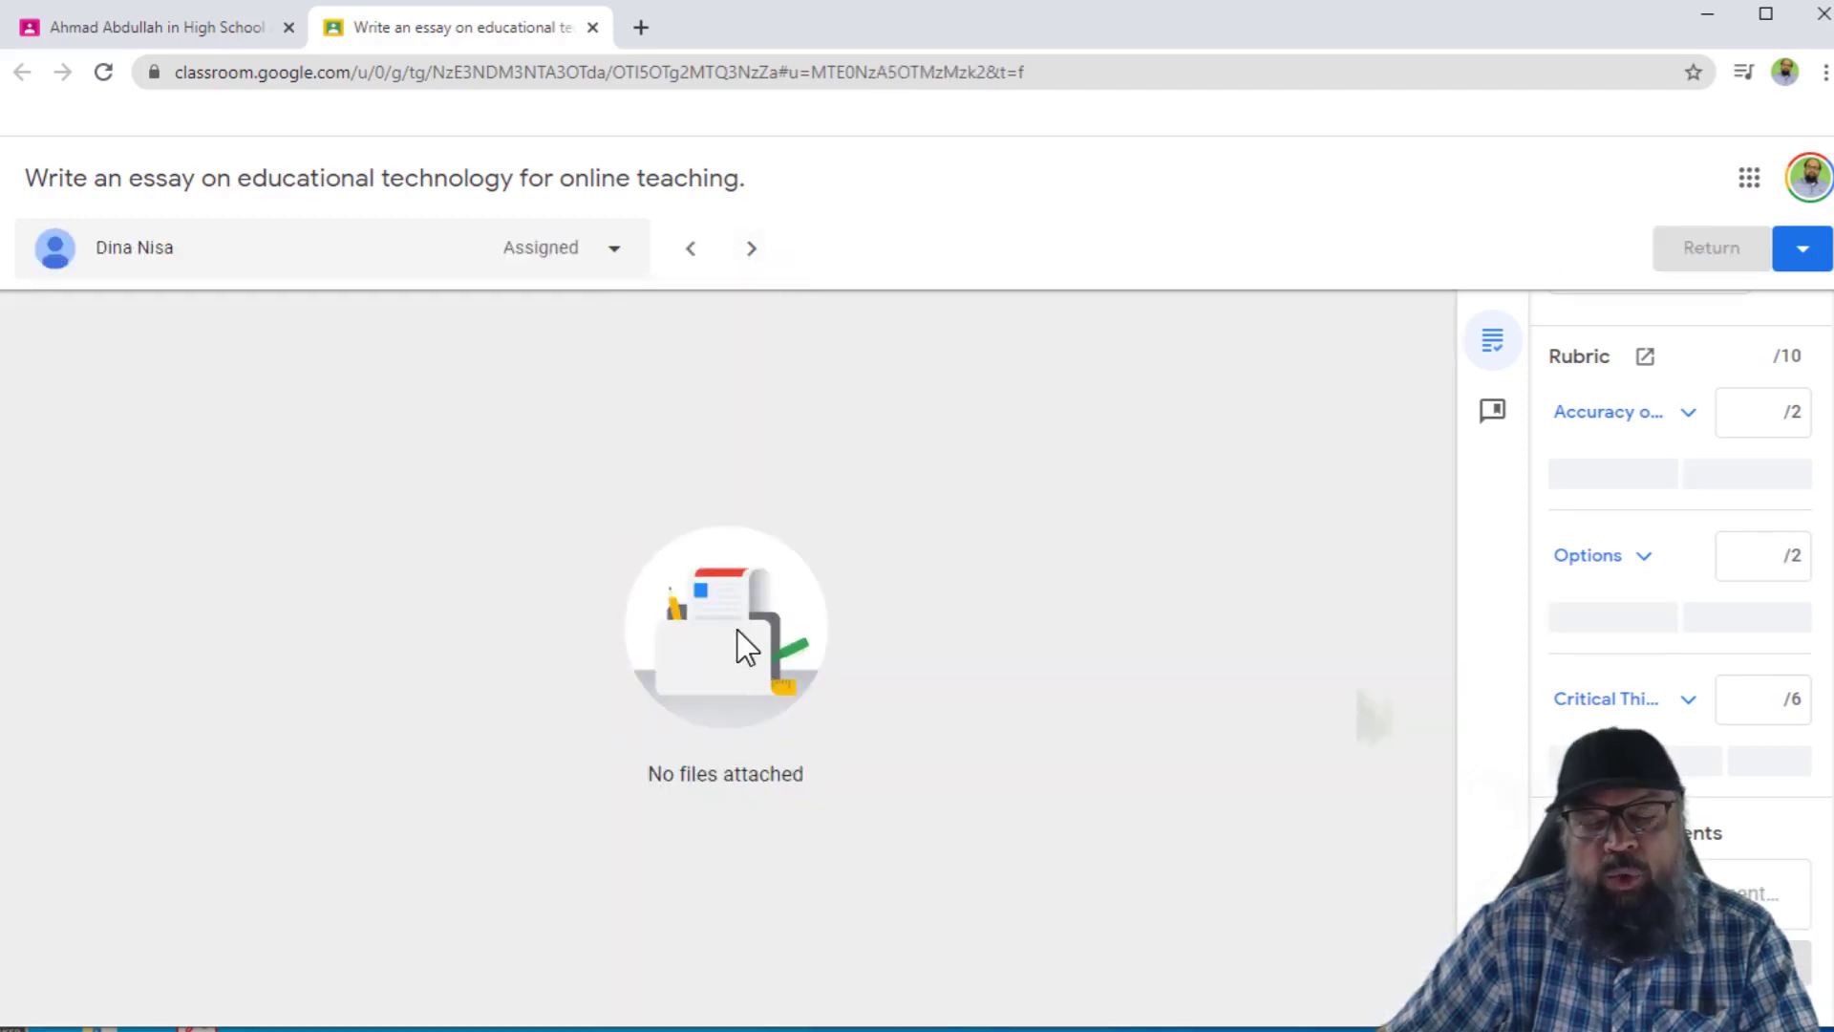
{"action": "left_click", "coordinate": [752, 250]}
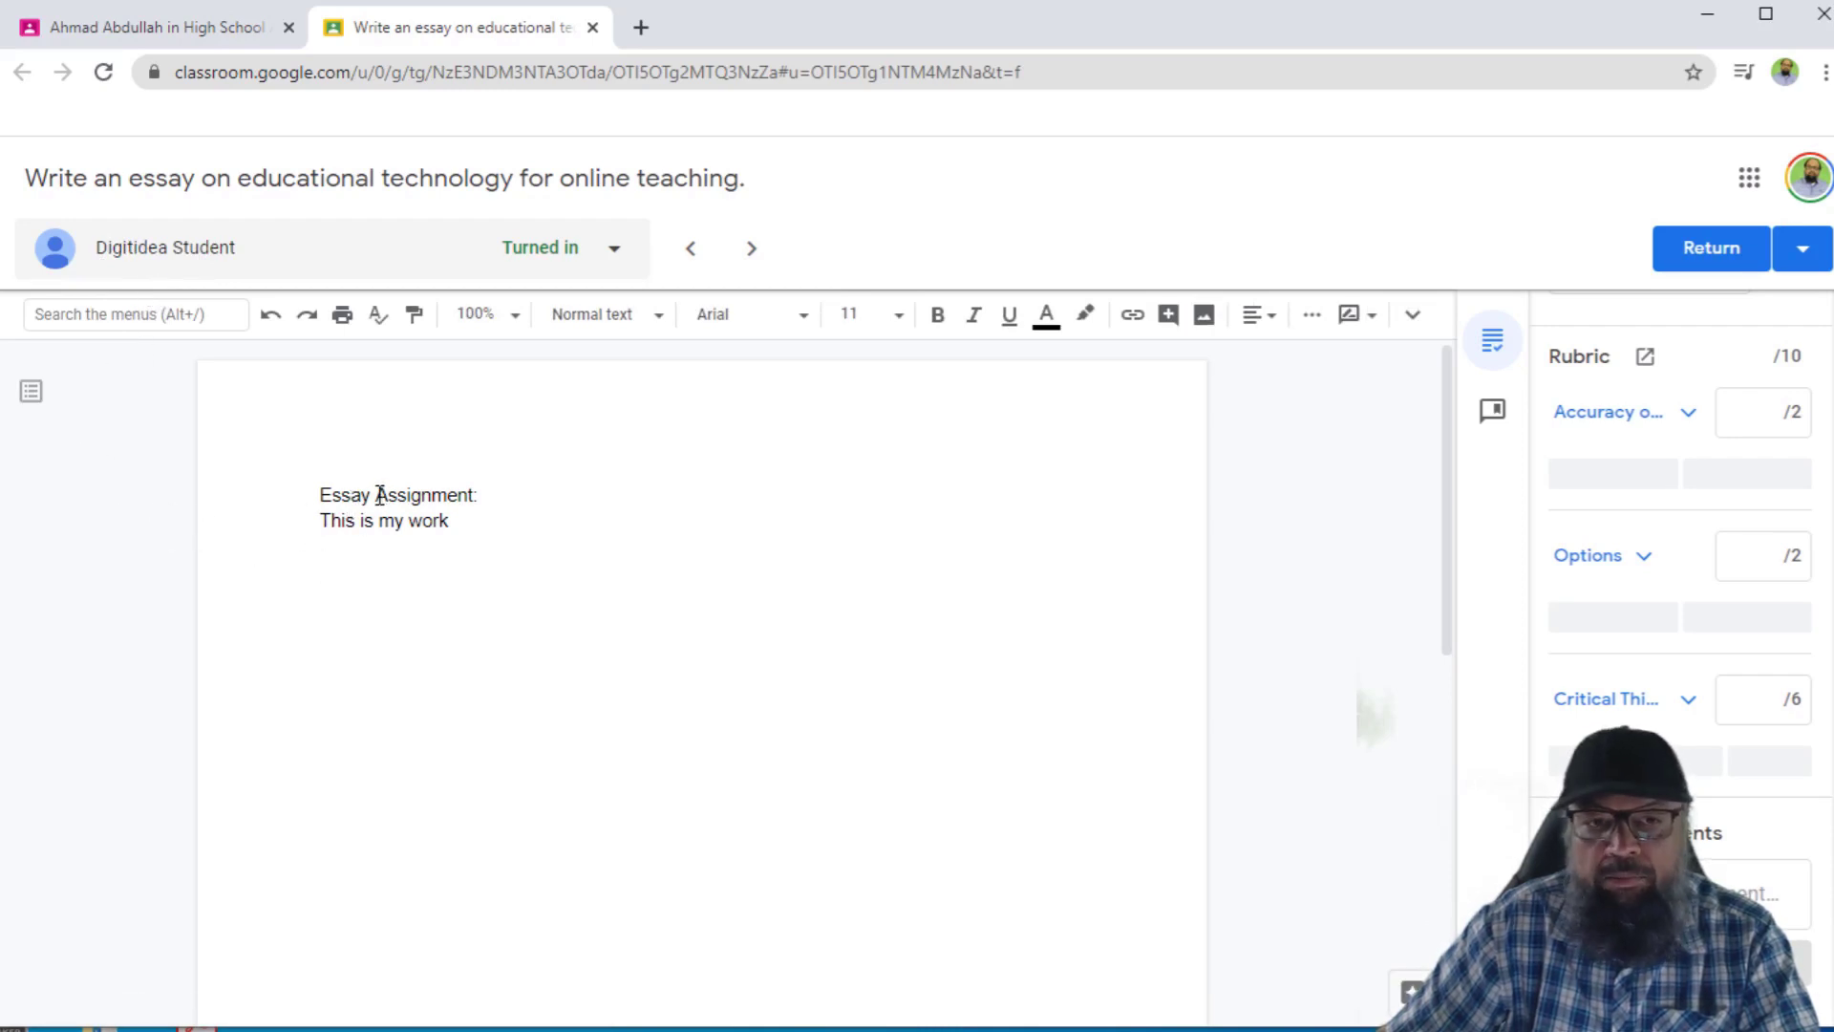
{"action": "left_click_drag", "start_coordinate": [380, 494], "coordinate": [524, 493]}
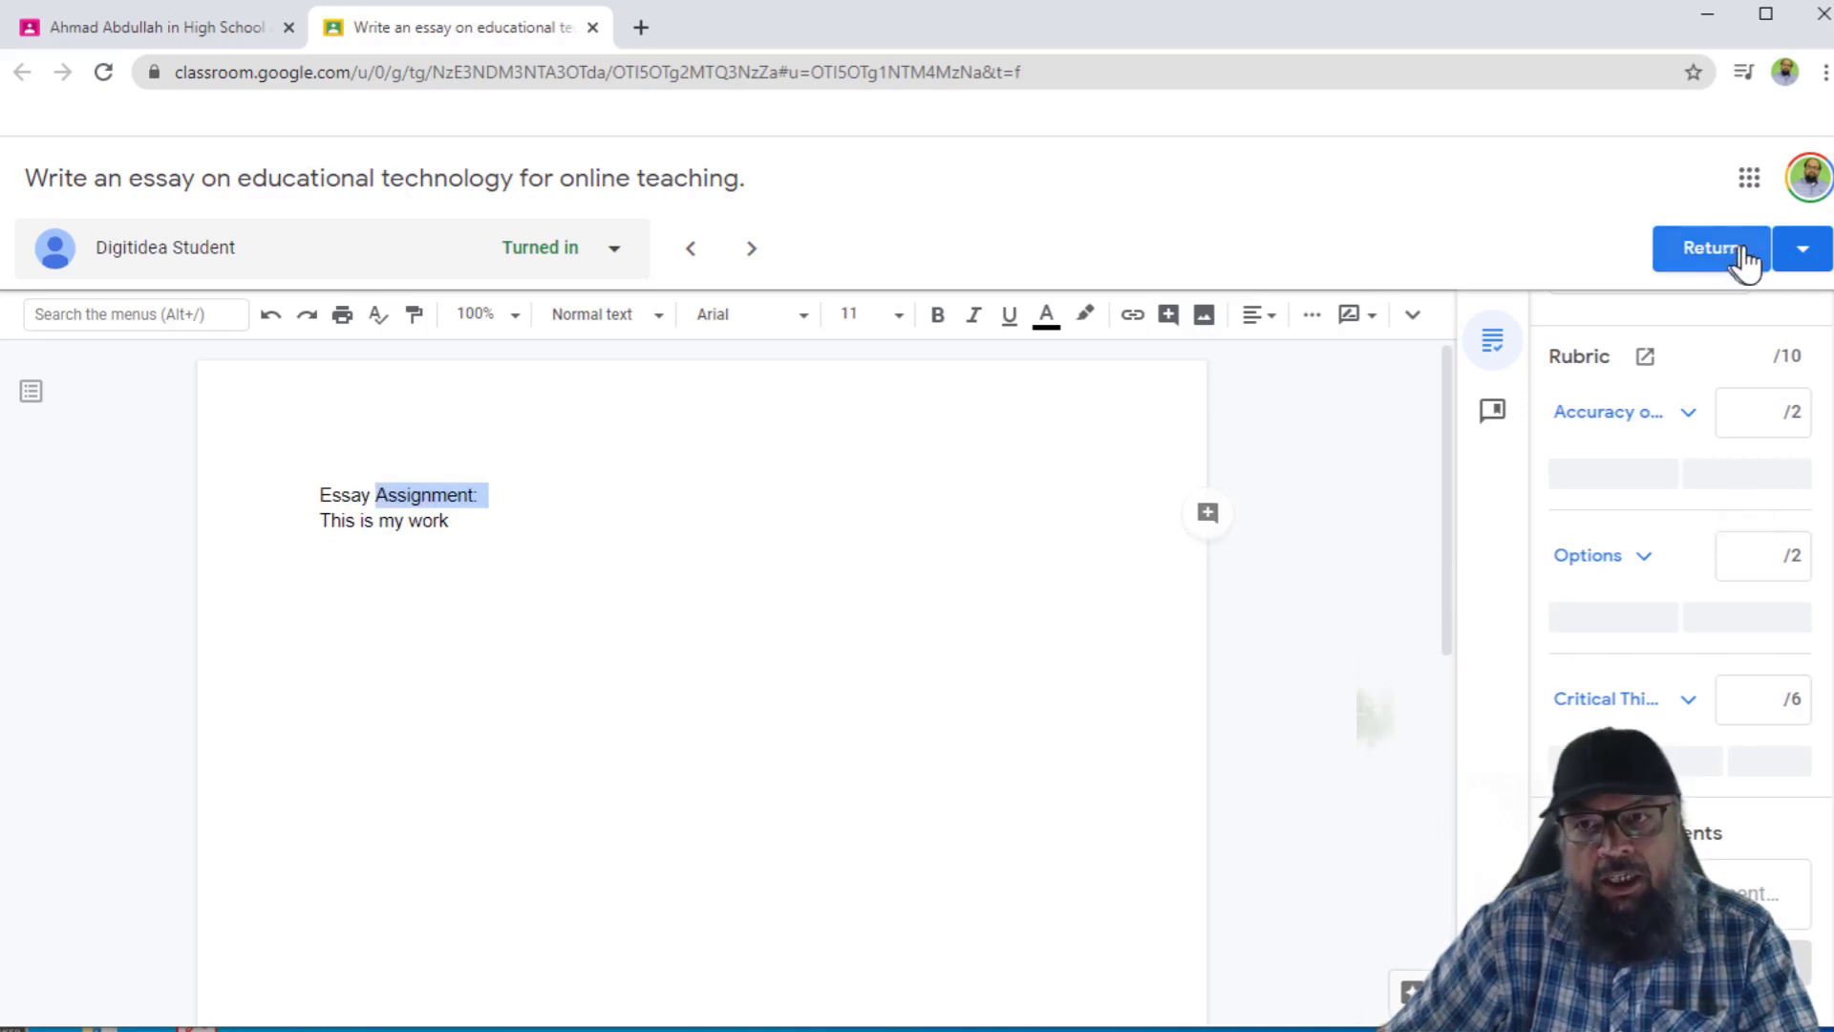
Score this essay Critical Thinking 4/6, Options 1/2 and Accuracy 1/2.
{"action": "left_click", "coordinate": [1802, 250]}
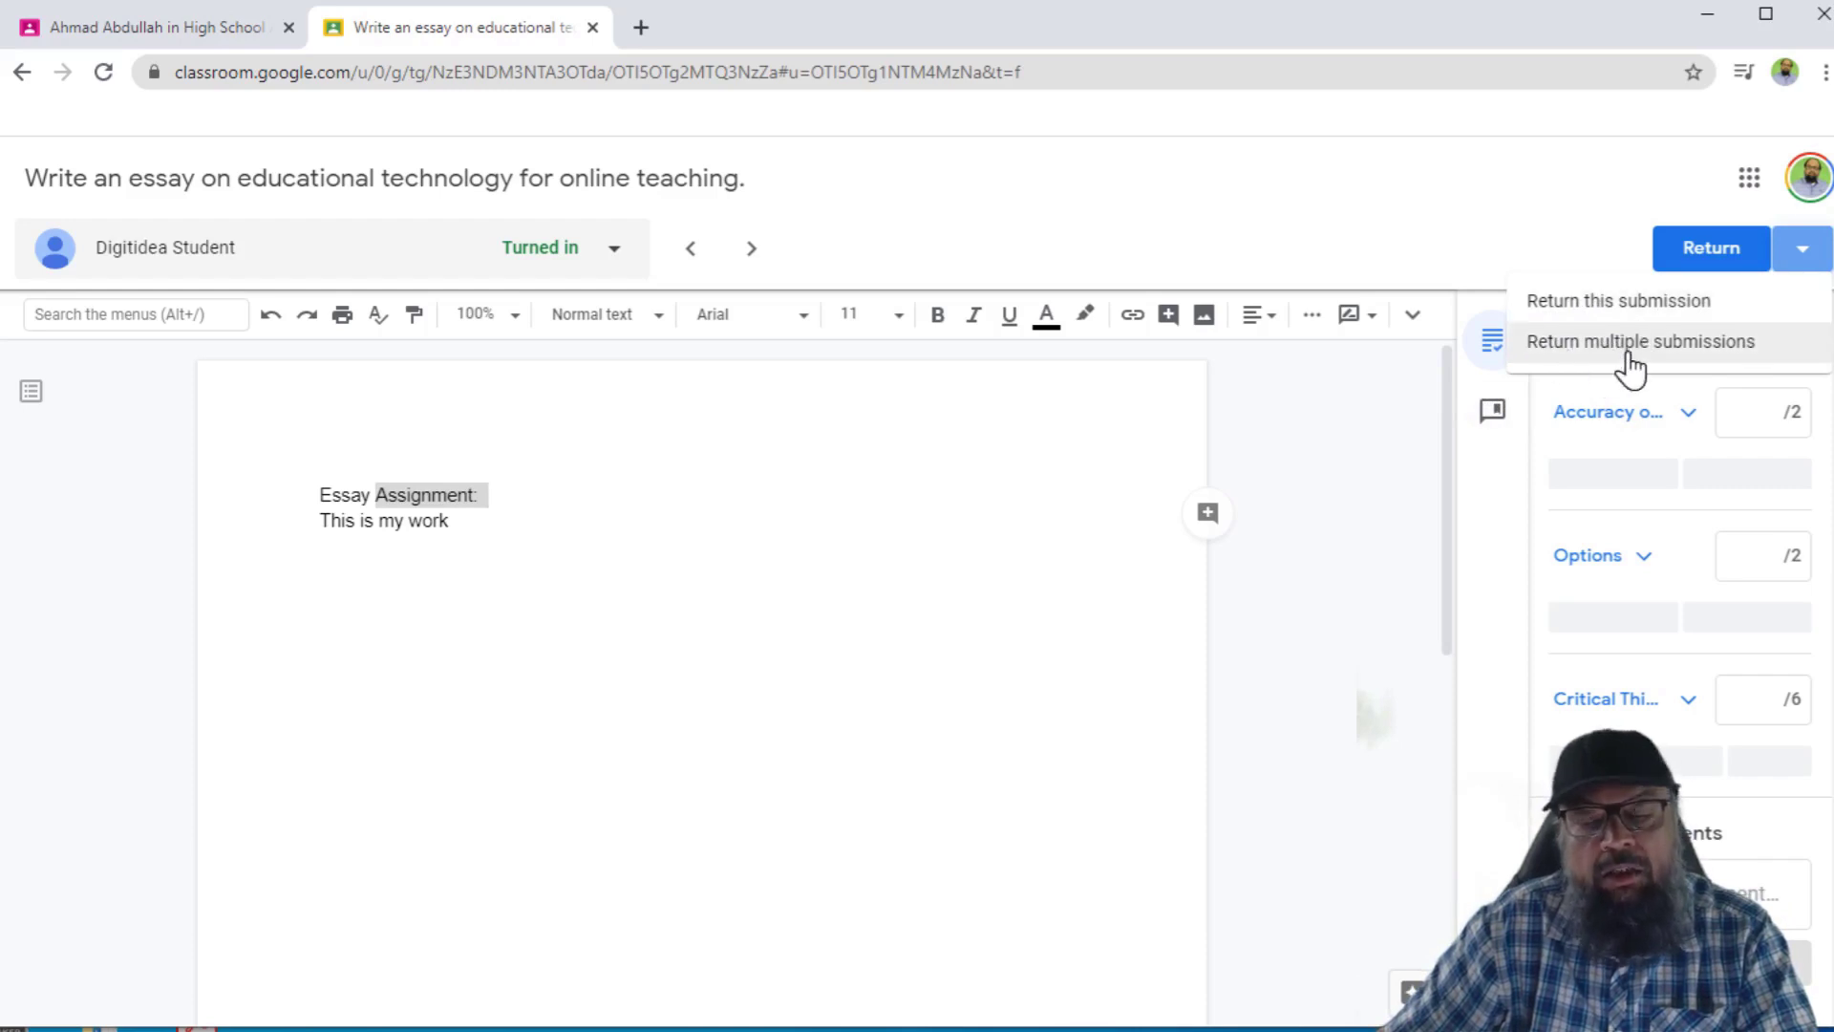
{"action": "left_click", "coordinate": [1767, 706]}
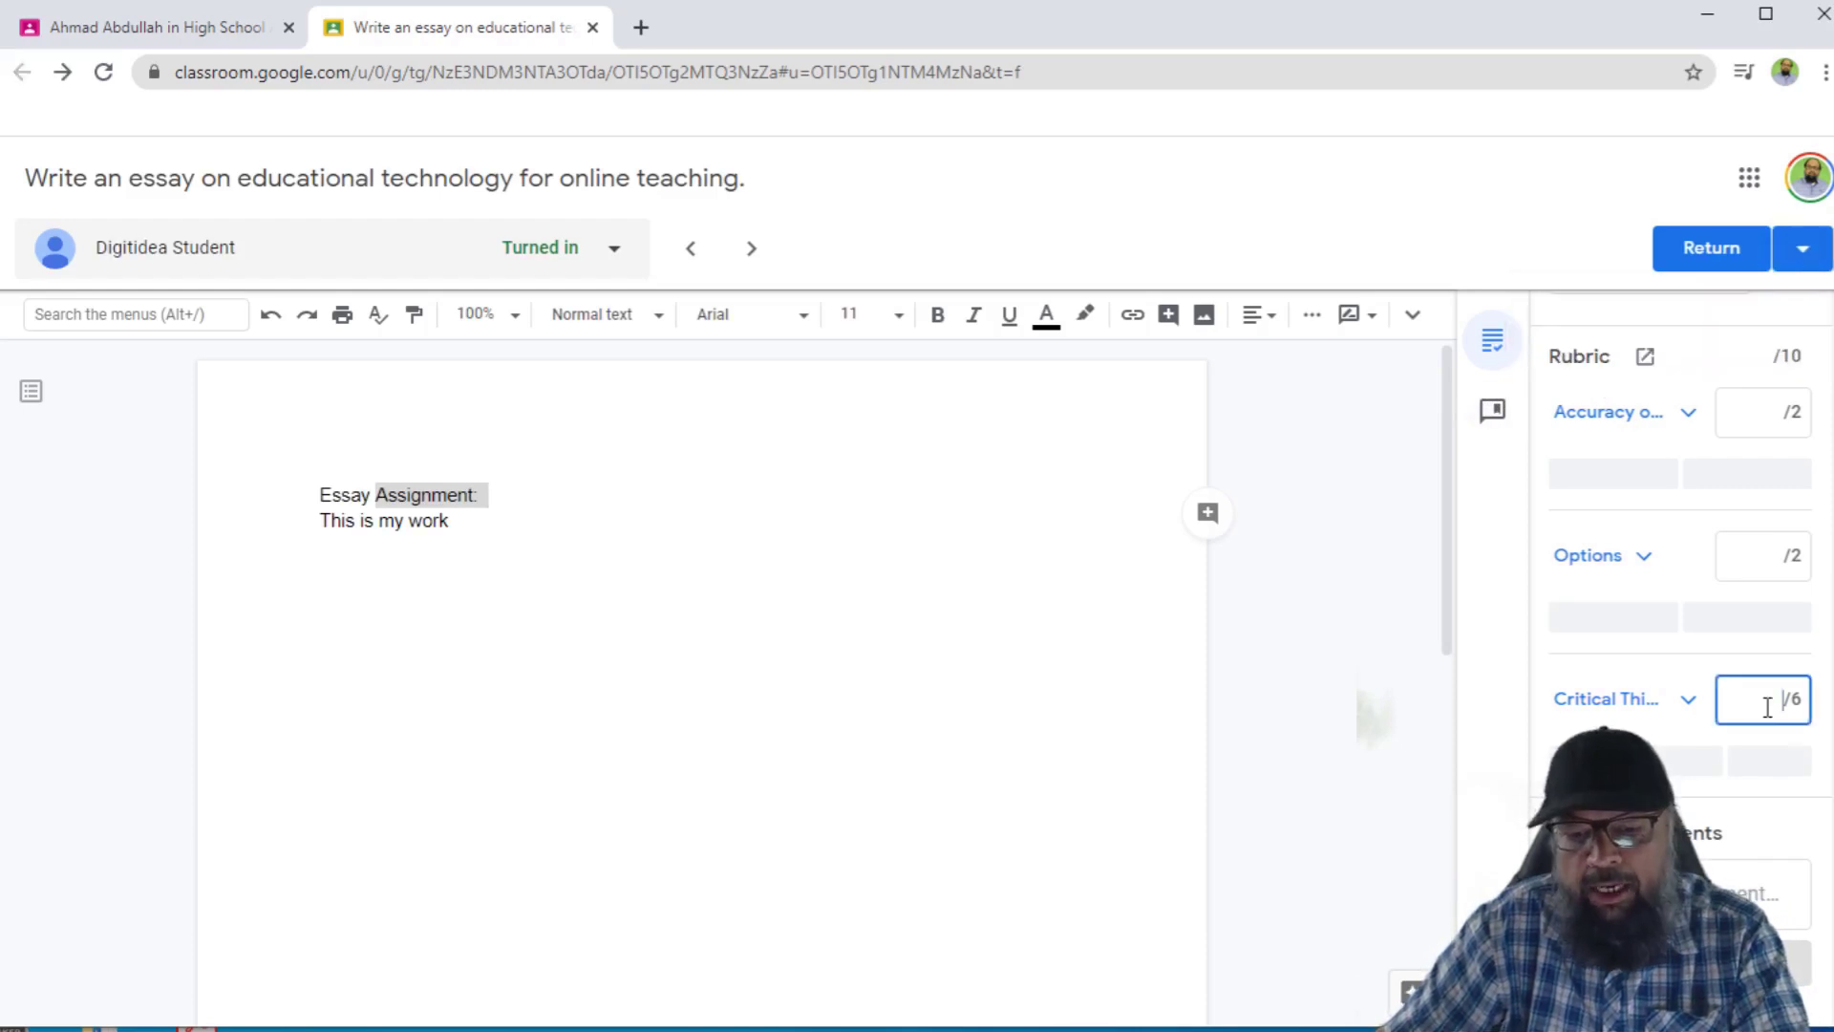
{"action": "type", "text": "4"}
{"action": "left_click", "coordinate": [1760, 554]}
{"action": "type", "text": "1"}
{"action": "left_click", "coordinate": [1760, 413]}
{"action": "type", "text": "1"}
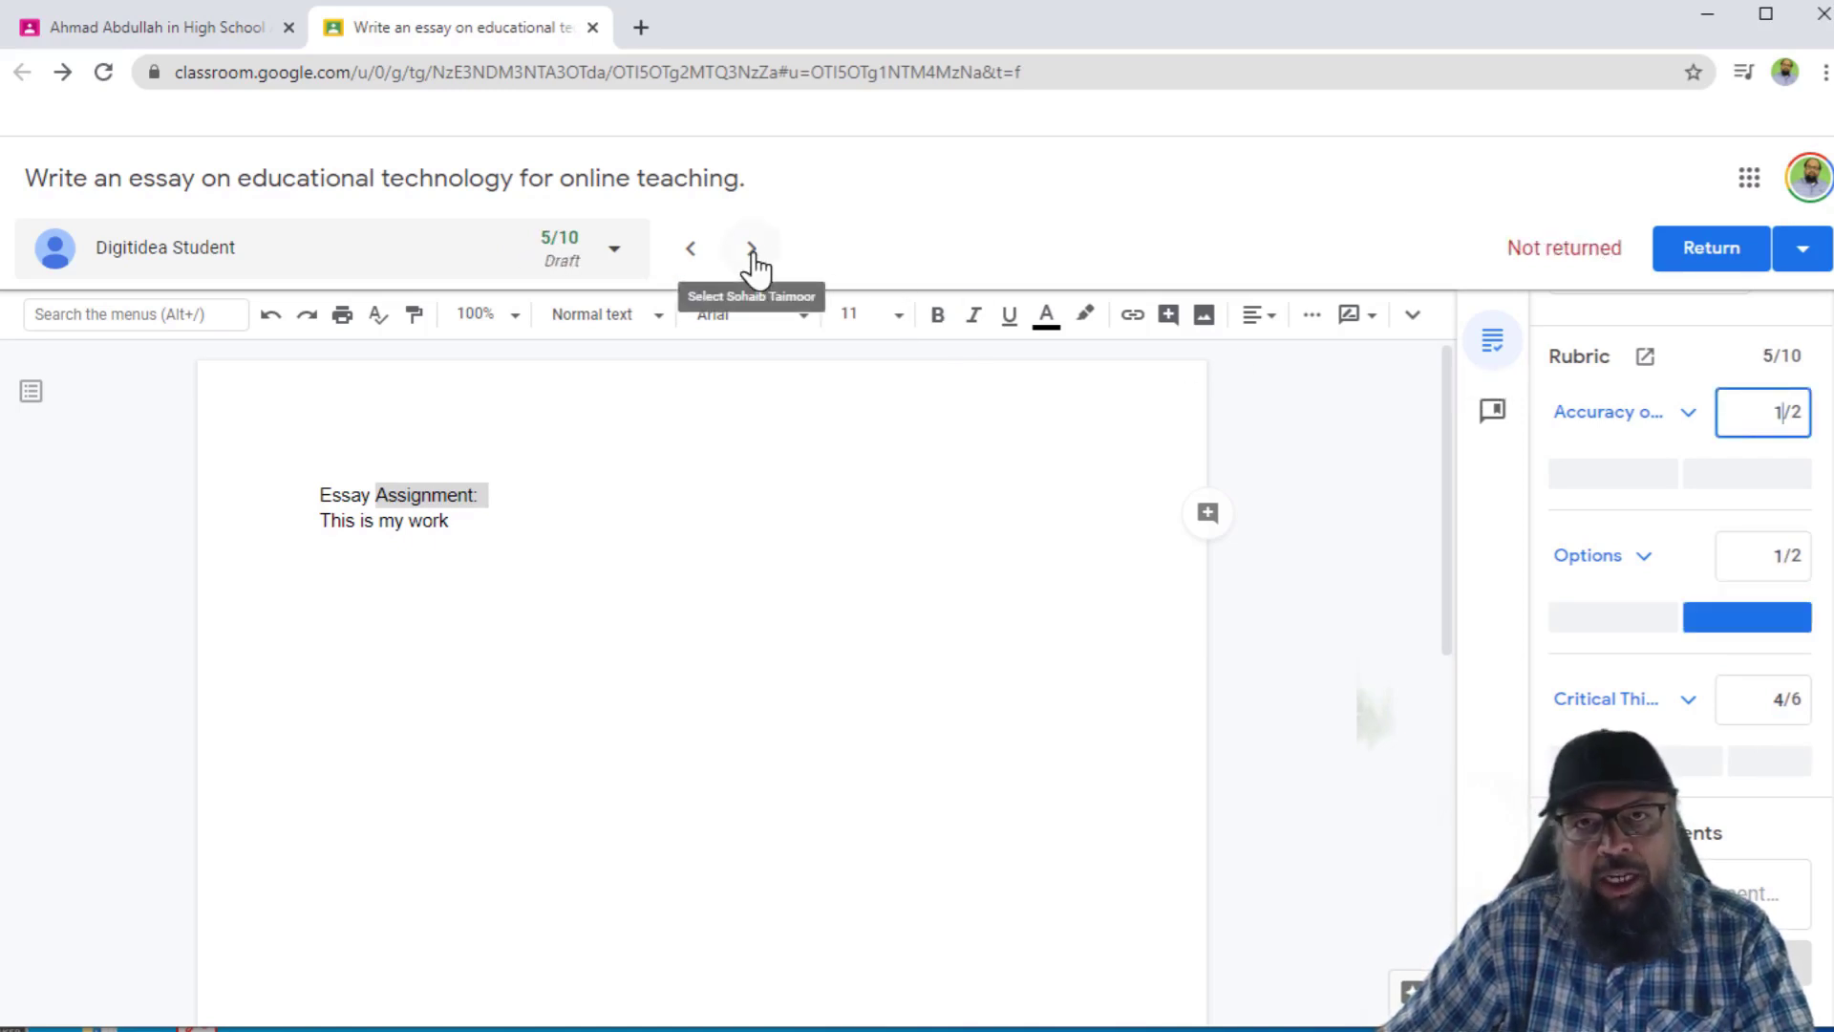
Return the two graded essay submissions together using Return multiple submissions.
{"action": "left_click", "coordinate": [1812, 254]}
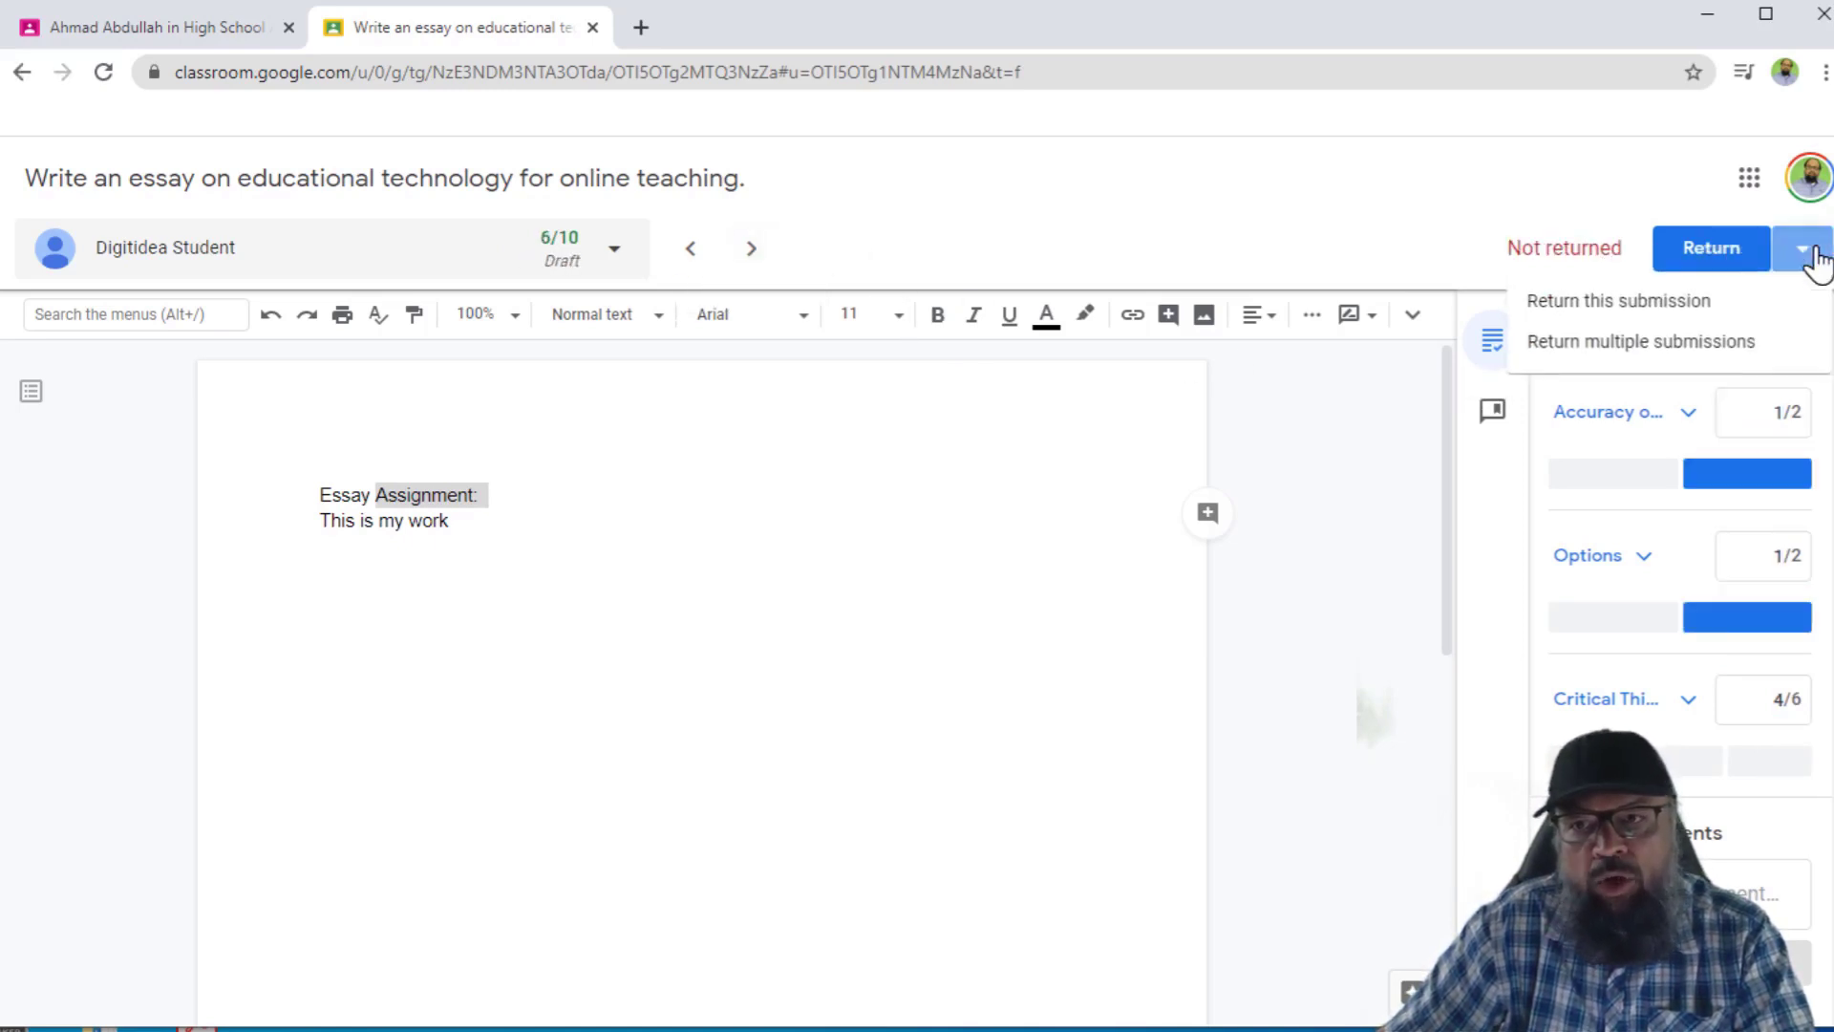
{"action": "left_click", "coordinate": [1653, 362]}
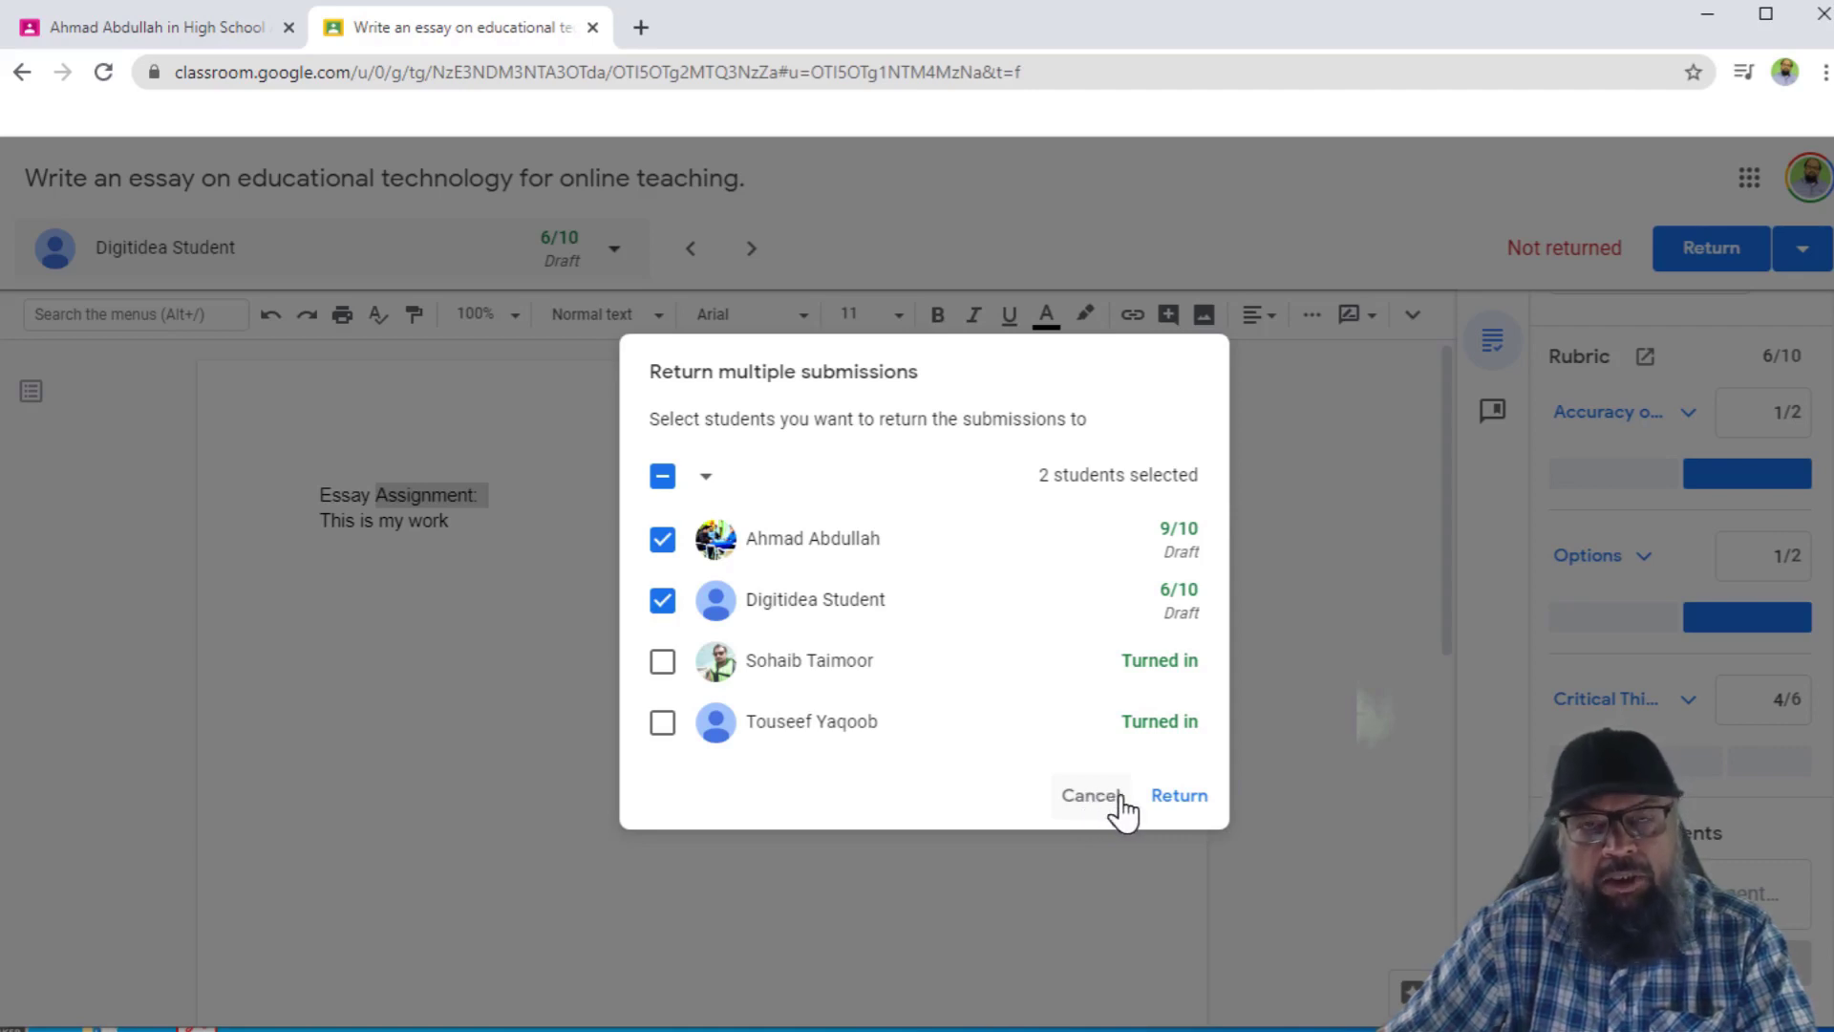
{"action": "left_click", "coordinate": [1178, 799]}
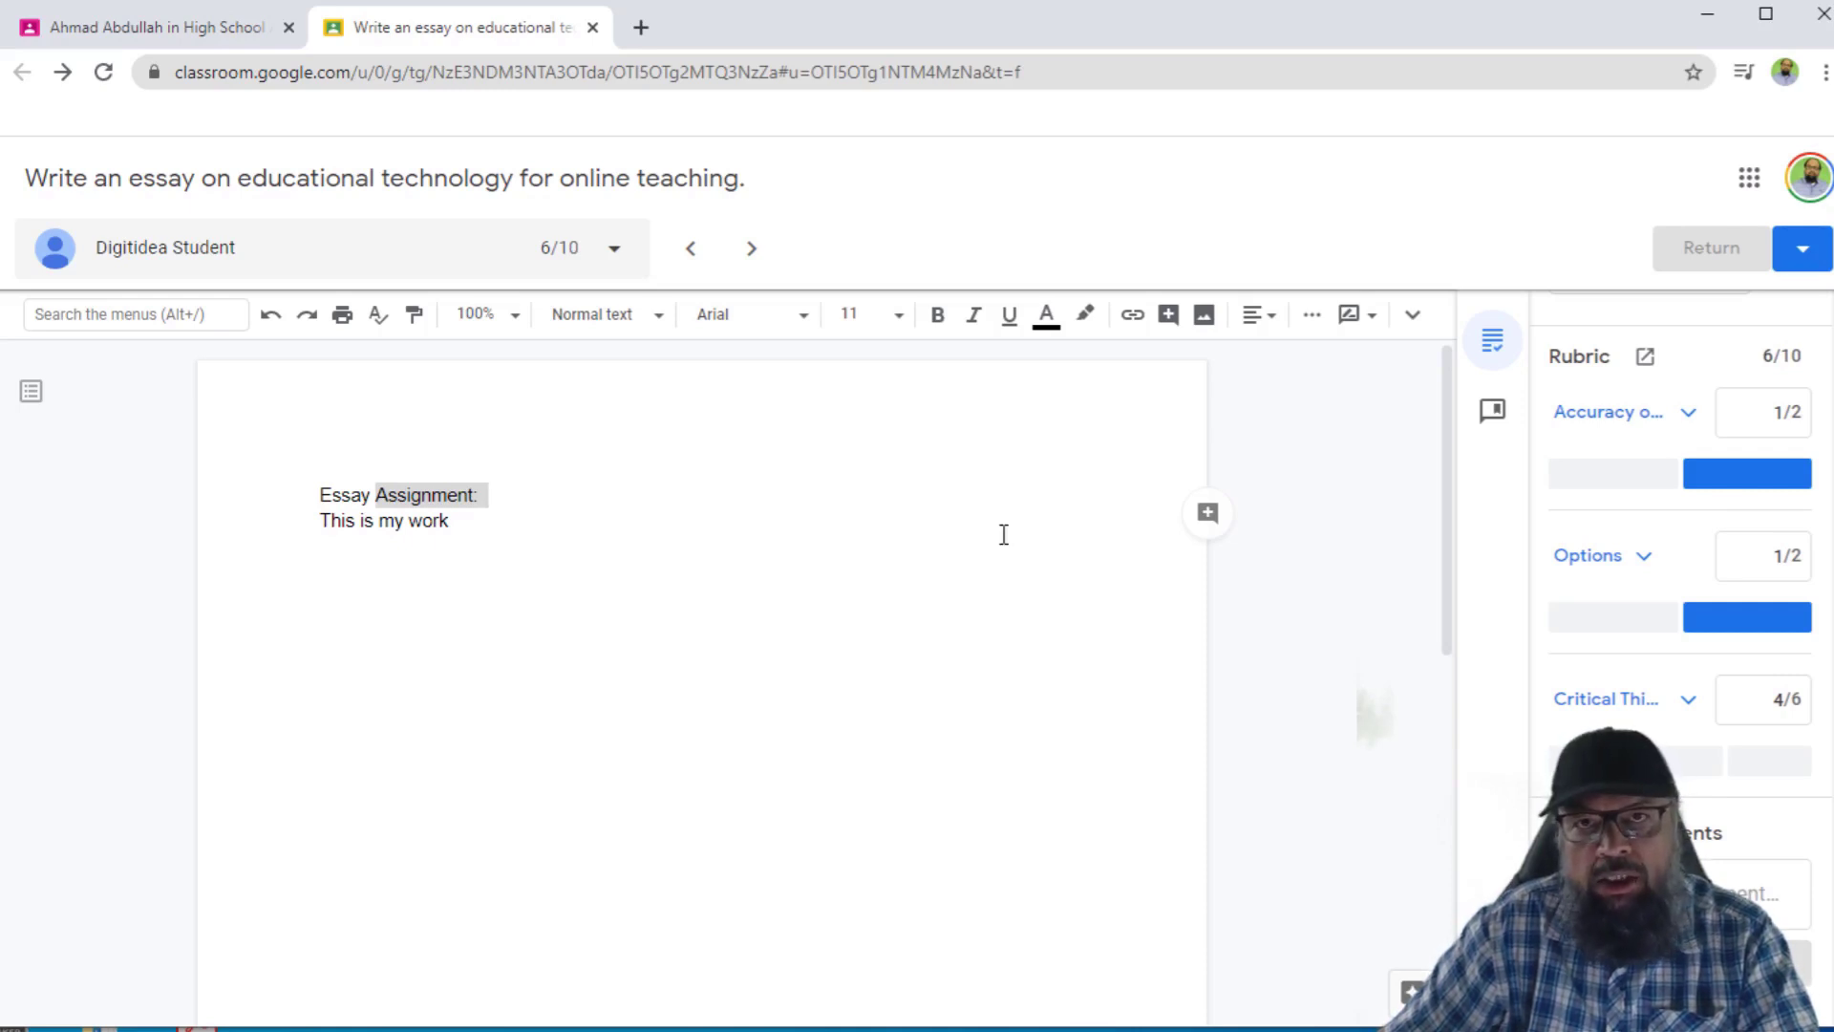
Leave the grading tab and open the essay assignment's 2 turned-in submissions from Classwork.
{"action": "left_click", "coordinate": [592, 28]}
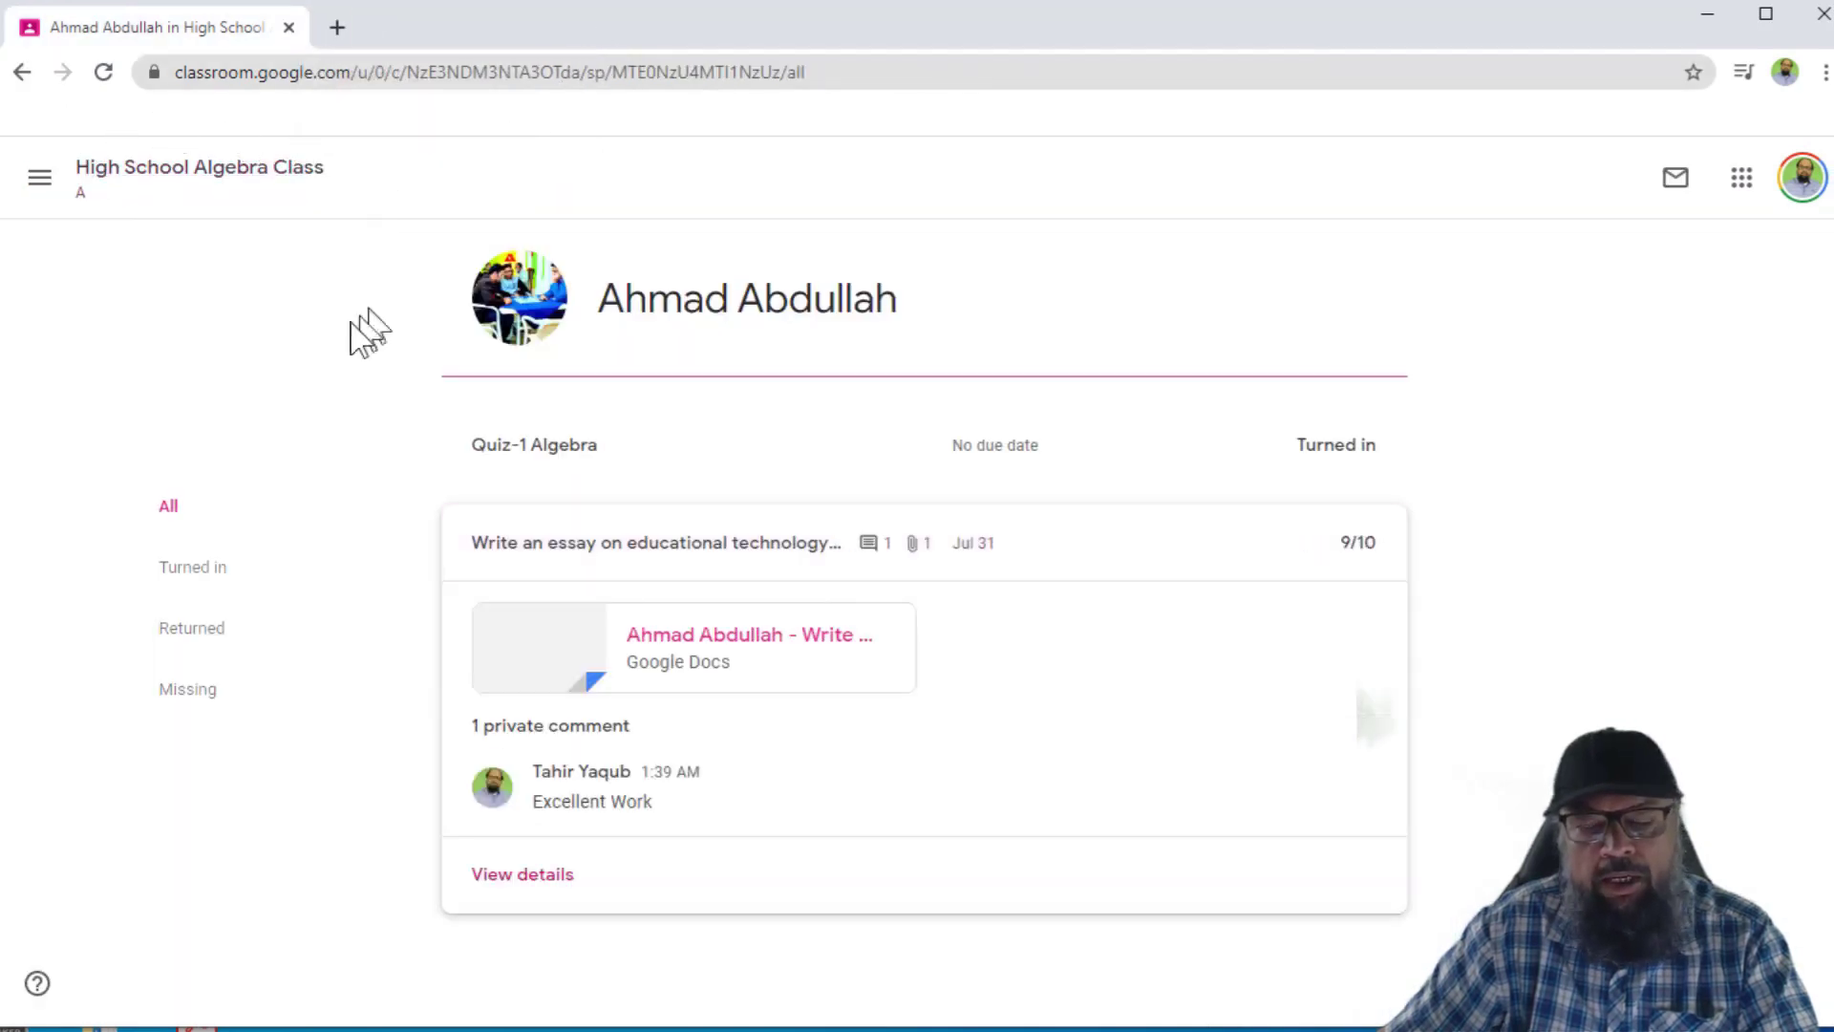
{"action": "left_click", "coordinate": [23, 72]}
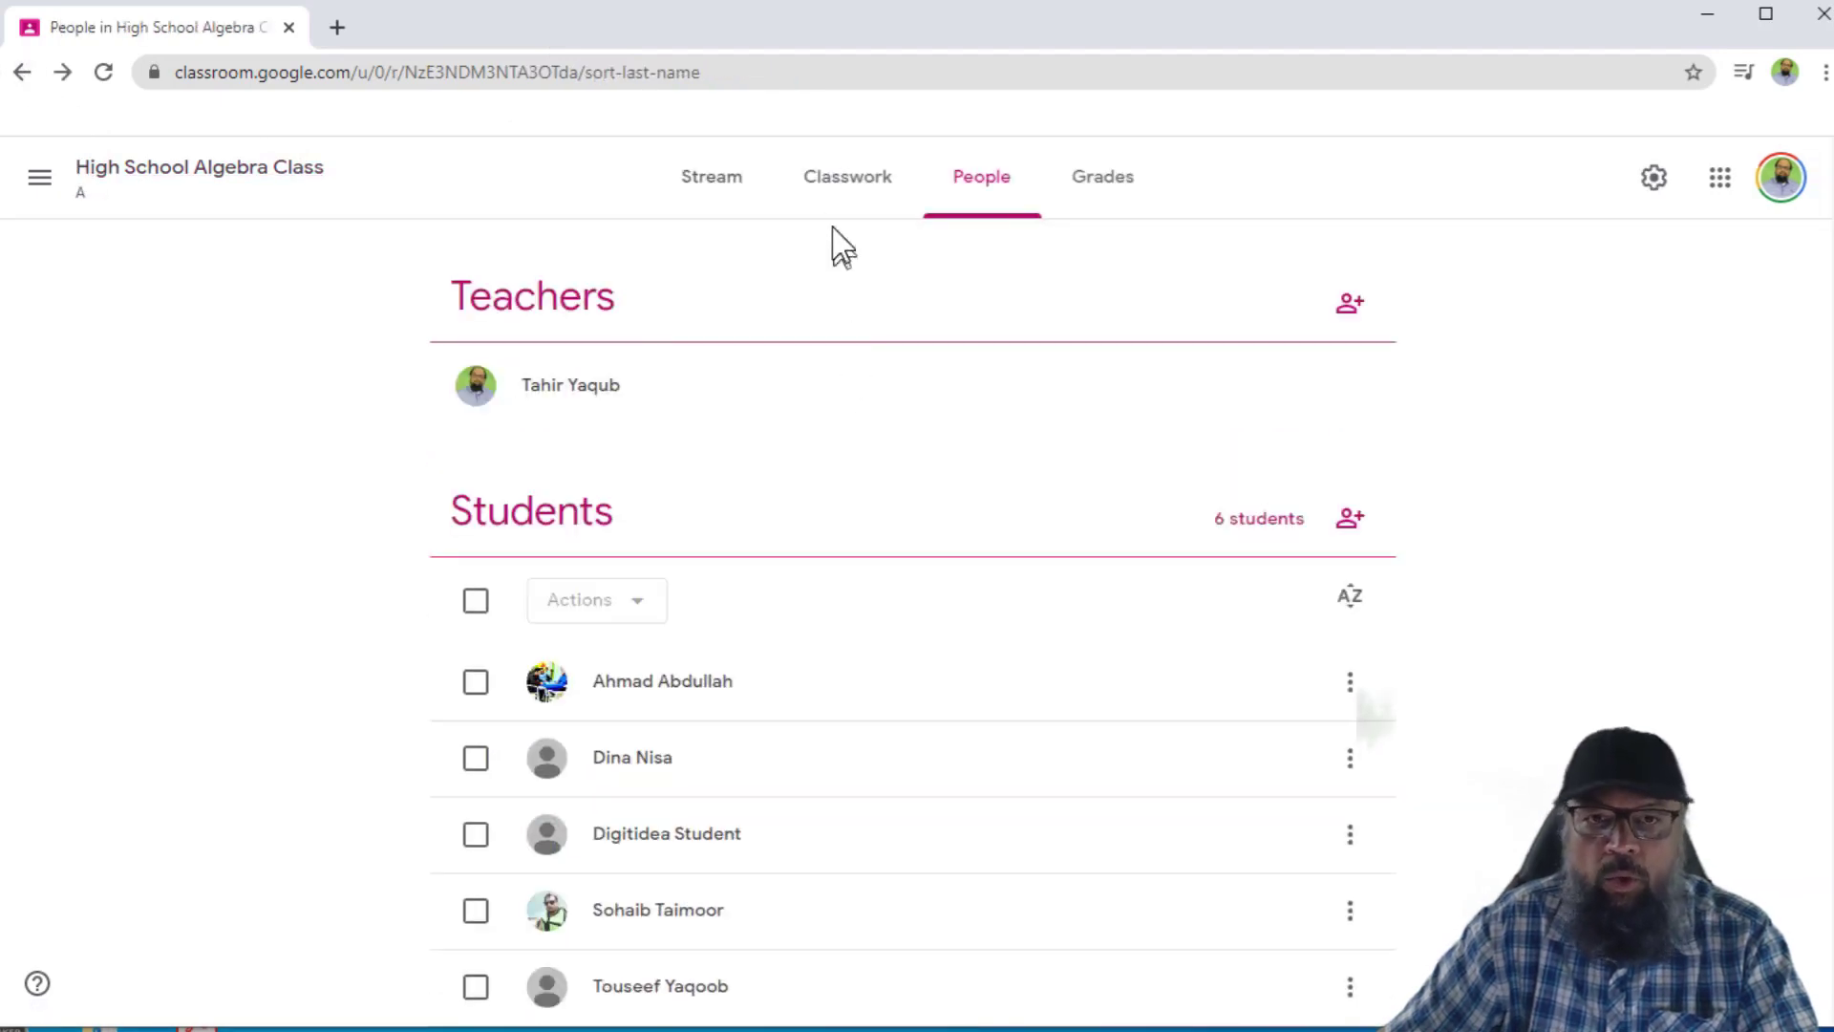
{"action": "left_click", "coordinate": [829, 191]}
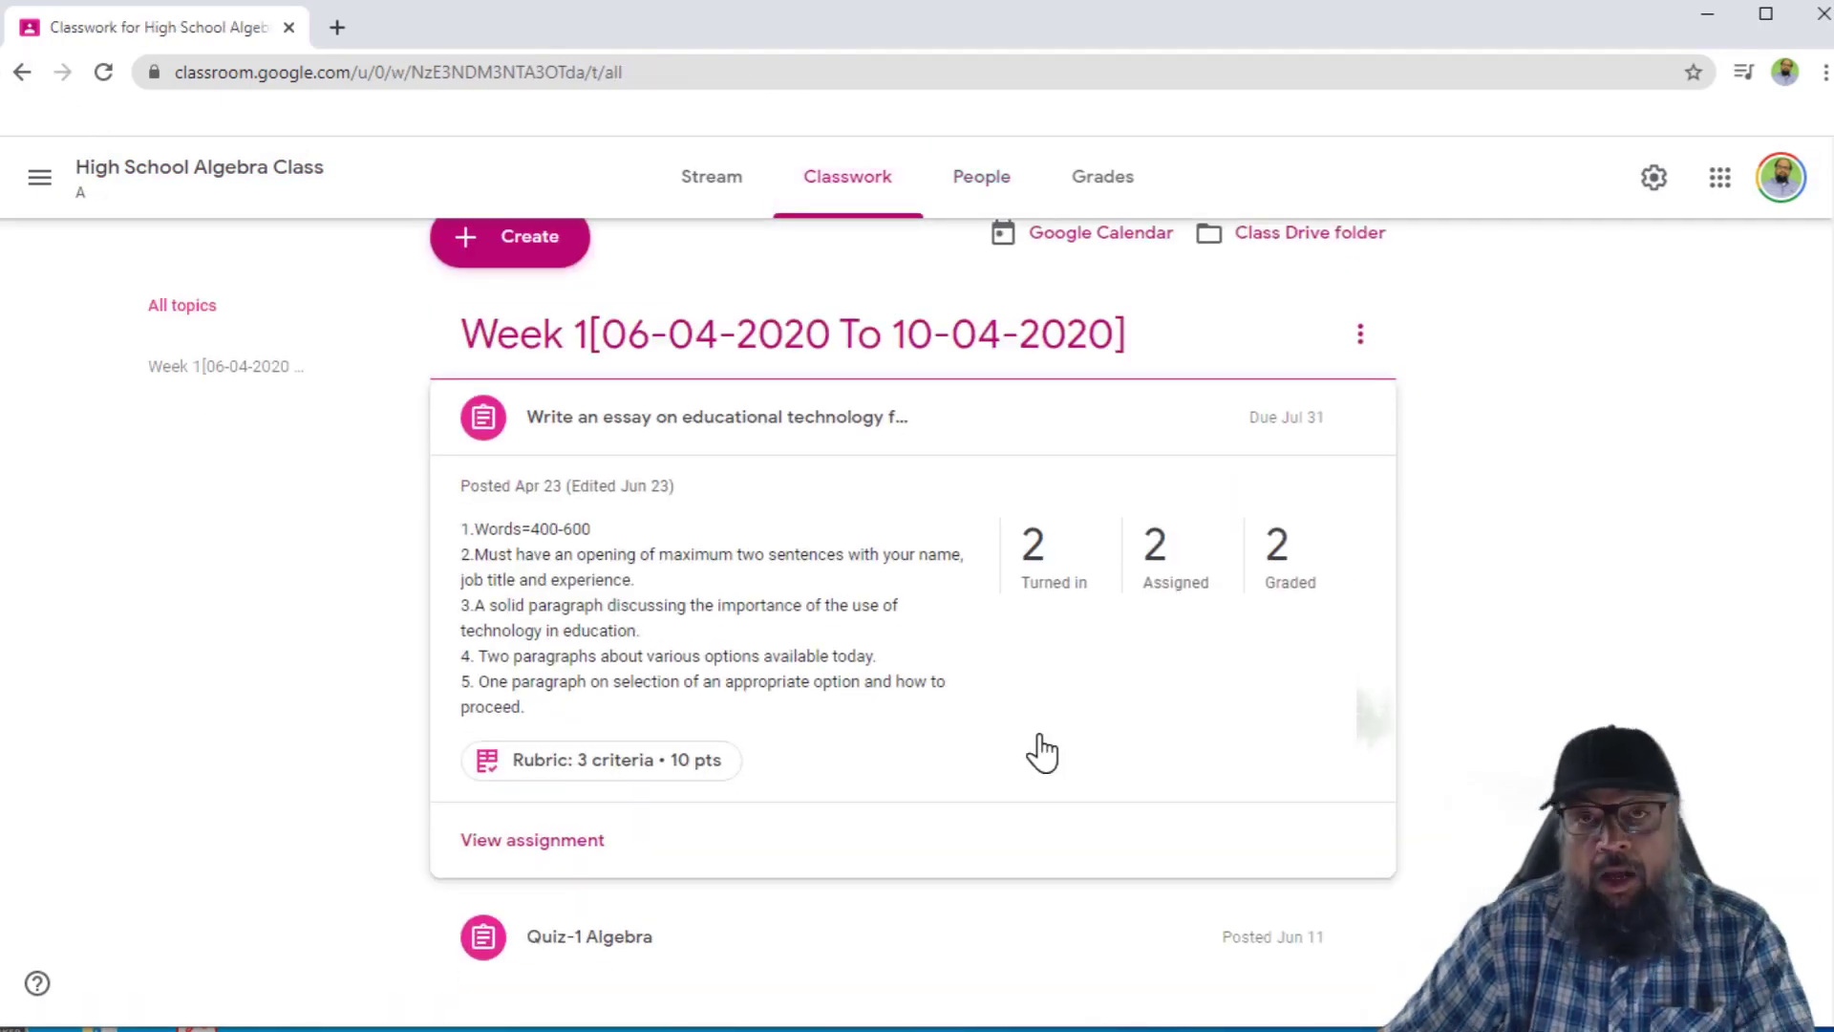
{"action": "left_click", "coordinate": [1048, 570]}
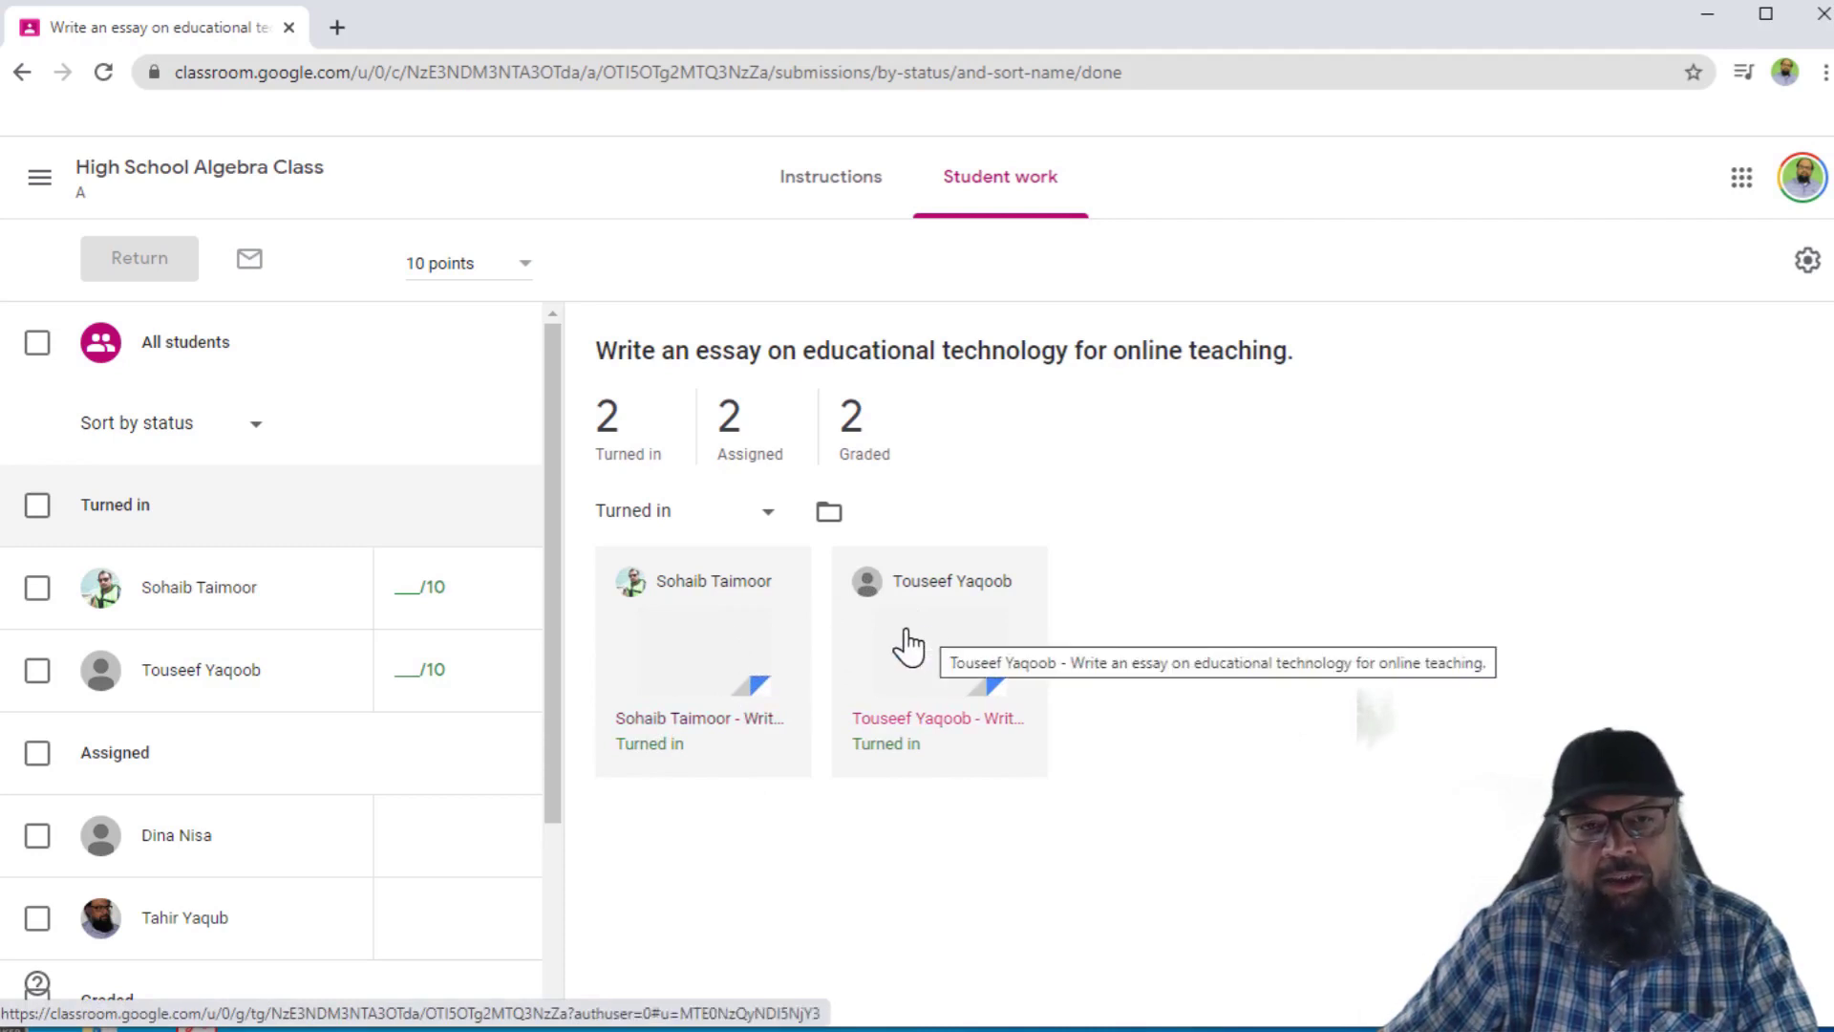
Open the first turned-in essay and draft a 'Good Work' comment on the word 'test.'.
{"action": "left_click", "coordinate": [679, 735]}
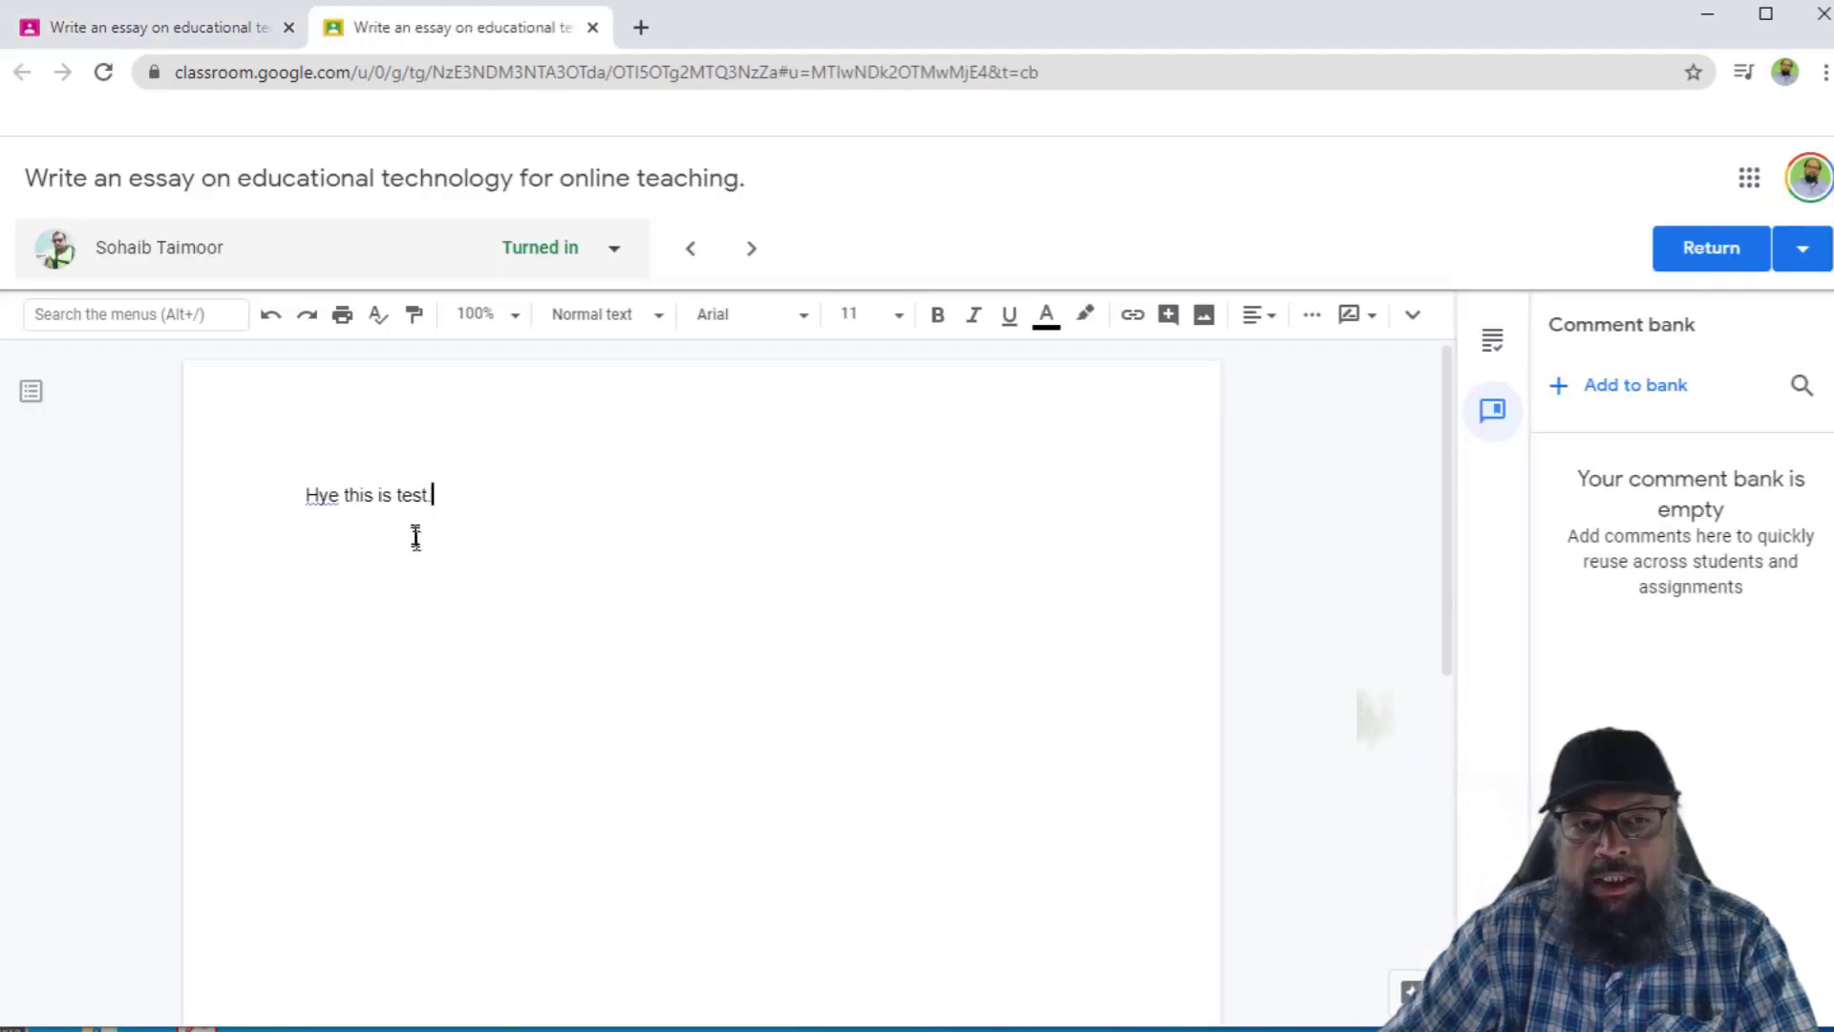
{"action": "double_click", "coordinate": [452, 496]}
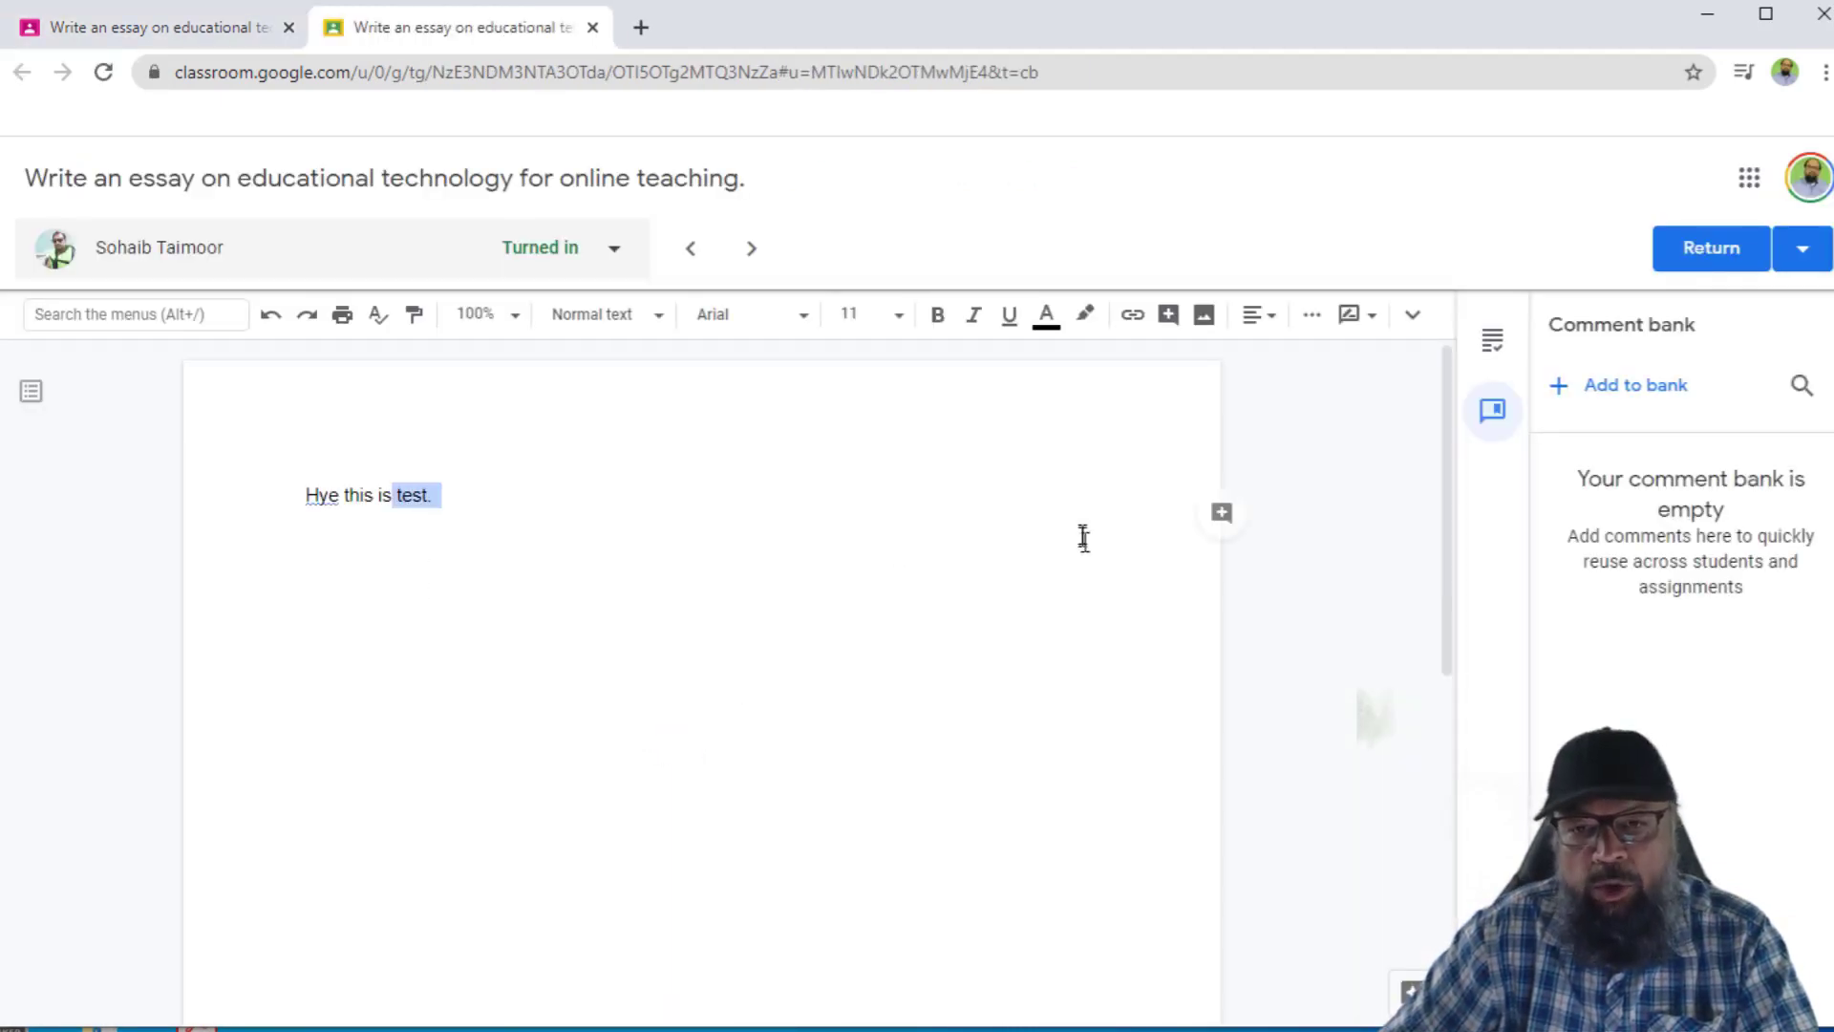
{"action": "left_click", "coordinate": [1223, 516]}
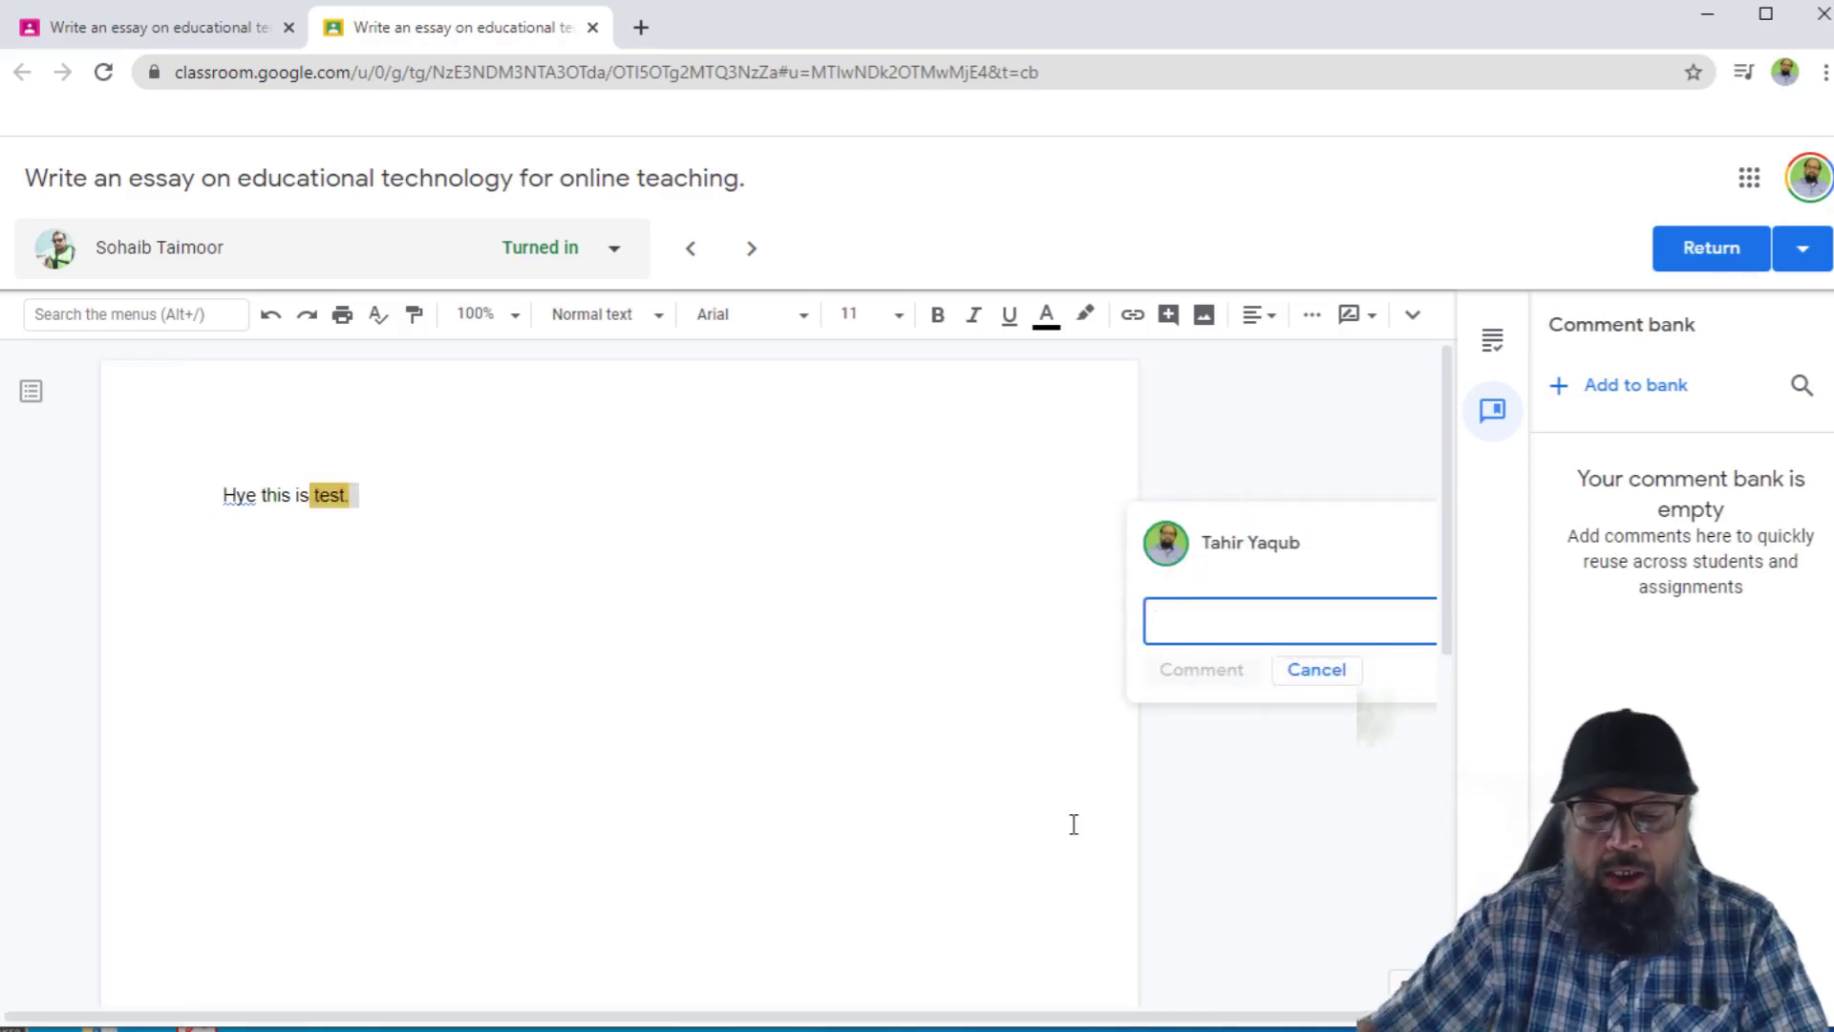
{"action": "type", "text": "Good "}
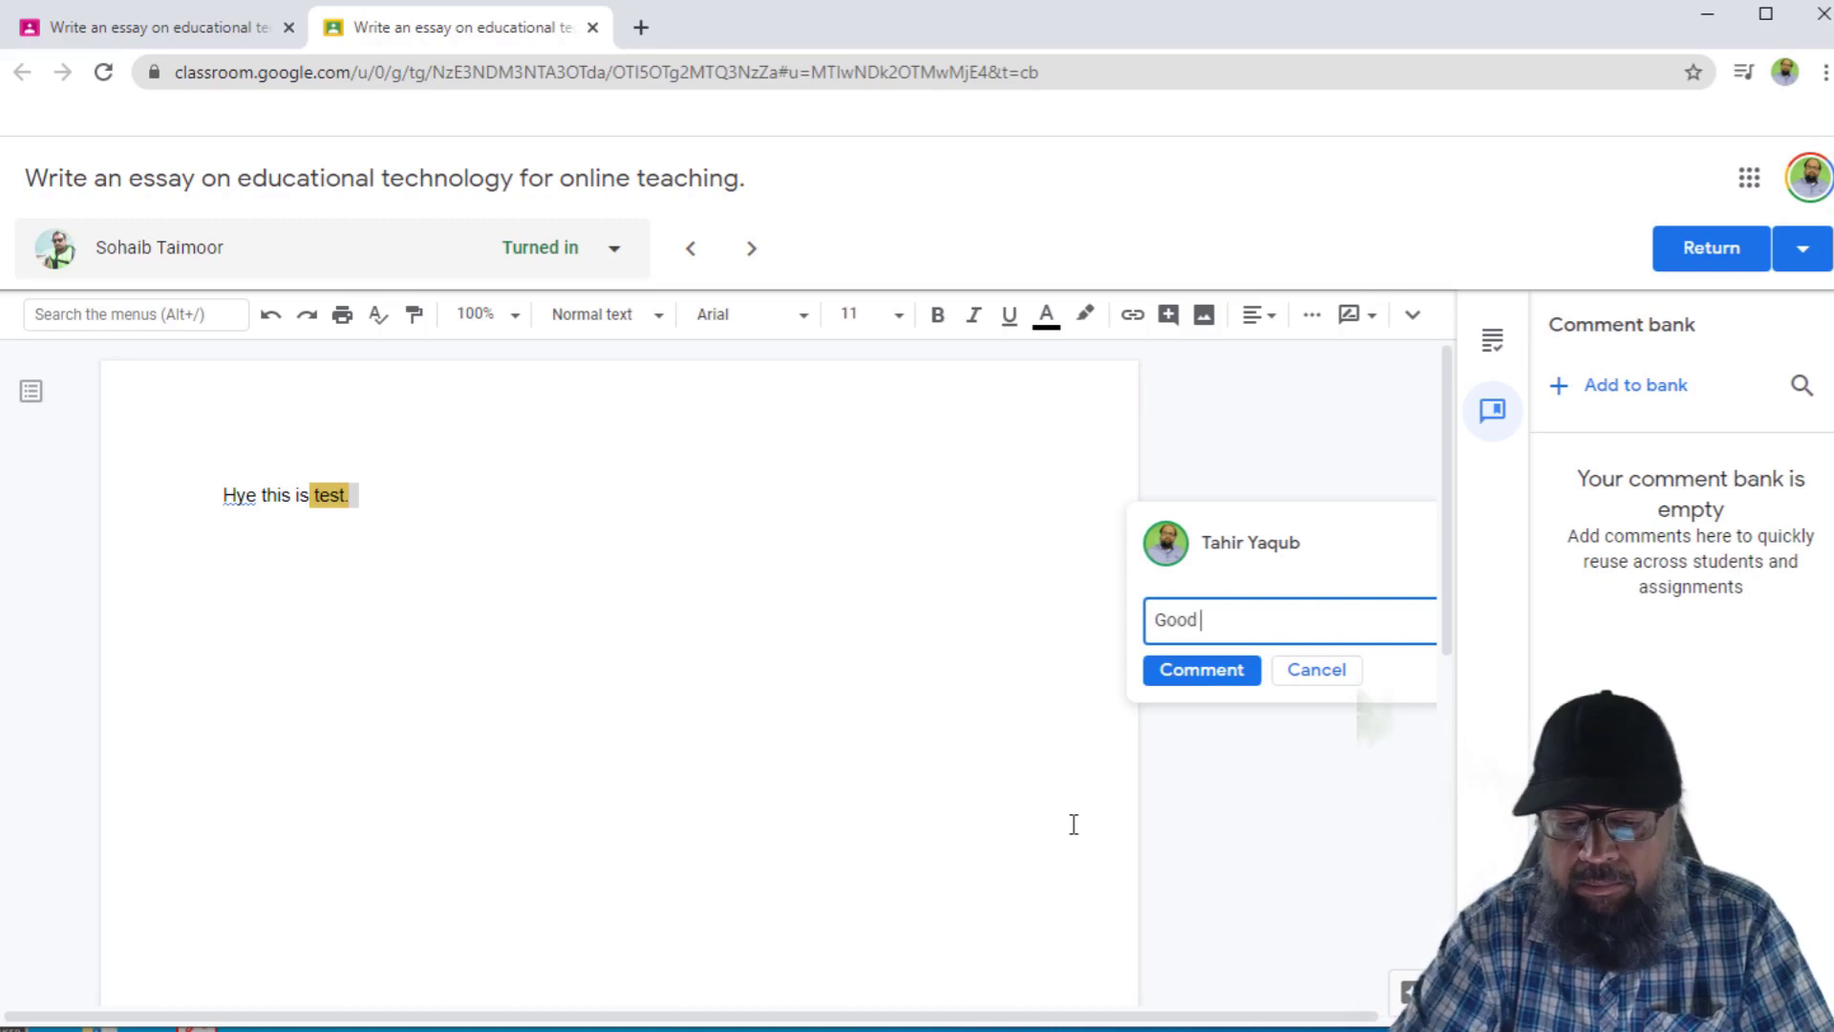
{"action": "type", "text": "Work"}
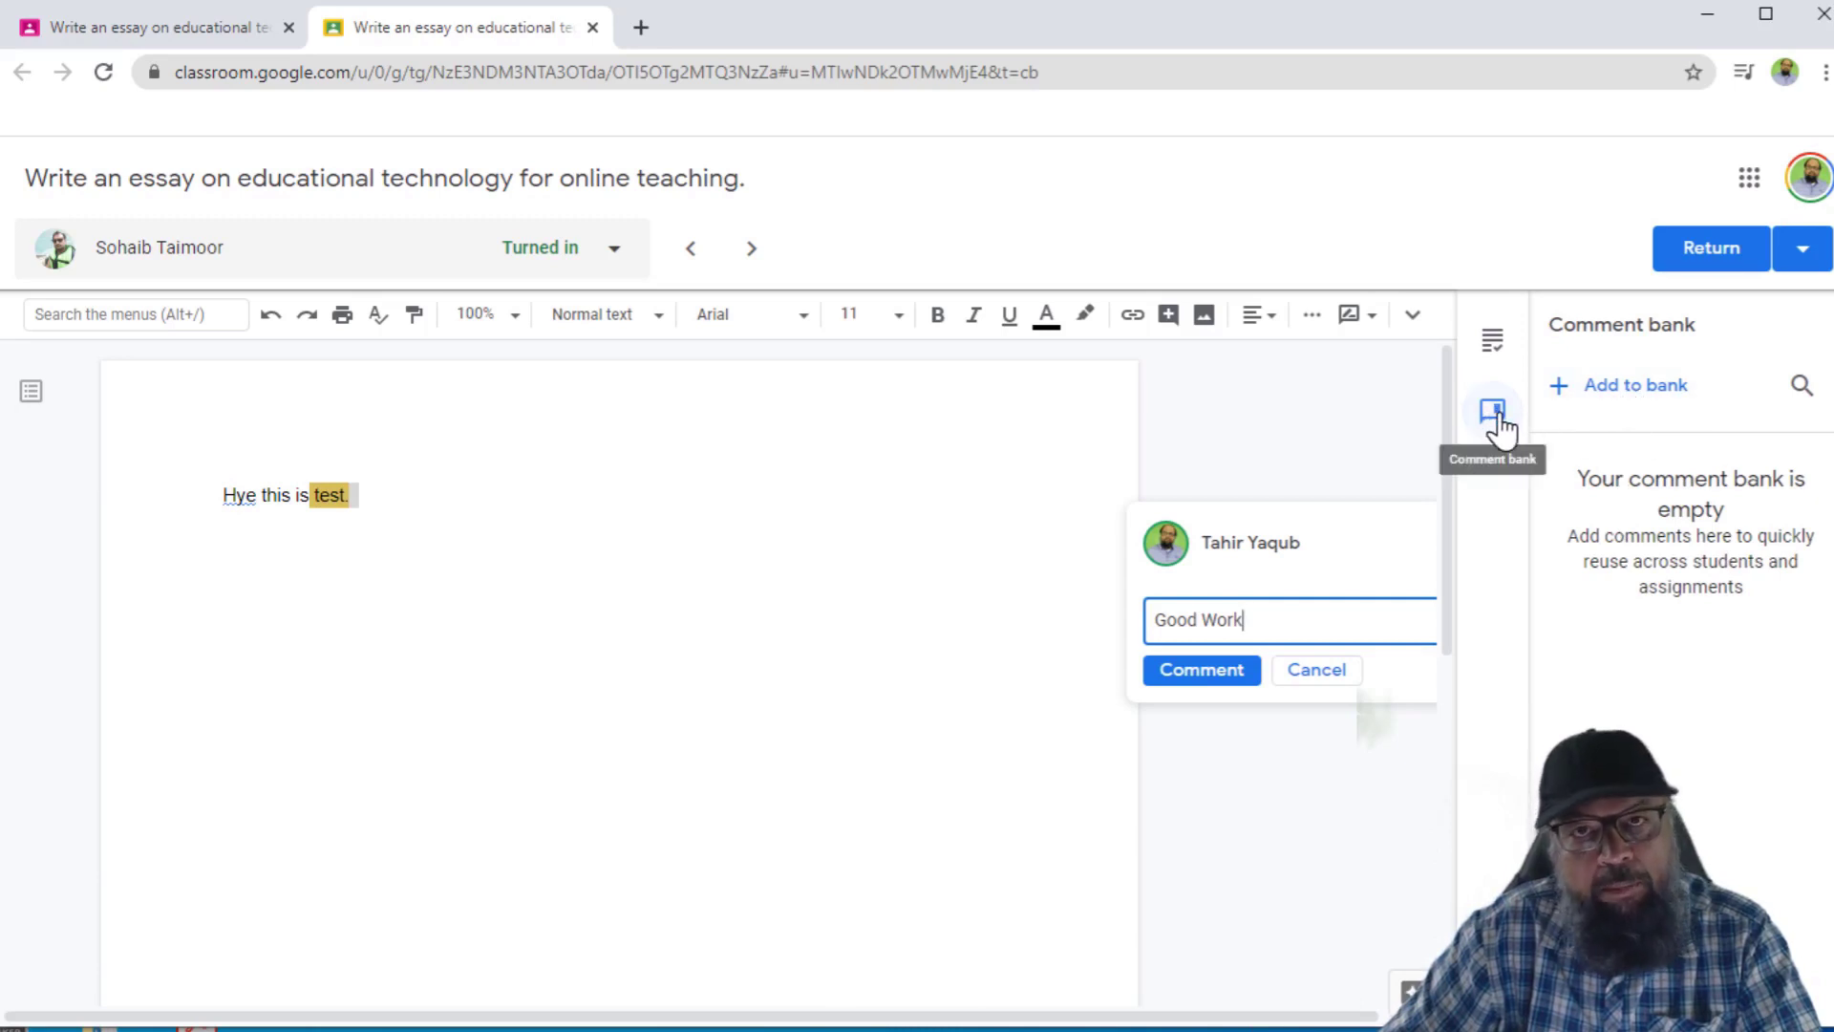
Save 'Good Work' and 'Excellent Work' as two separate comment bank entries.
{"action": "left_click", "coordinate": [1620, 391]}
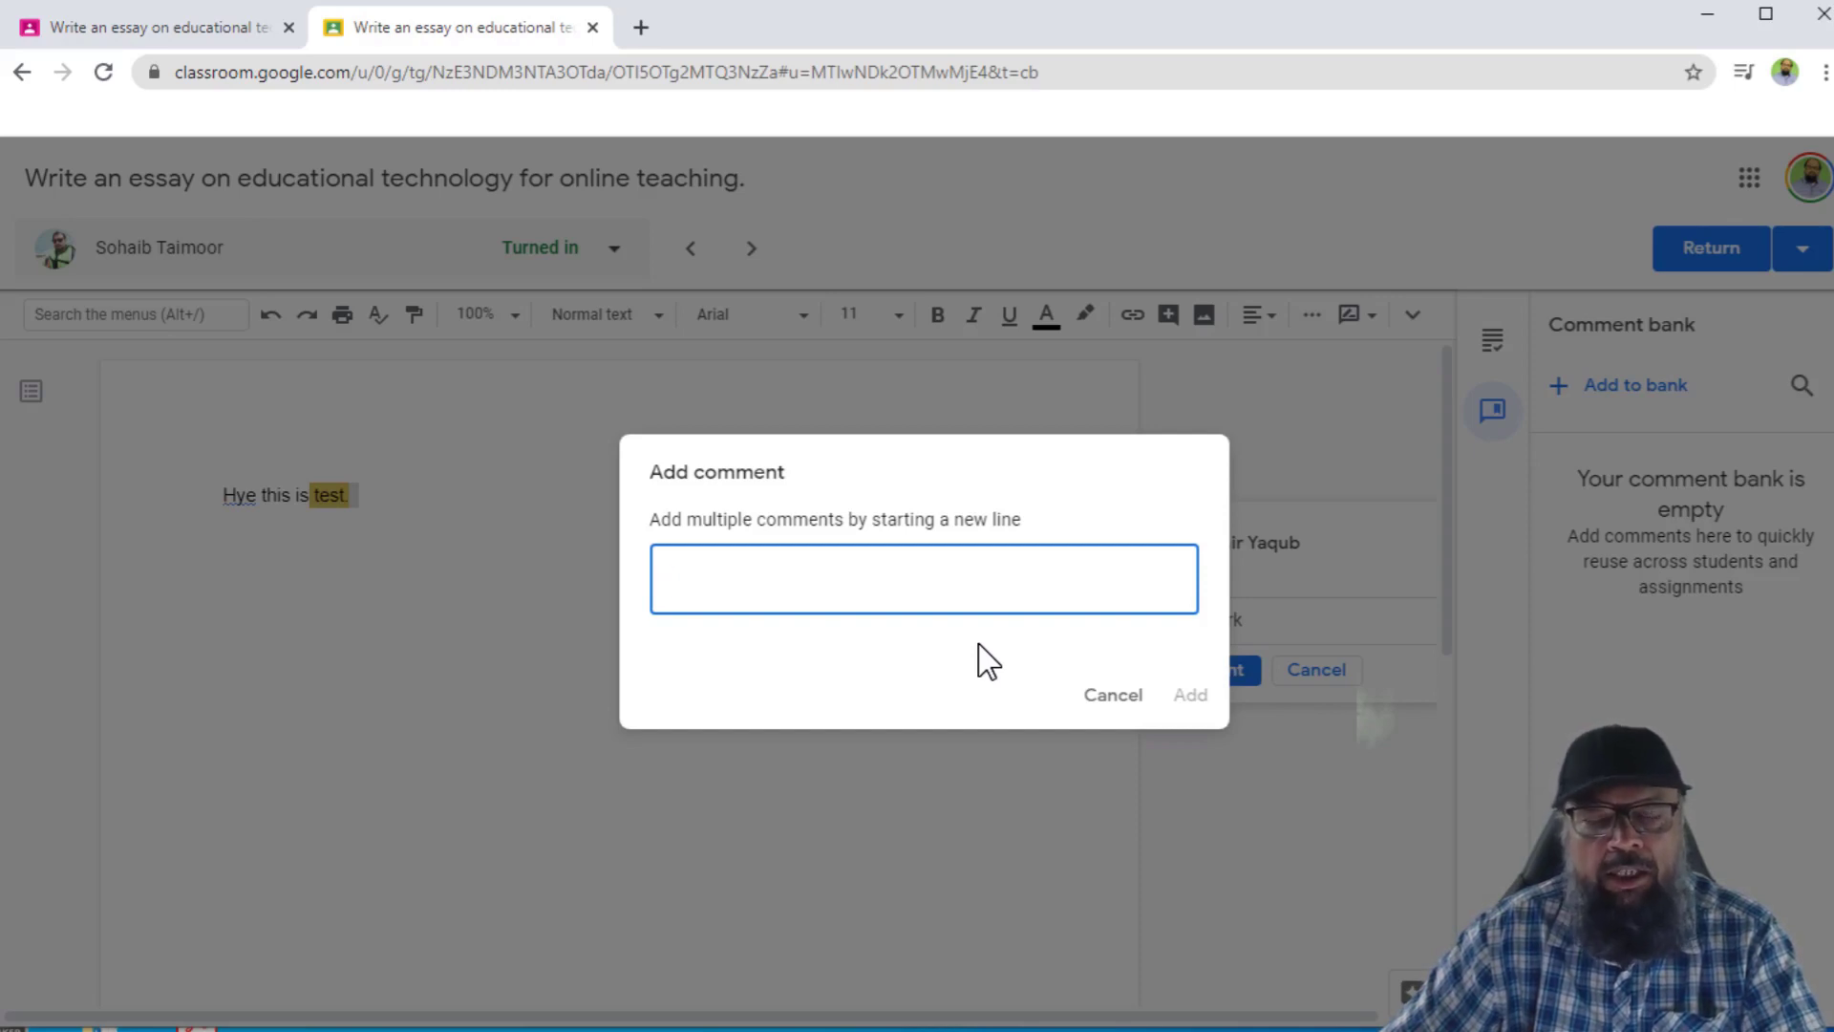
{"action": "type", "text": "Goo"}
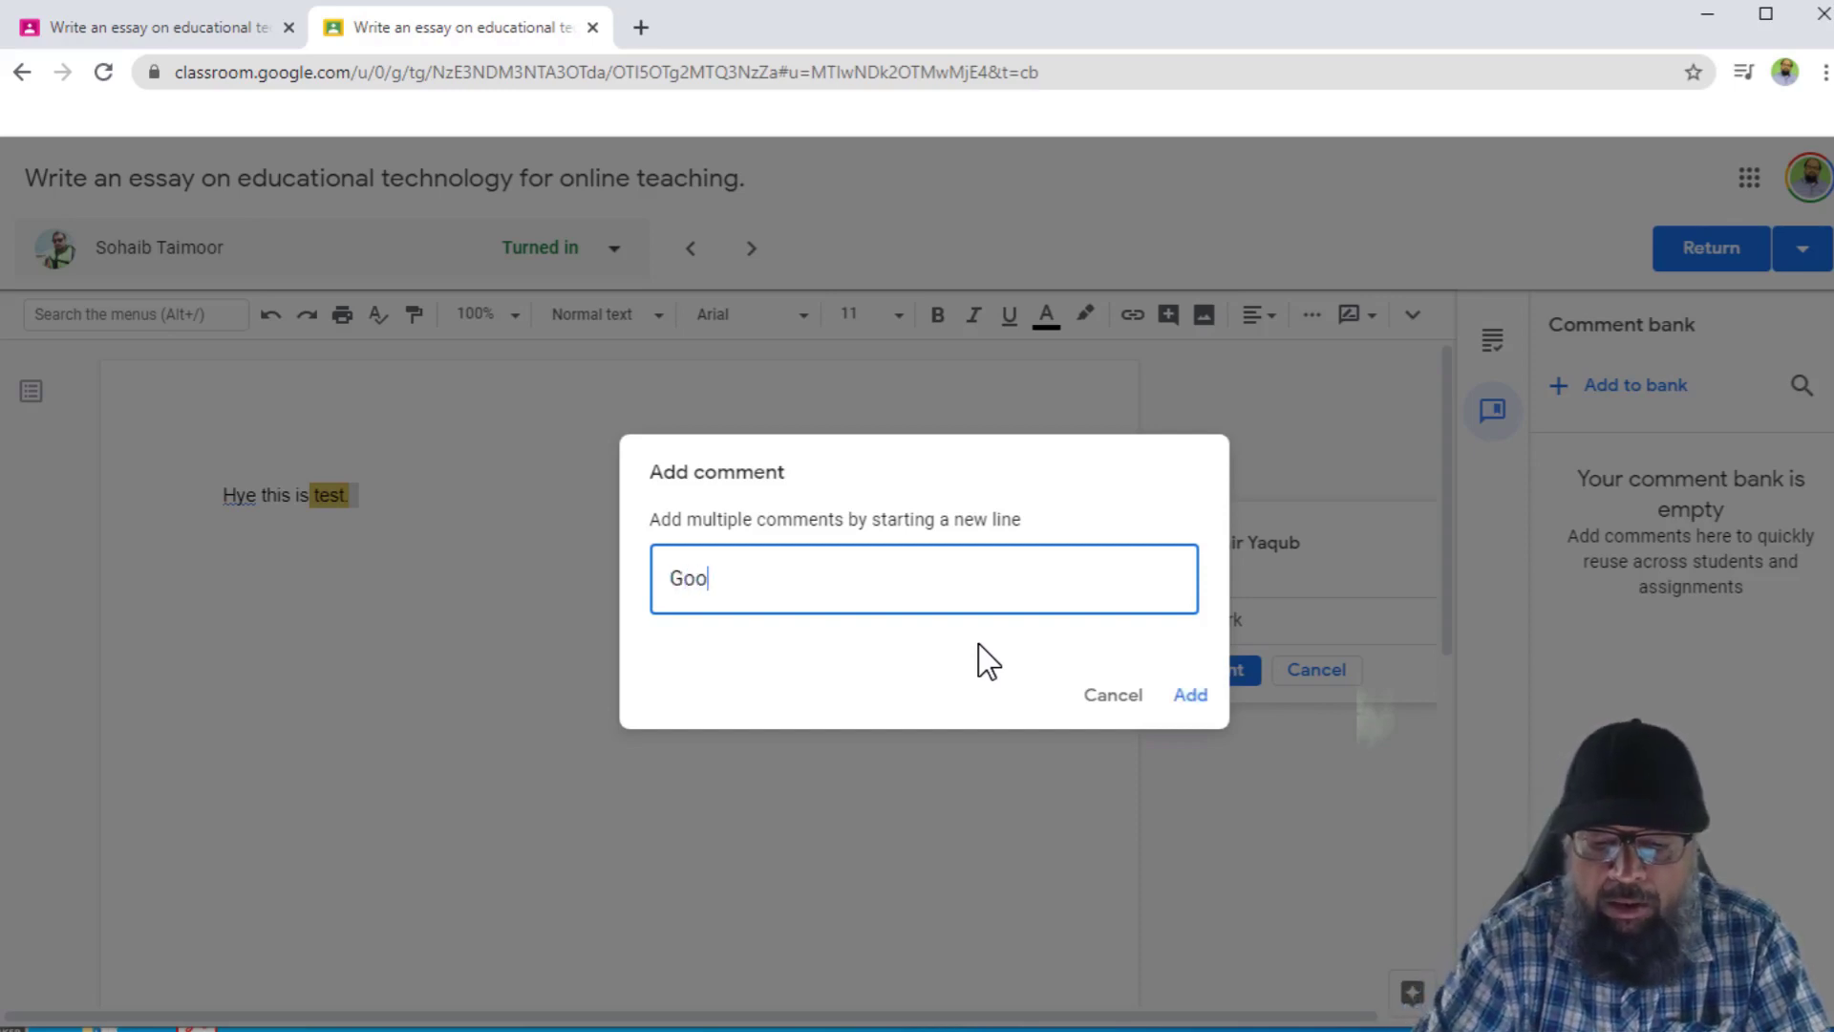
{"action": "type", "text": "d Work"}
{"action": "key", "text": "Return"}
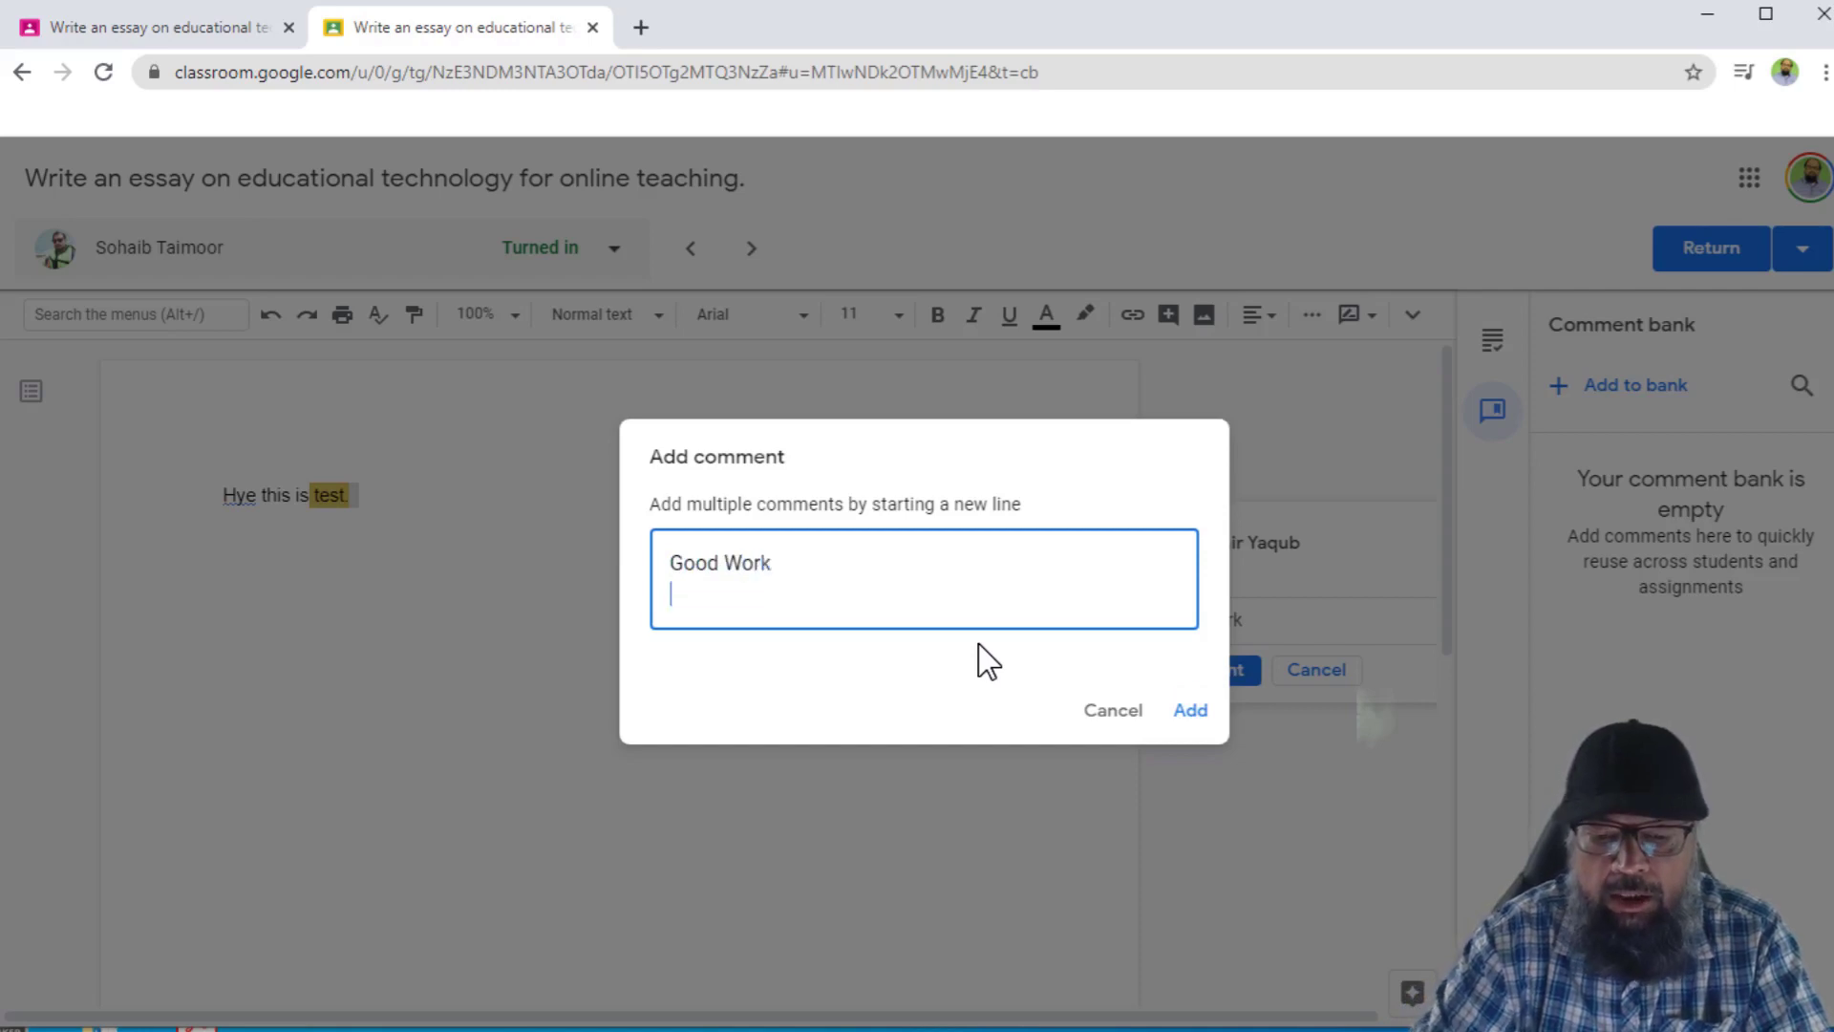
{"action": "type", "text": "Excellent Work"}
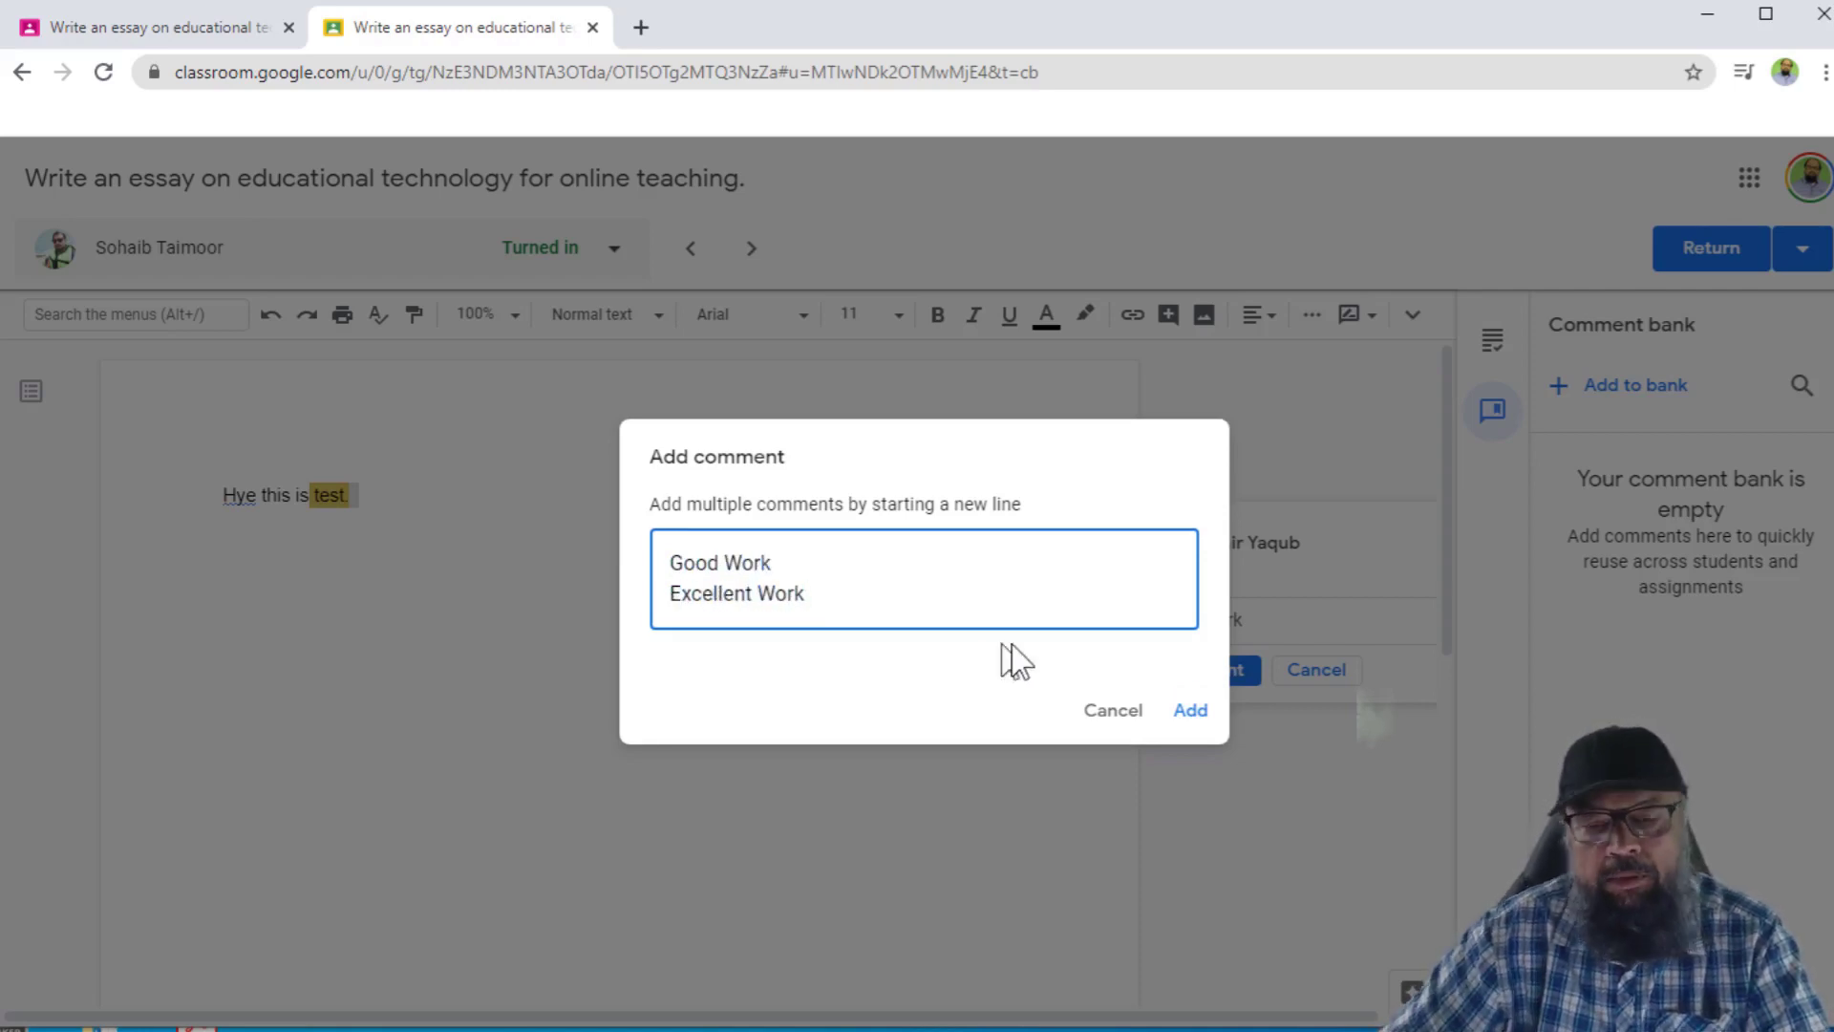
{"action": "left_click", "coordinate": [1190, 711]}
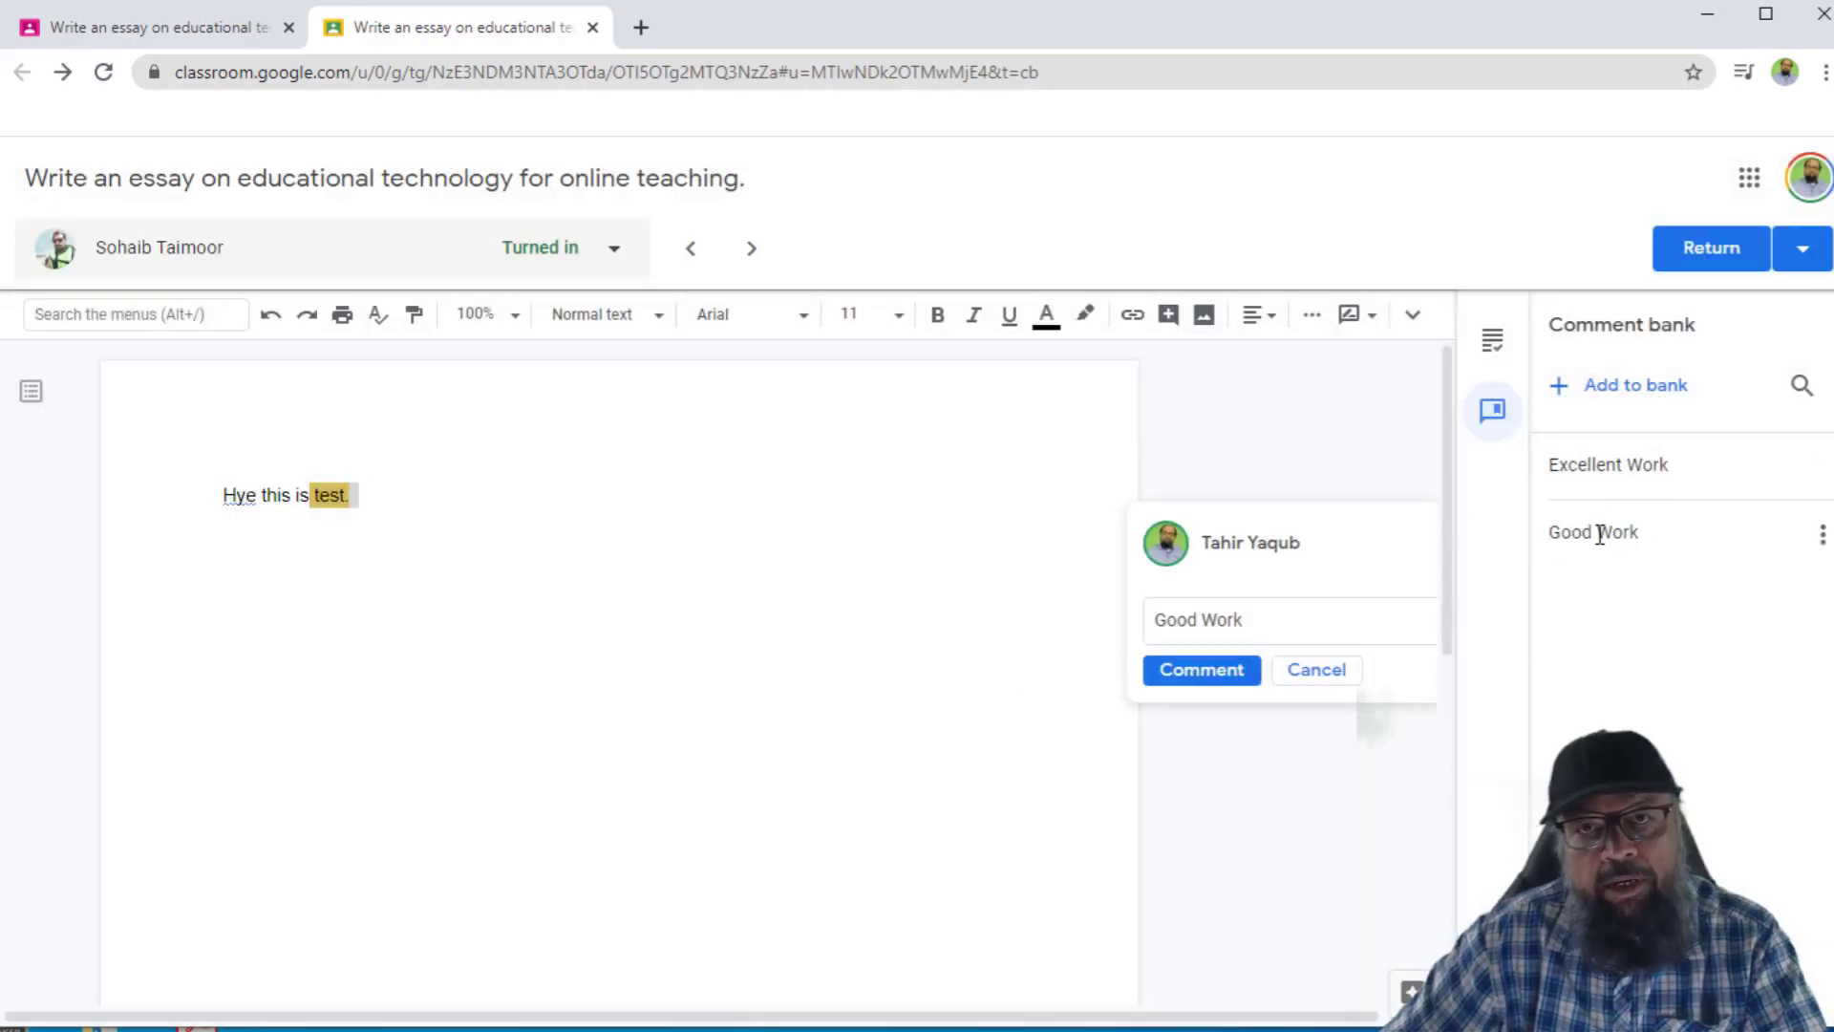
Replace the draft with the banked 'Good Work' comment via # and post it on 'test.'.
{"action": "left_click", "coordinate": [1267, 630]}
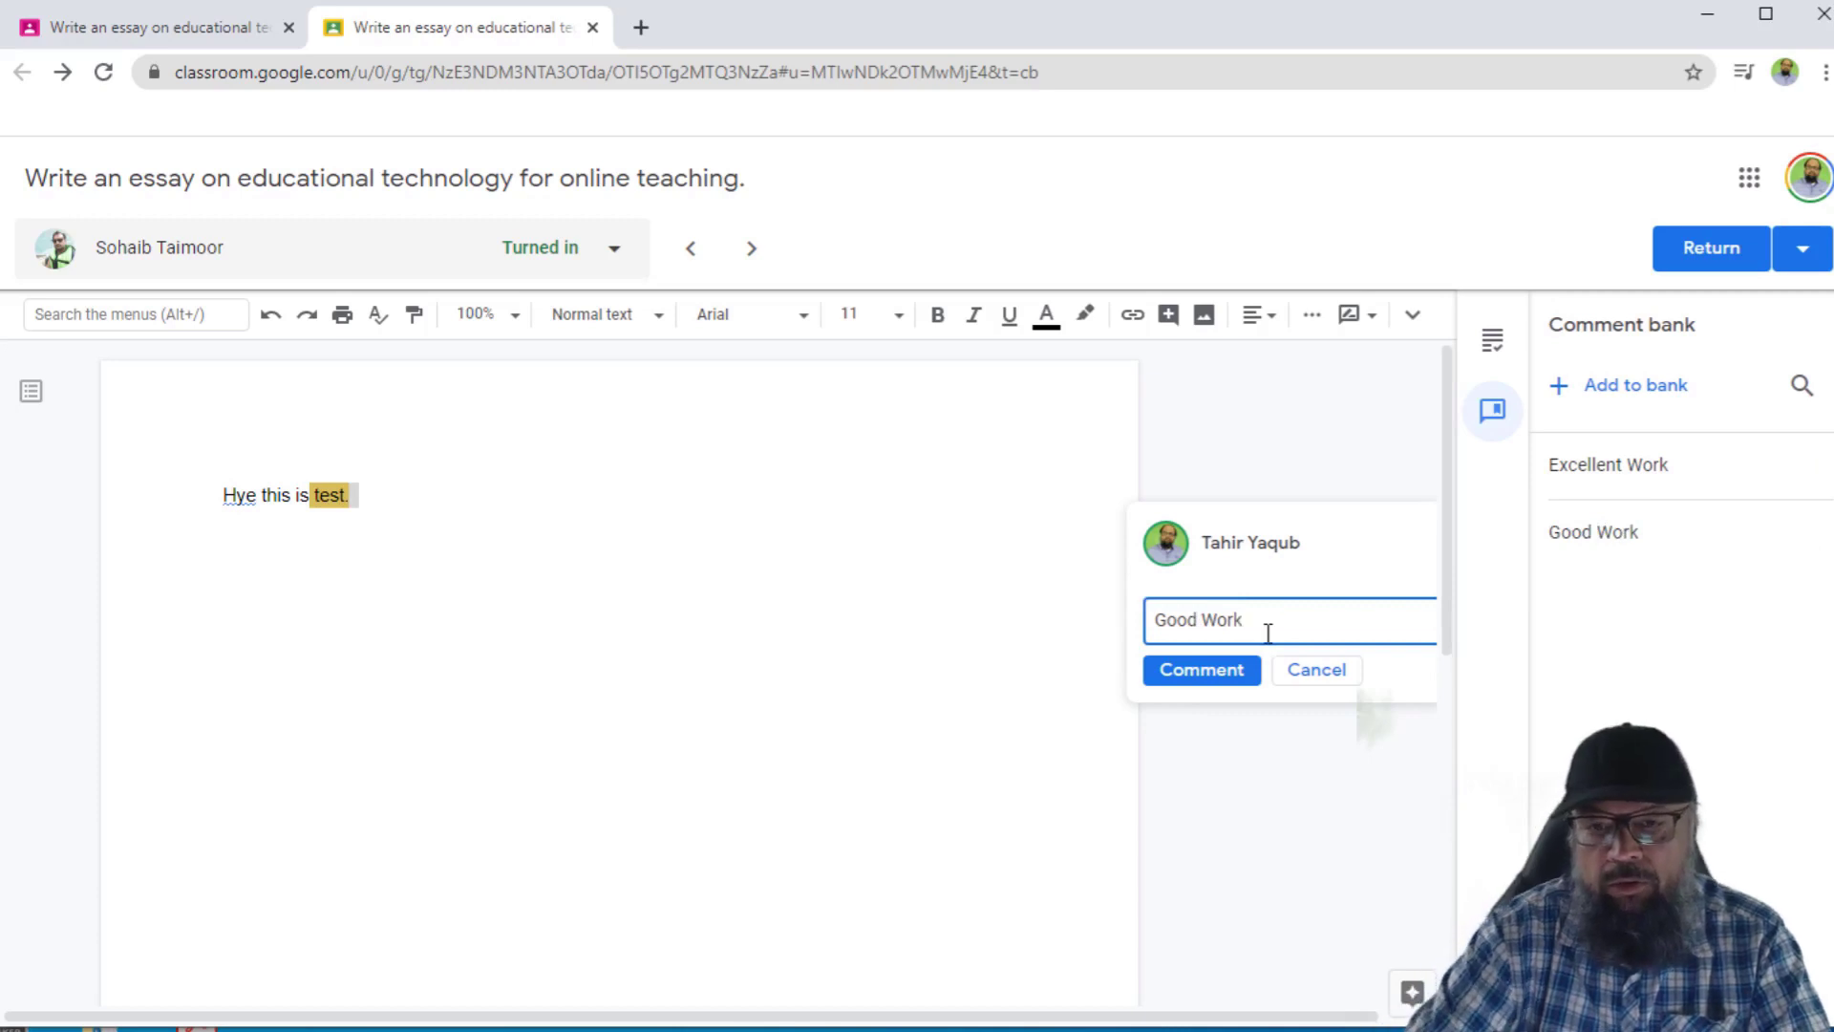
{"action": "key", "text": "BackSpace"}
{"action": "key", "text": "BackSpace"}
{"action": "key", "text": "BackSpace"}
{"action": "key", "text": "BackSpace"}
{"action": "key", "text": "BackSpace"}
{"action": "key", "text": "BackSpace"}
{"action": "key", "text": "BackSpace"}
{"action": "key", "text": "BackSpace"}
{"action": "key", "text": "BackSpace"}
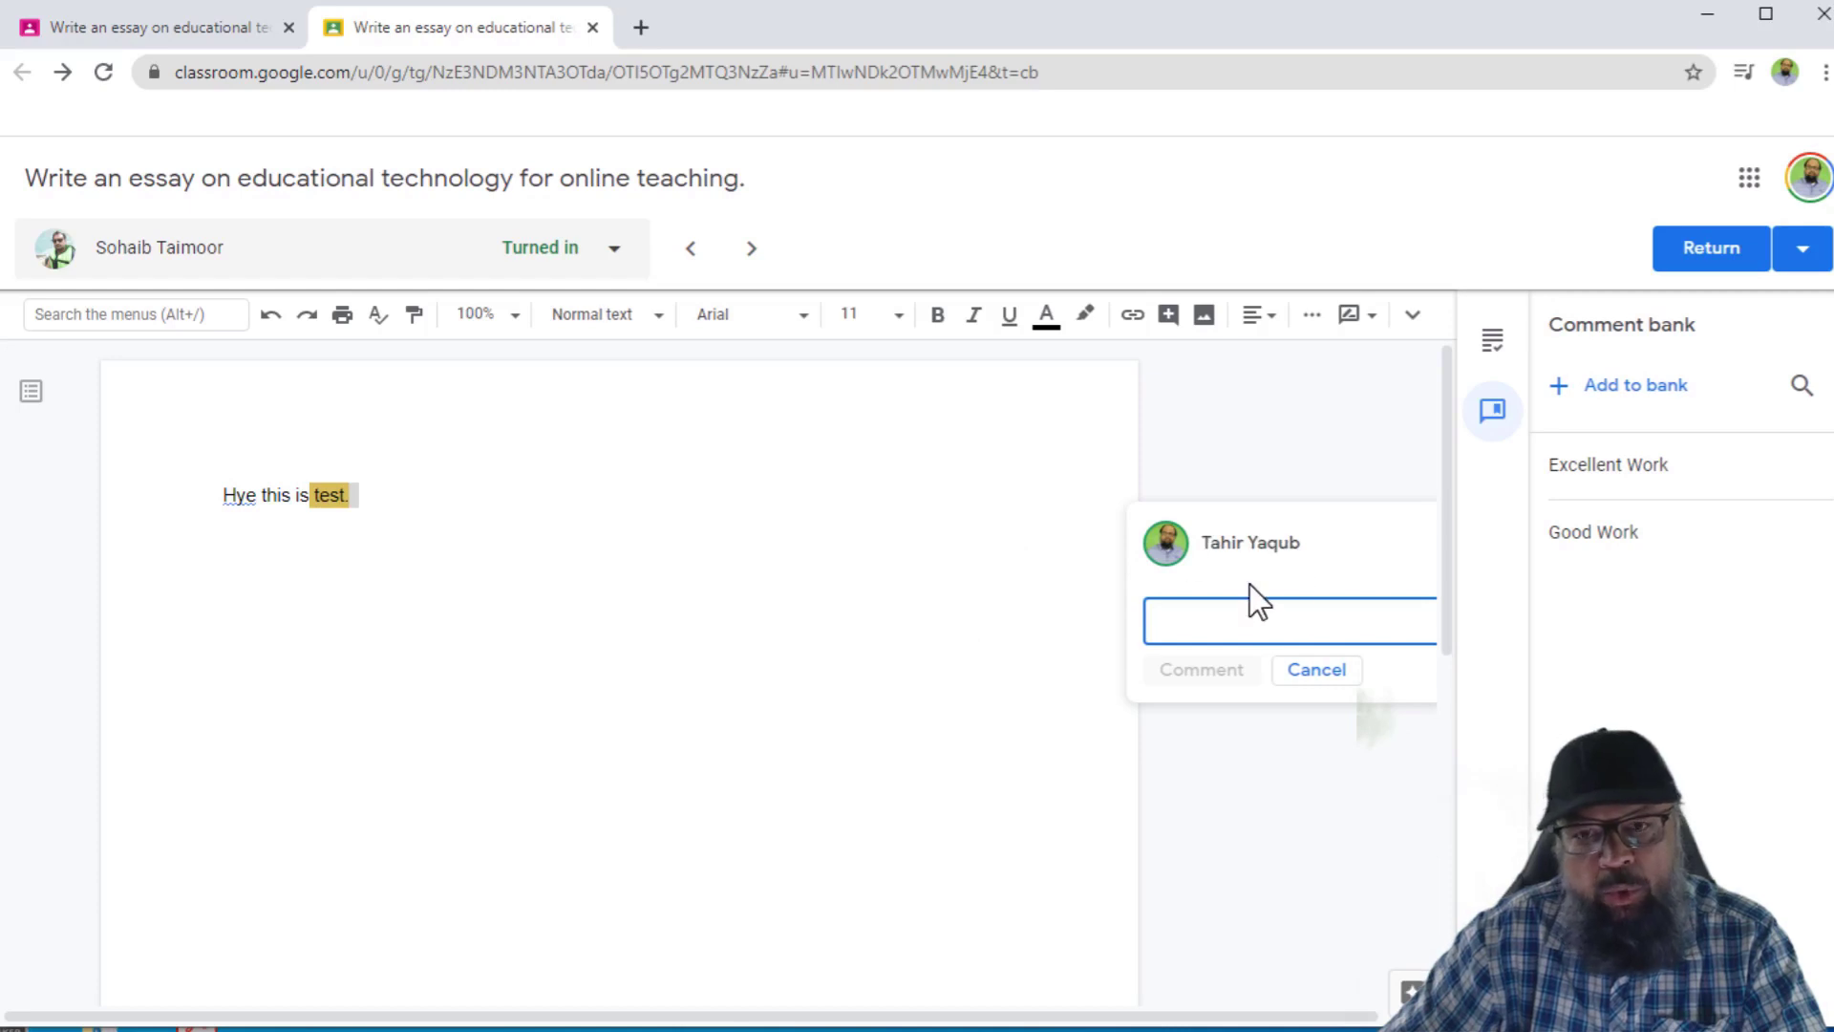
{"action": "type", "text": "#"}
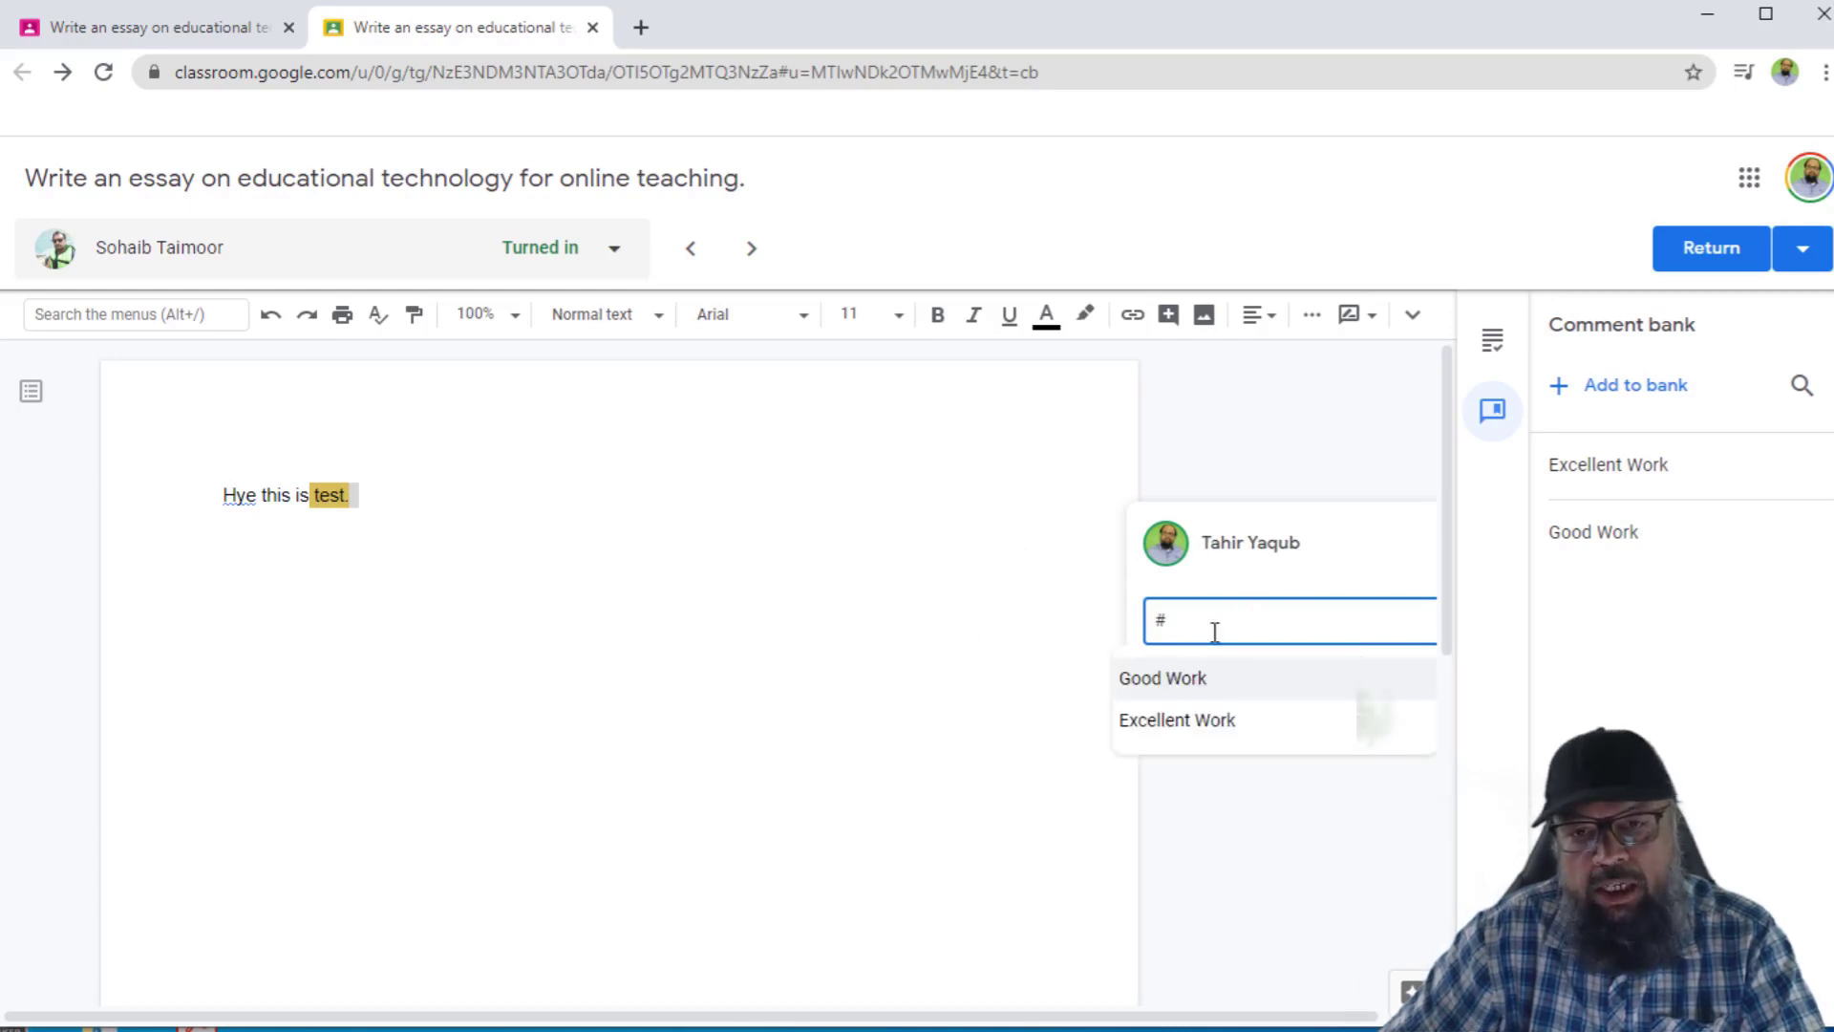
{"action": "left_click", "coordinate": [1156, 690]}
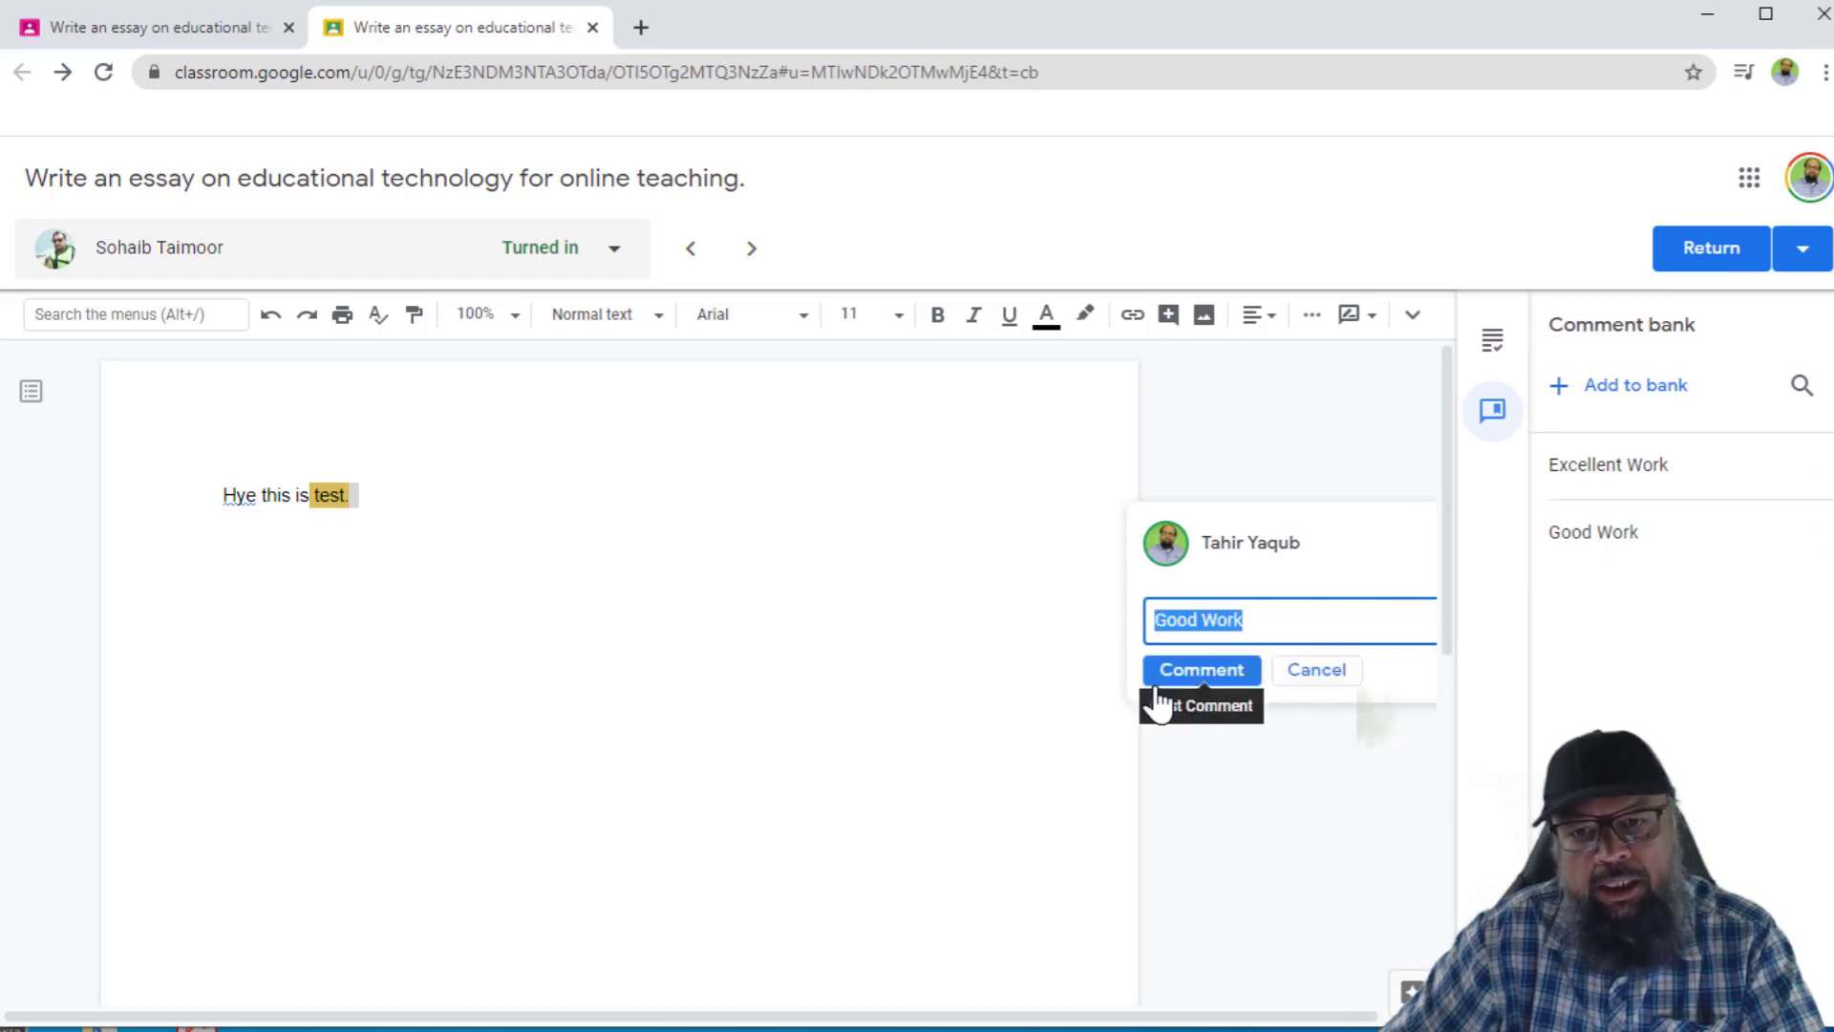
{"action": "left_click", "coordinate": [1205, 676]}
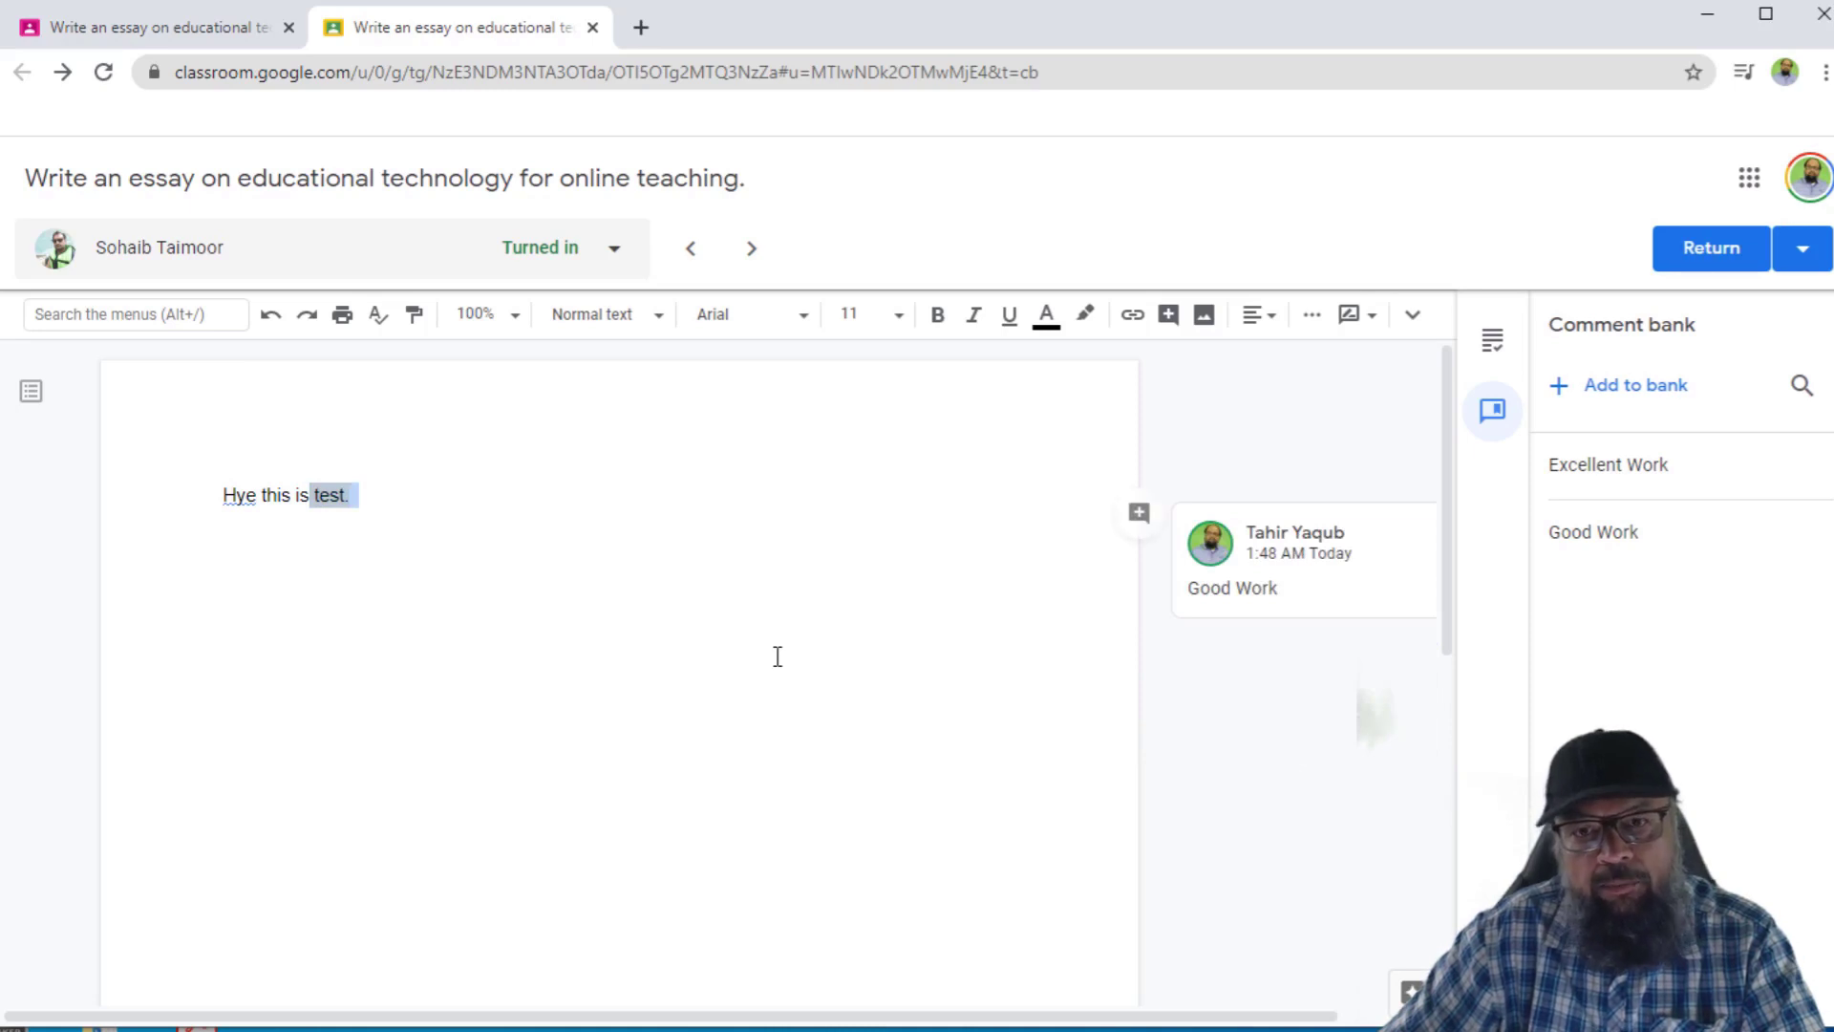